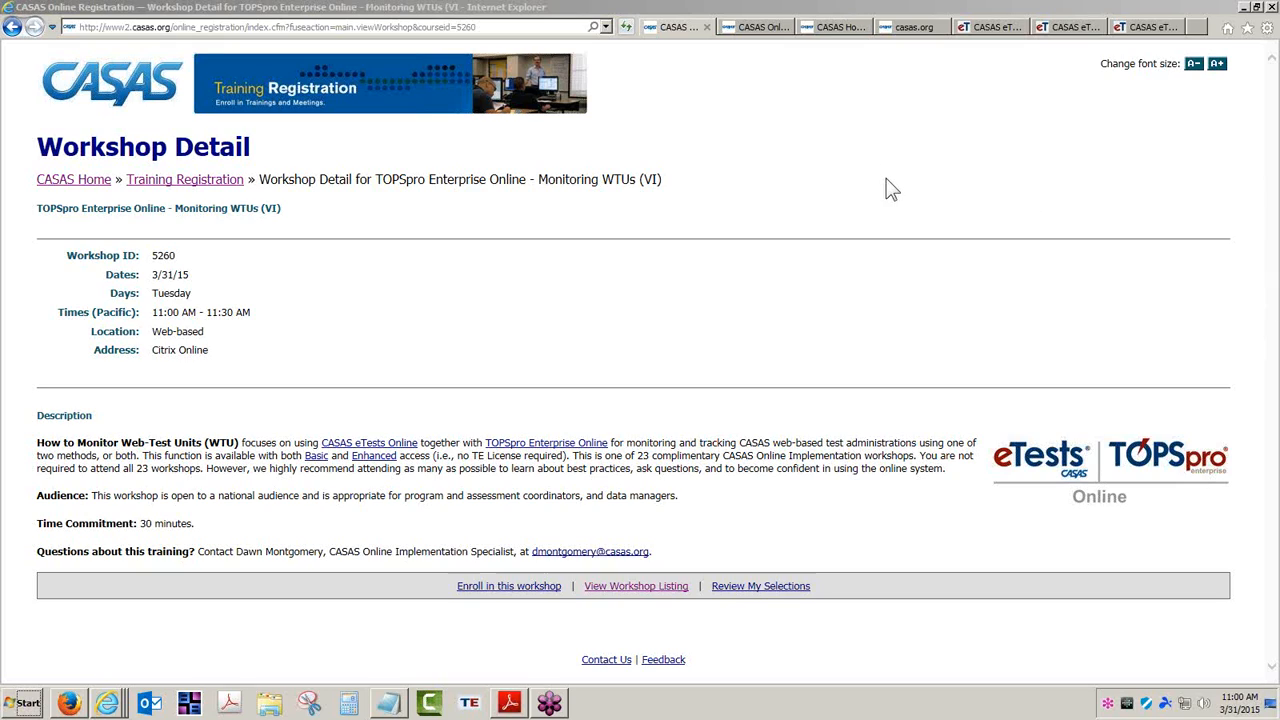
# Browse the eTests and TOPSpro workshop listing, then bring up the CASAS homepage
pyautogui.click(765, 32)
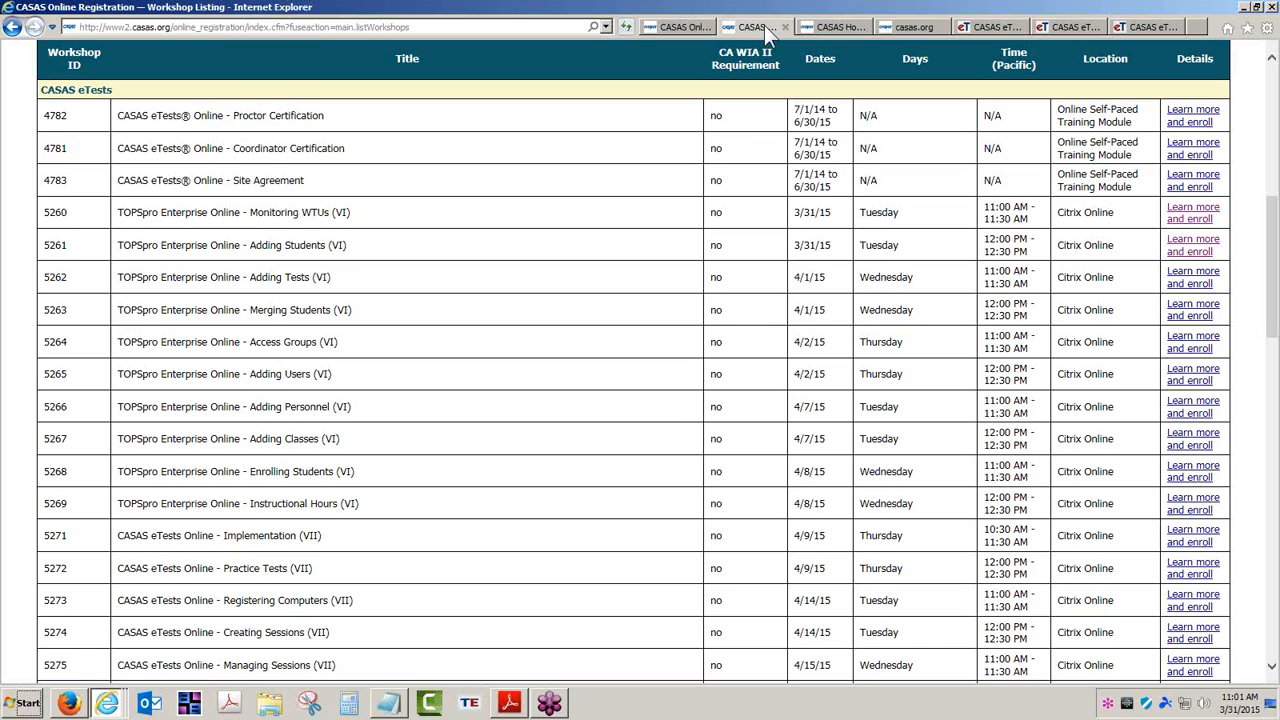
pyautogui.click(829, 28)
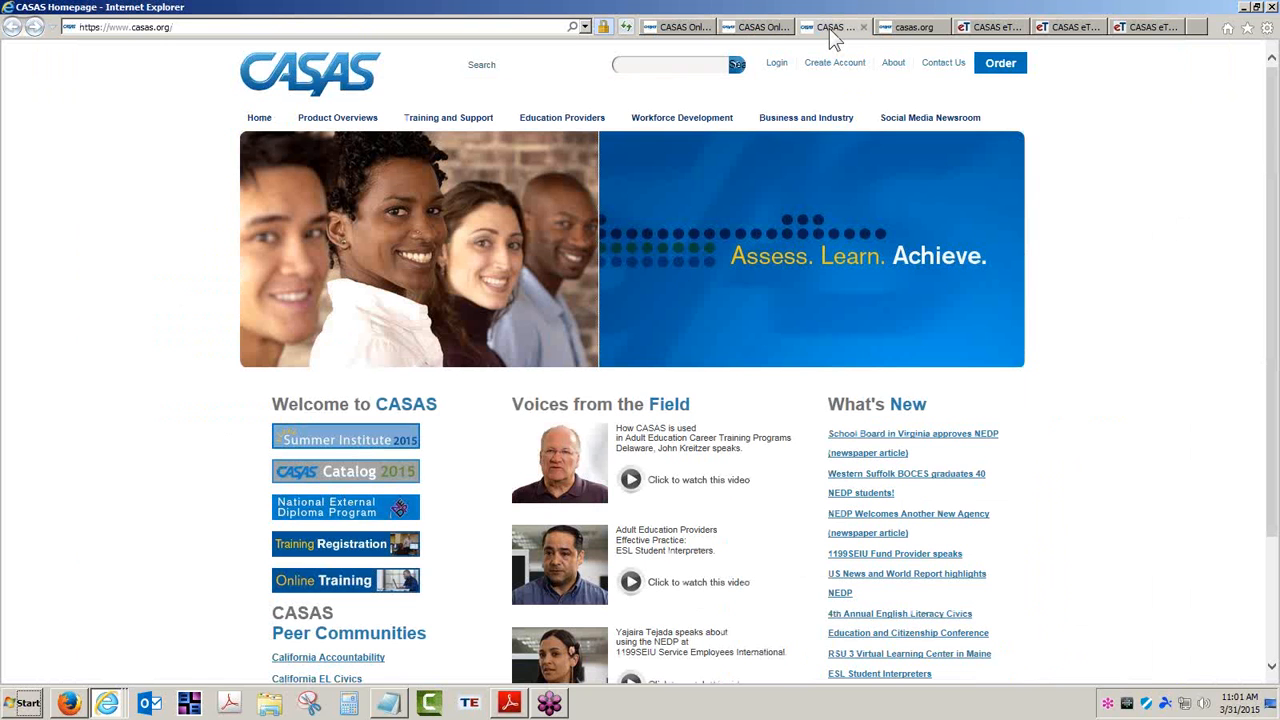
# Go to Training and Support on casas.org and open the ET Help Documentation page
pyautogui.click(450, 121)
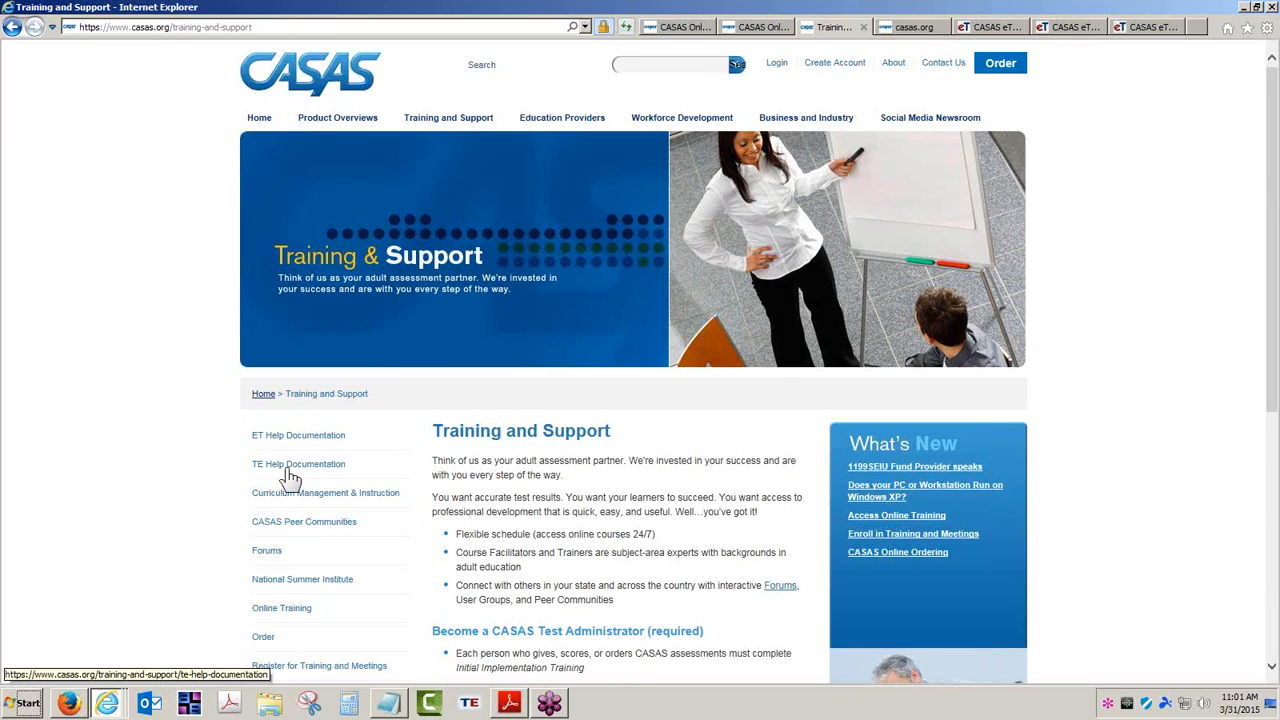
pyautogui.click(299, 446)
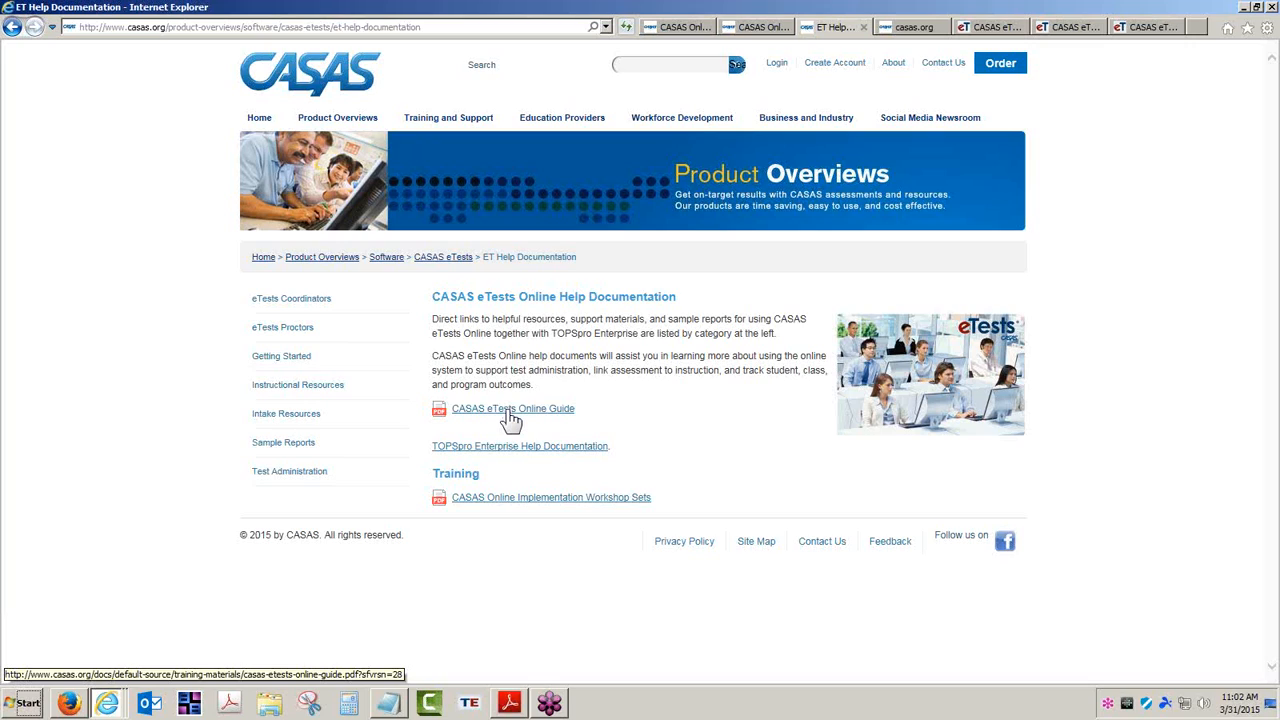
# Page the eTests Online guide forward to its Contents and zoom in to read it
pyautogui.click(922, 27)
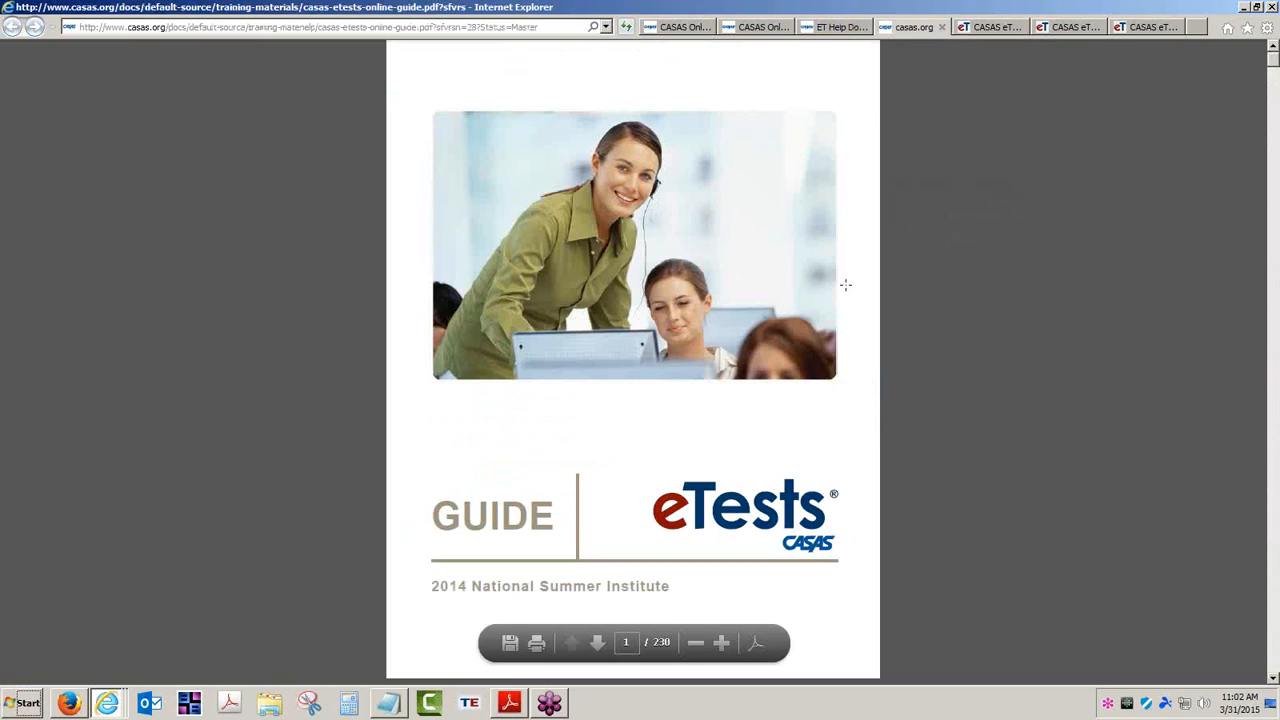
pyautogui.click(598, 643)
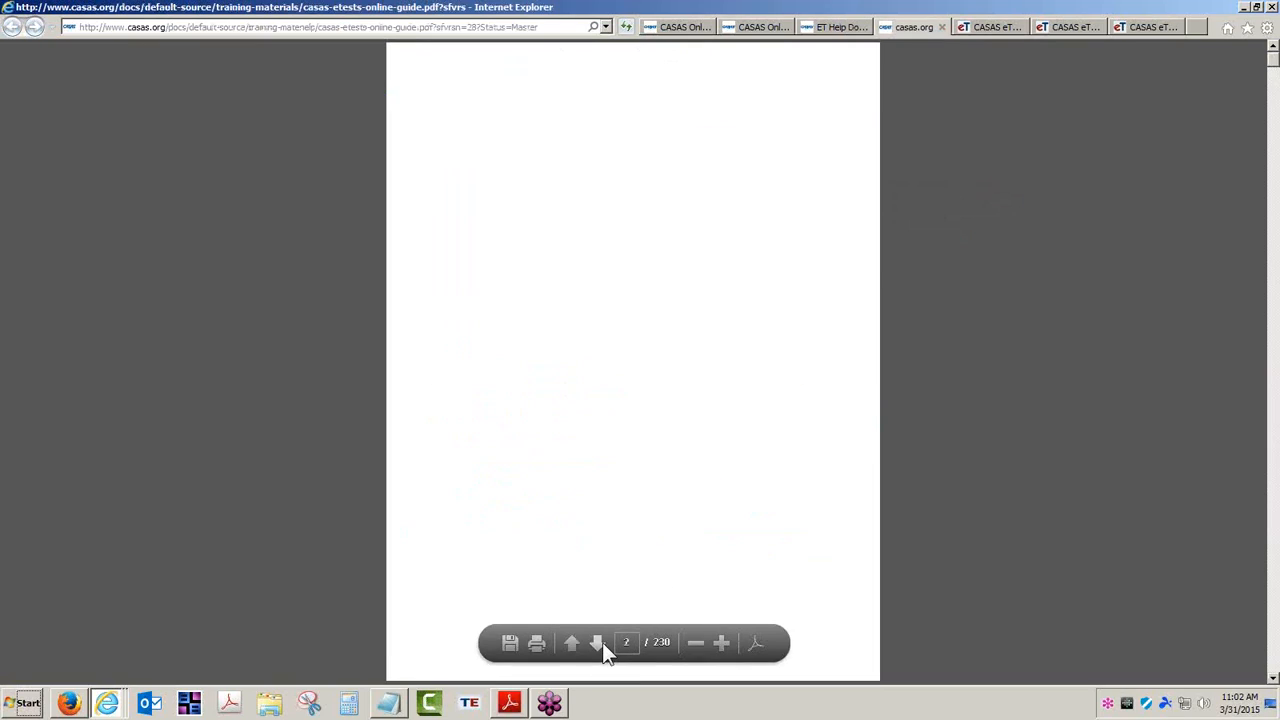
pyautogui.click(602, 643)
pyautogui.click(602, 643)
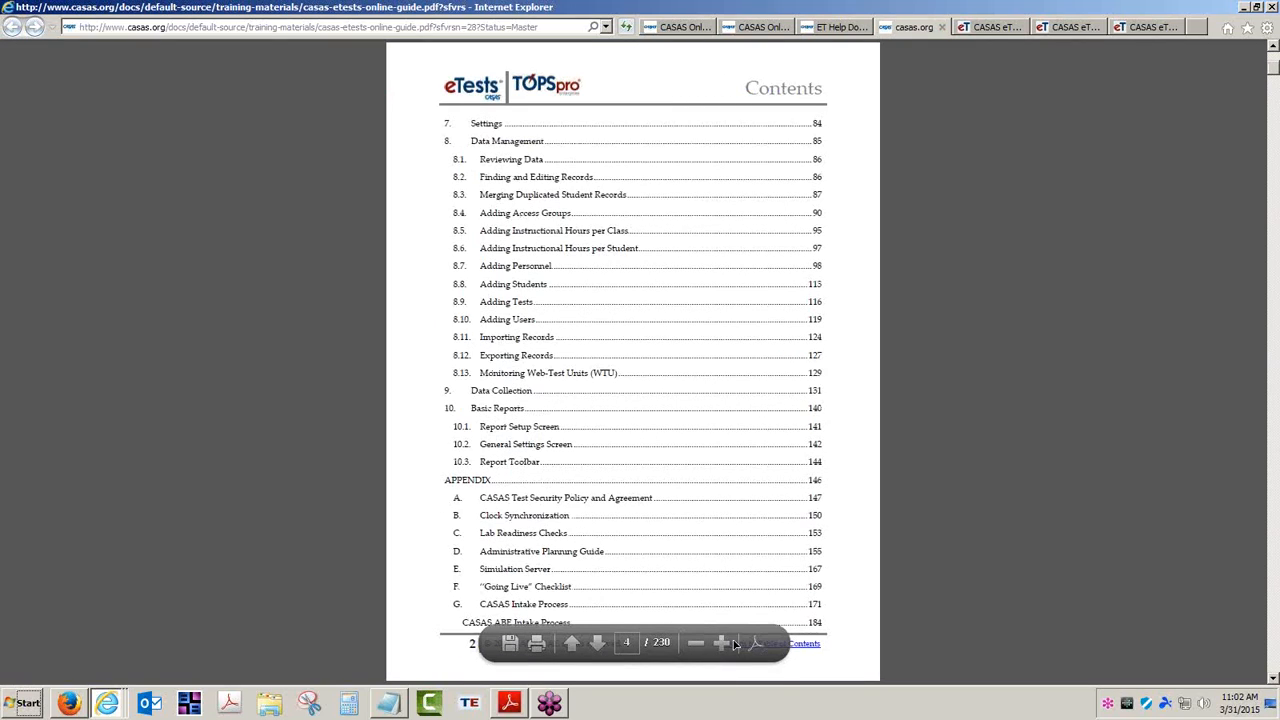
pyautogui.click(721, 642)
pyautogui.click(721, 642)
pyautogui.click(721, 642)
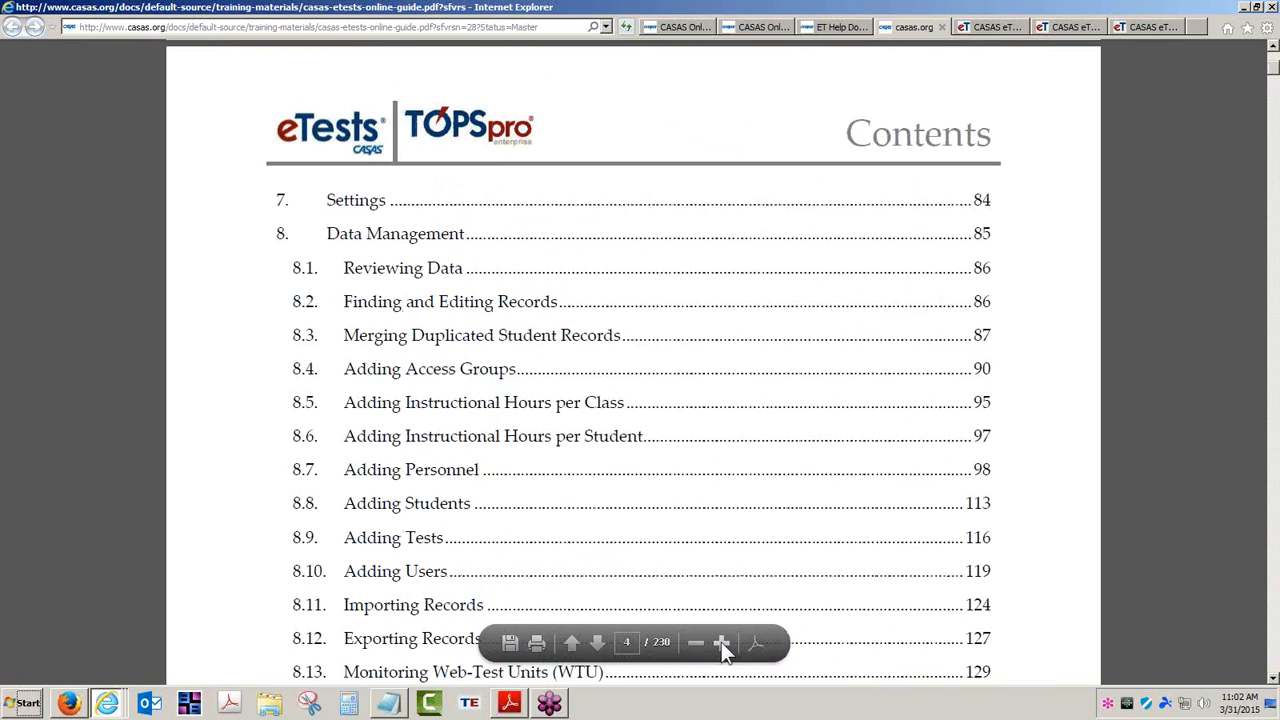
pyautogui.click(721, 642)
# Jump to section 8.13 Monitoring Web-Test Units, then return to the eTests Online start page
pyautogui.scroll(-1, 705, 605)
pyautogui.scroll(-2, 650, 551)
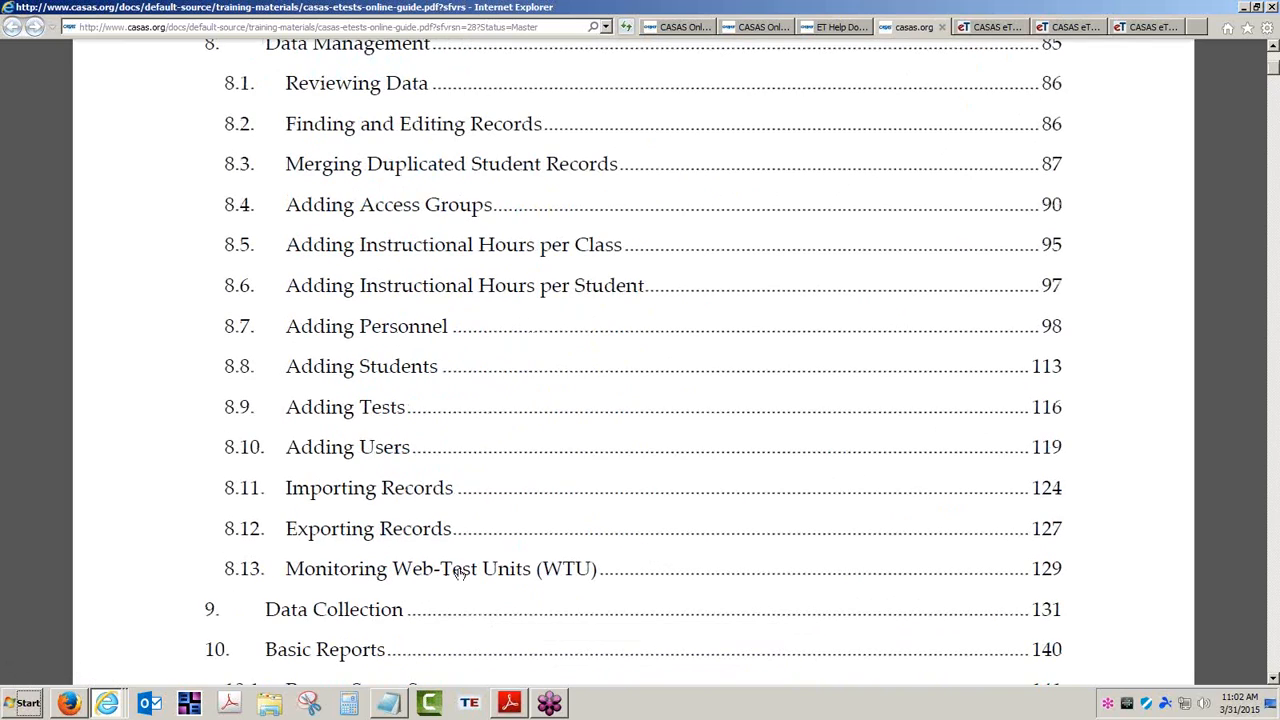
pyautogui.click(459, 570)
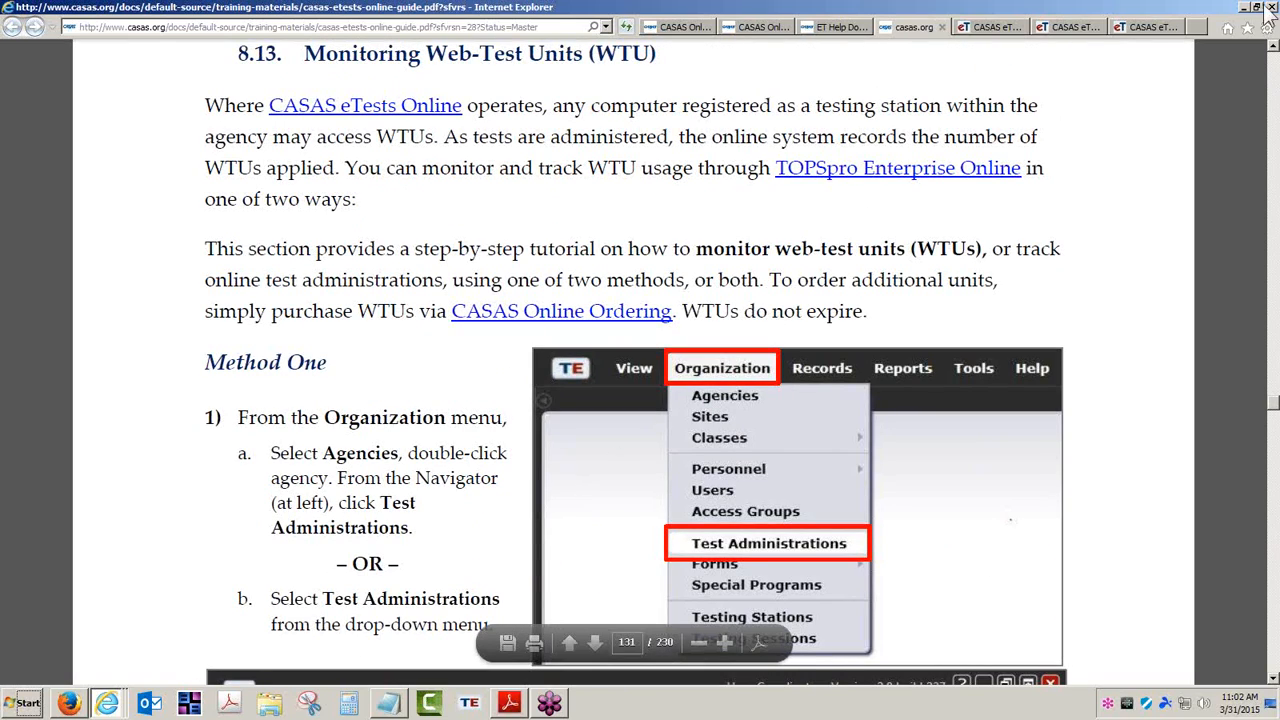
pyautogui.click(993, 27)
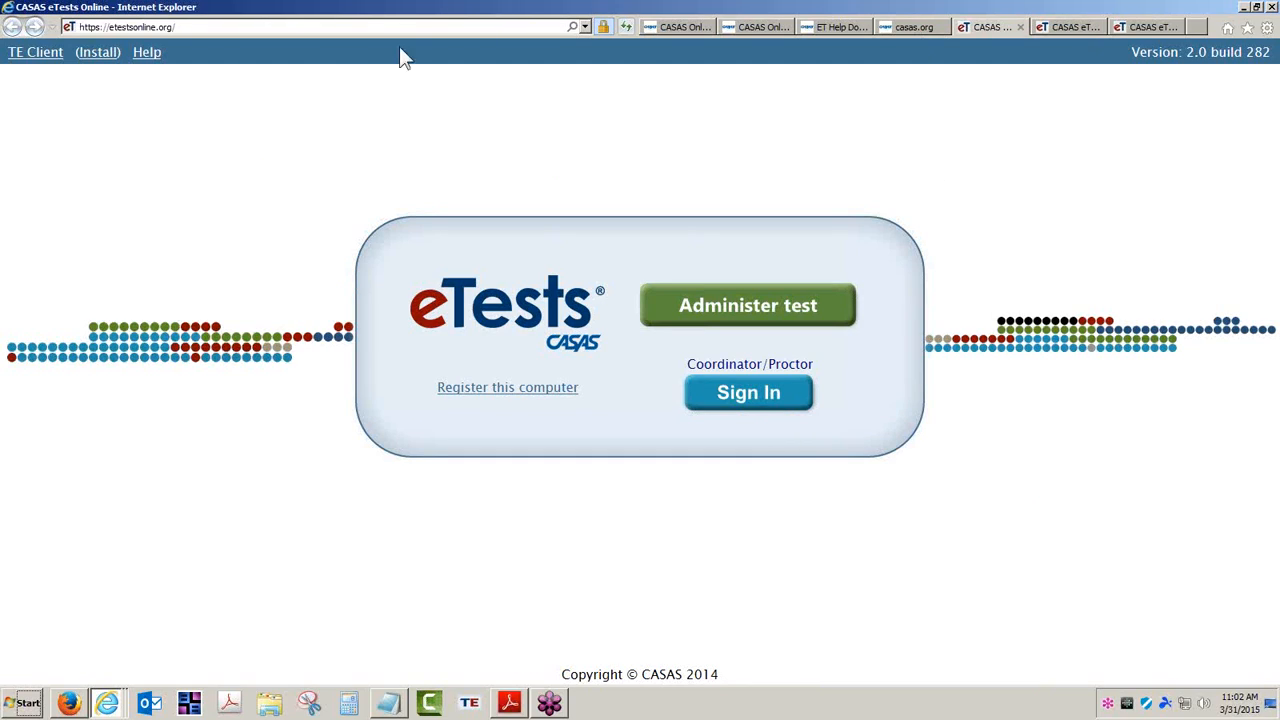
# Select the eTests Online URL, switch to the RHAS Simulation Server page, and highlight RHAS in its heading
pyautogui.click(263, 29)
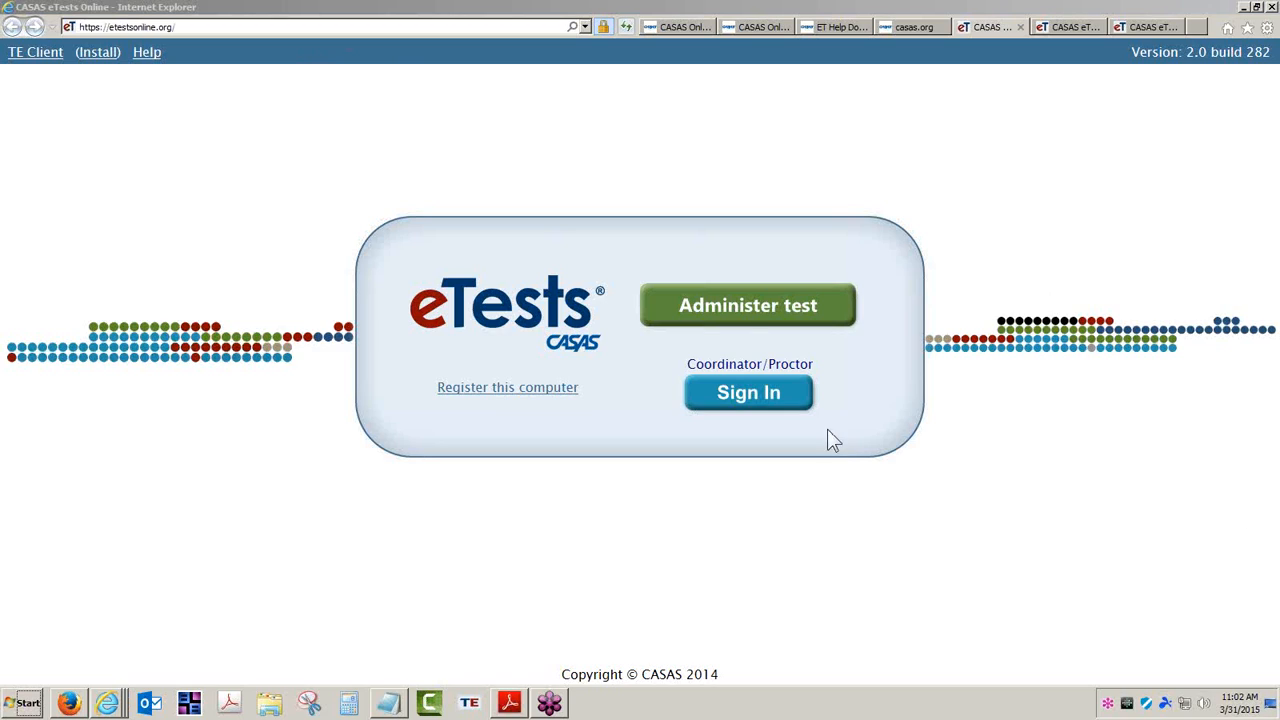
pyautogui.click(232, 26)
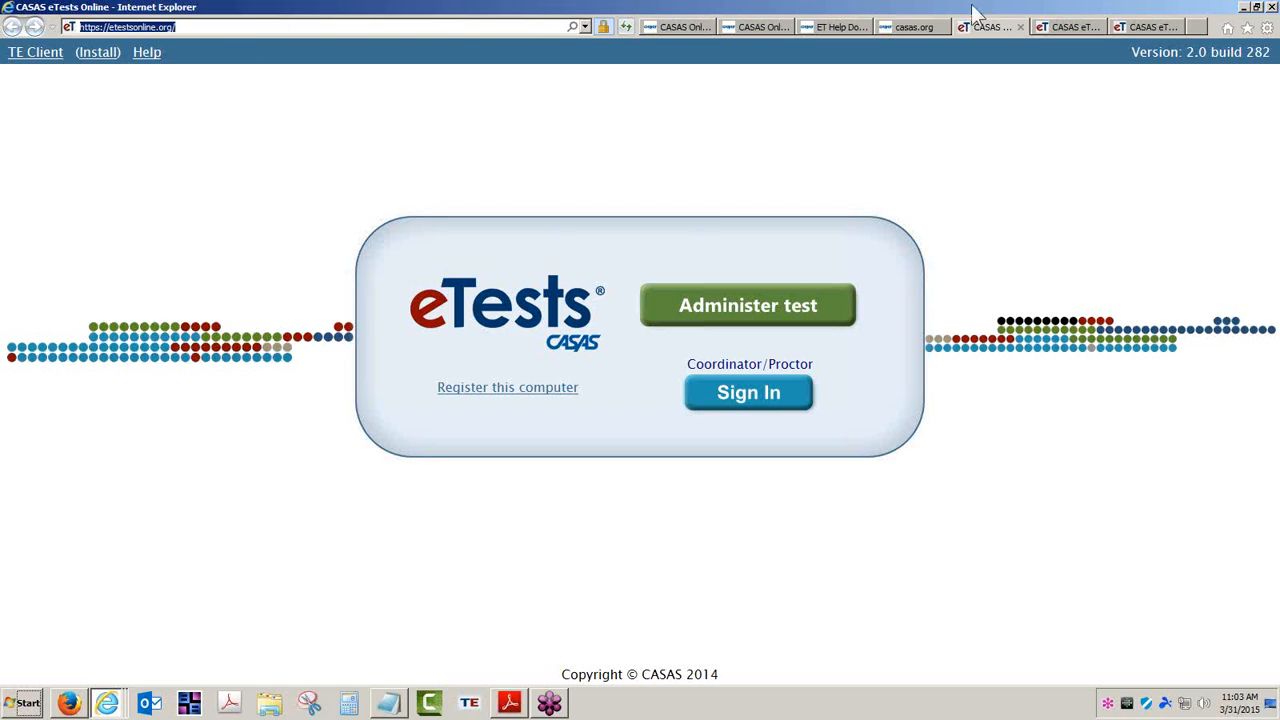
pyautogui.click(1065, 29)
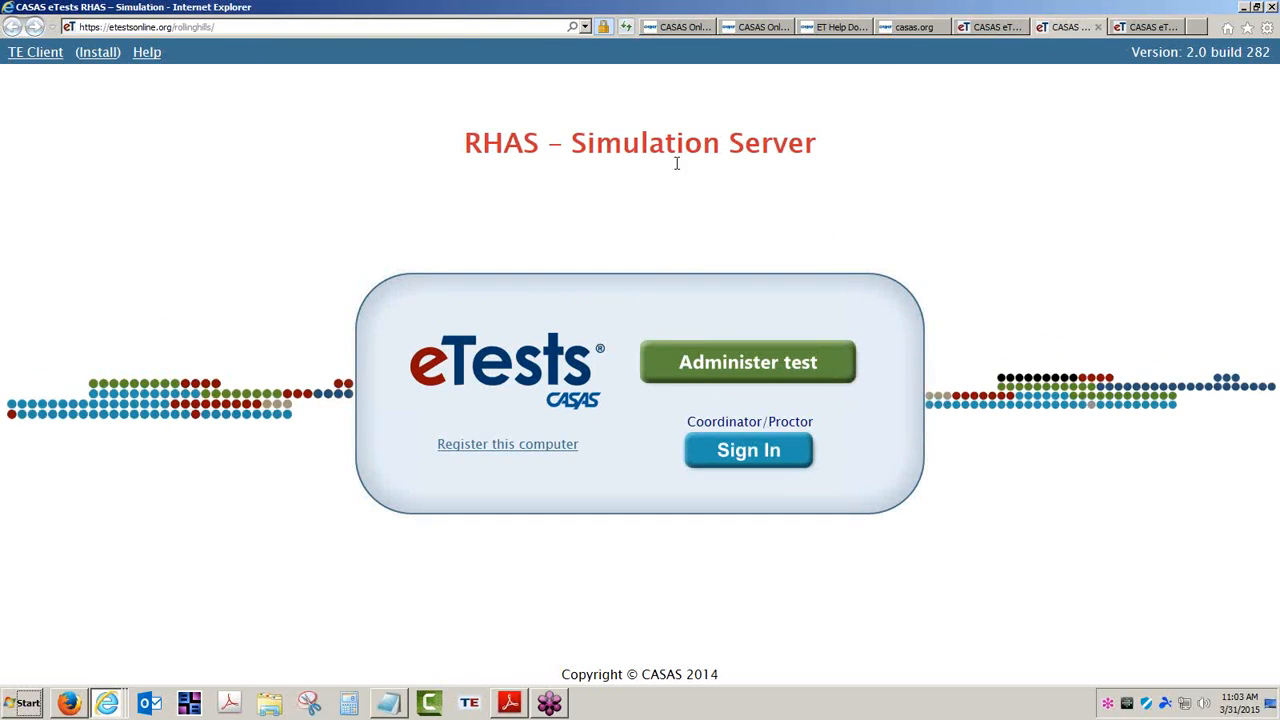
pyautogui.click(987, 27)
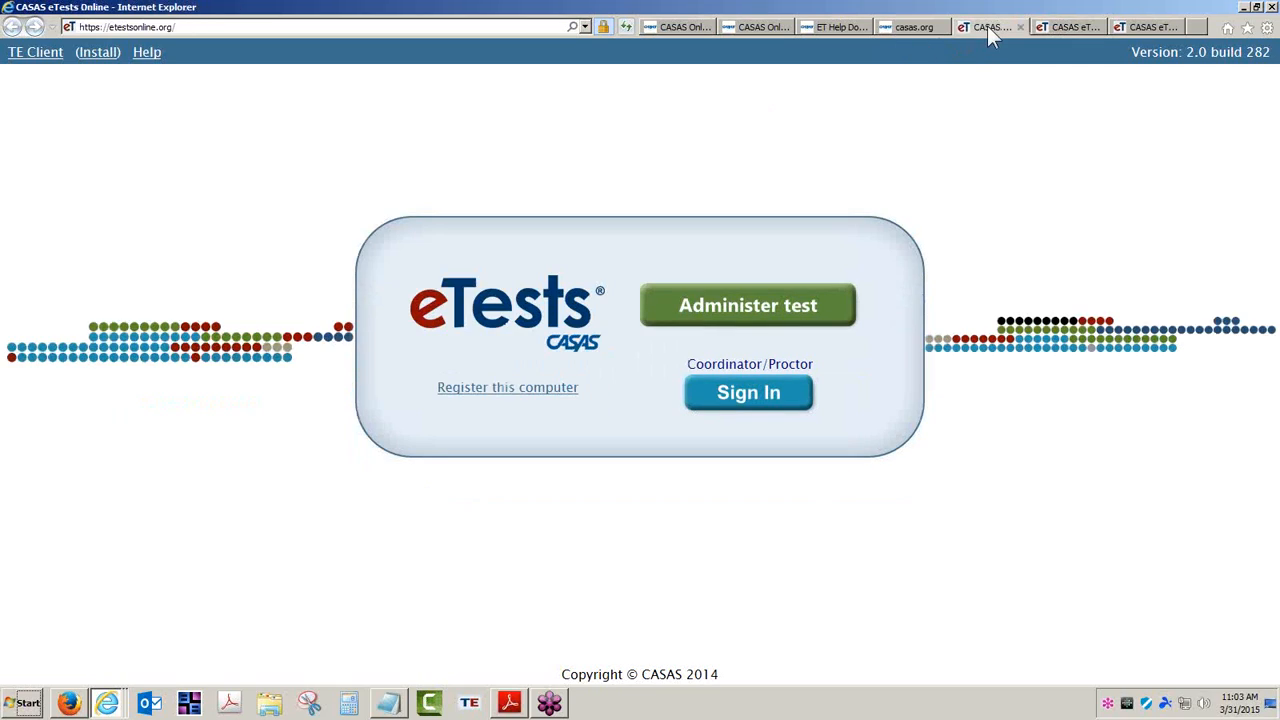
pyautogui.click(1072, 27)
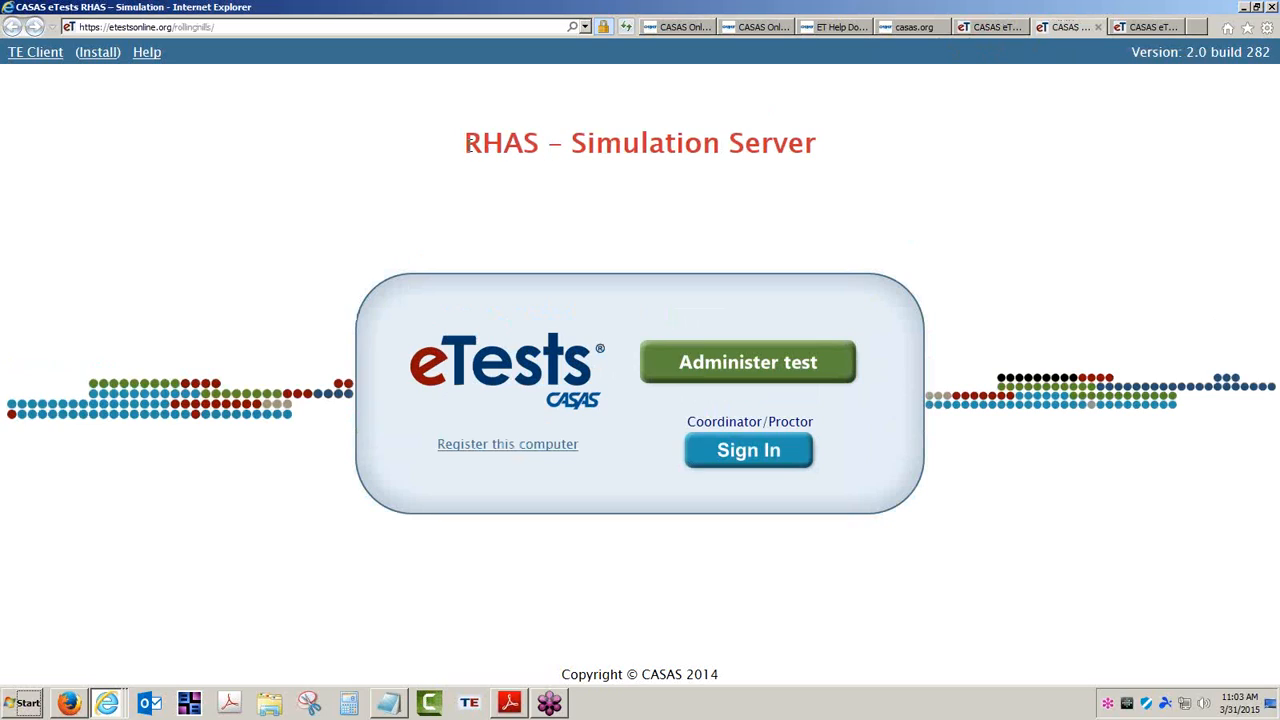
pyautogui.moveTo(466, 143); pyautogui.dragTo(540, 140)
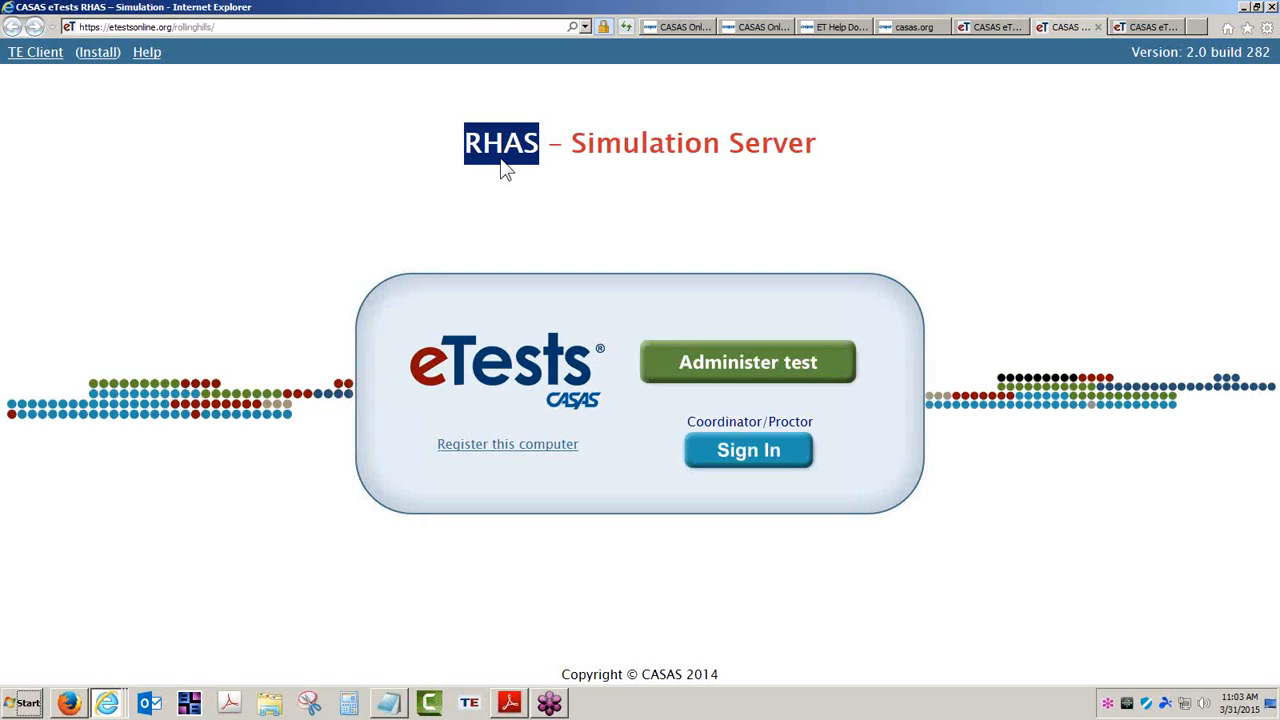
# Scroll through the Getting Started documents in the eTests help, then go back to live eTests Online
pyautogui.click(828, 27)
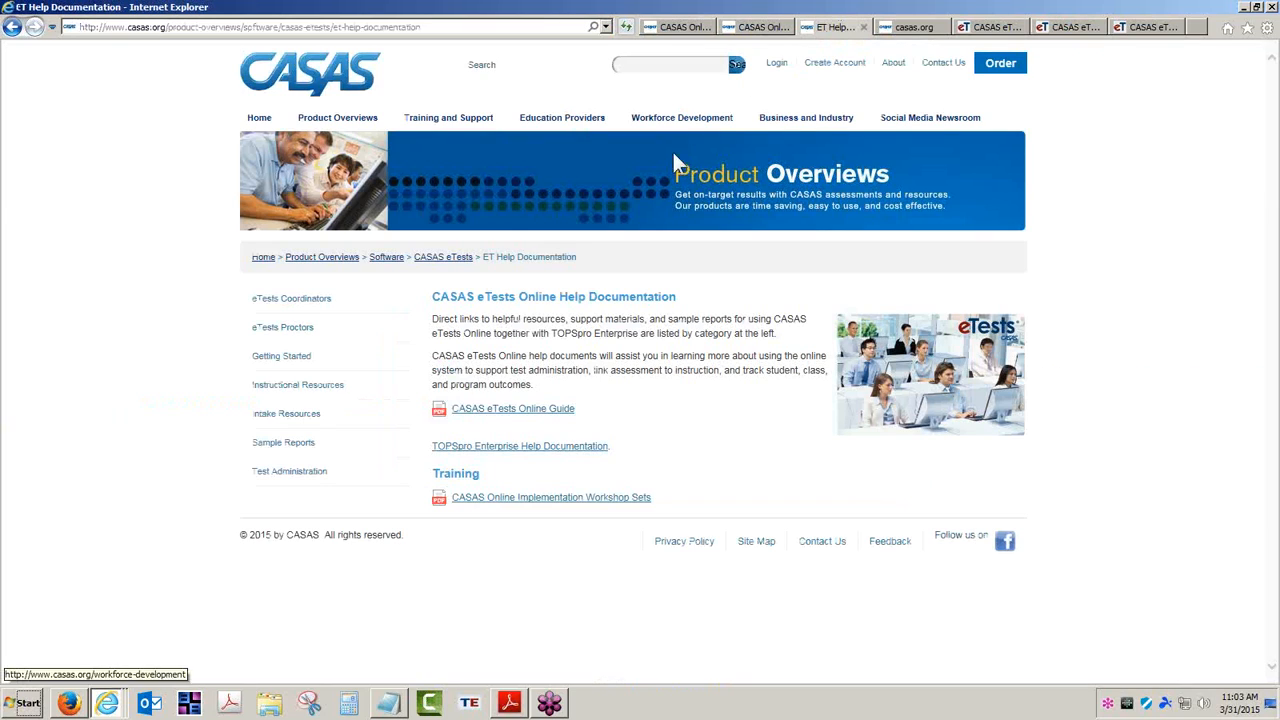
pyautogui.click(297, 365)
pyautogui.scroll(-3, 452, 455)
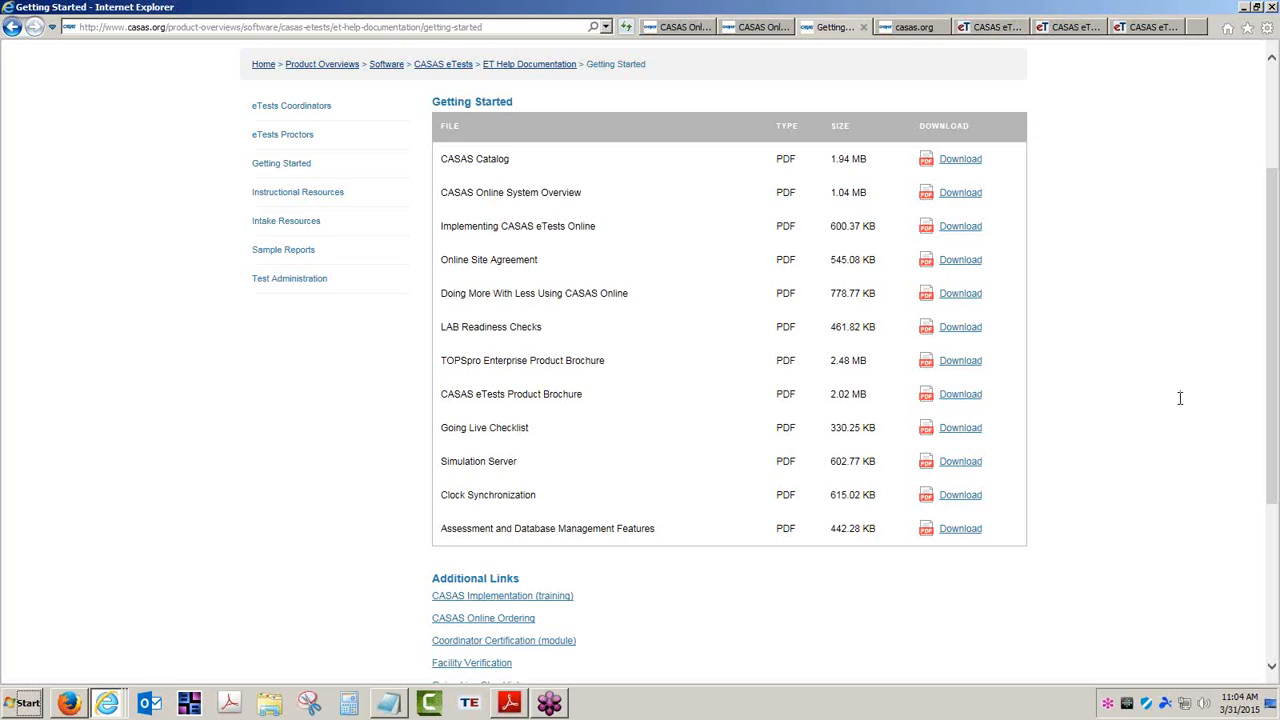
pyautogui.click(1006, 30)
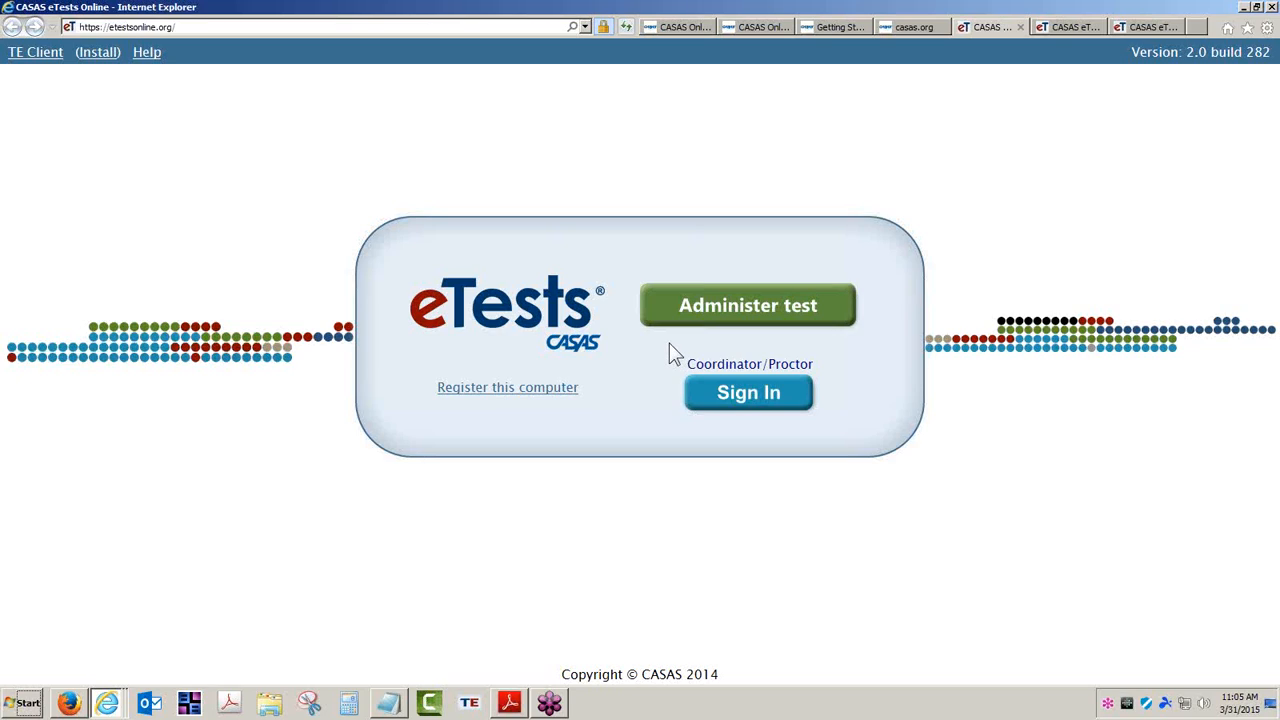
# Select the web address, then start the Coordinator/Proctor sign-in to reach the Application Management login
pyautogui.click(224, 27)
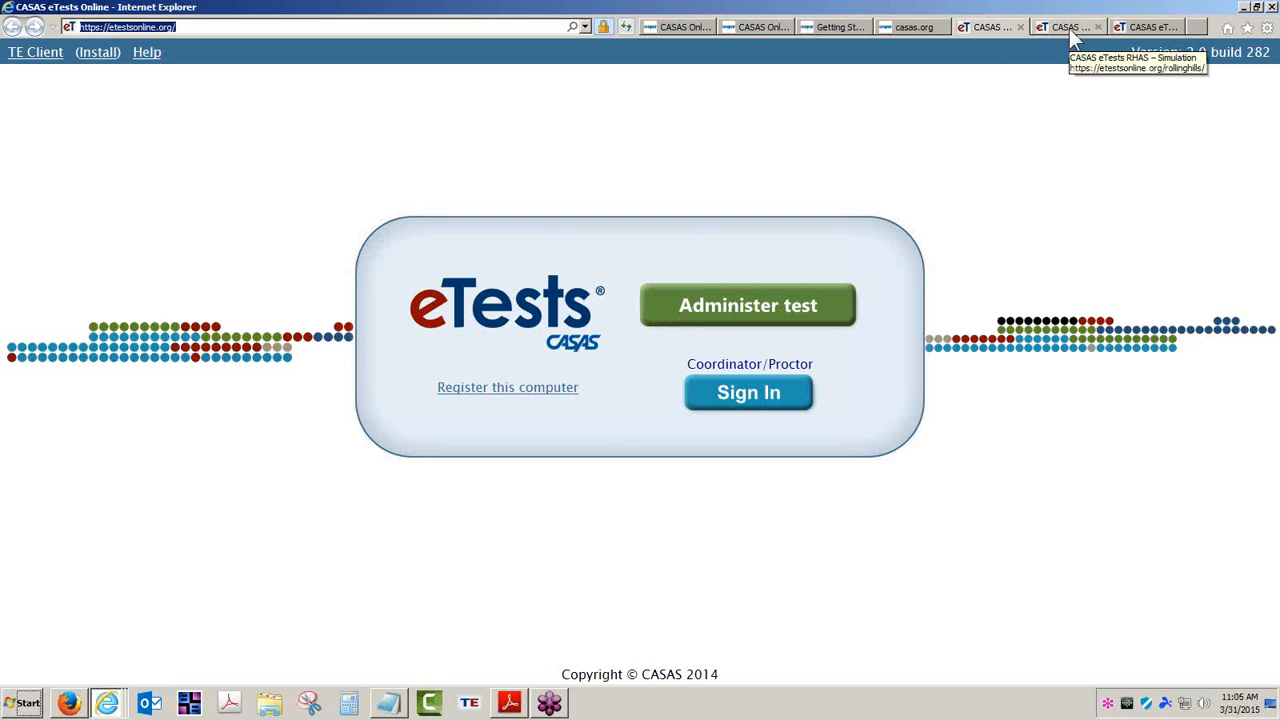
pyautogui.click(766, 392)
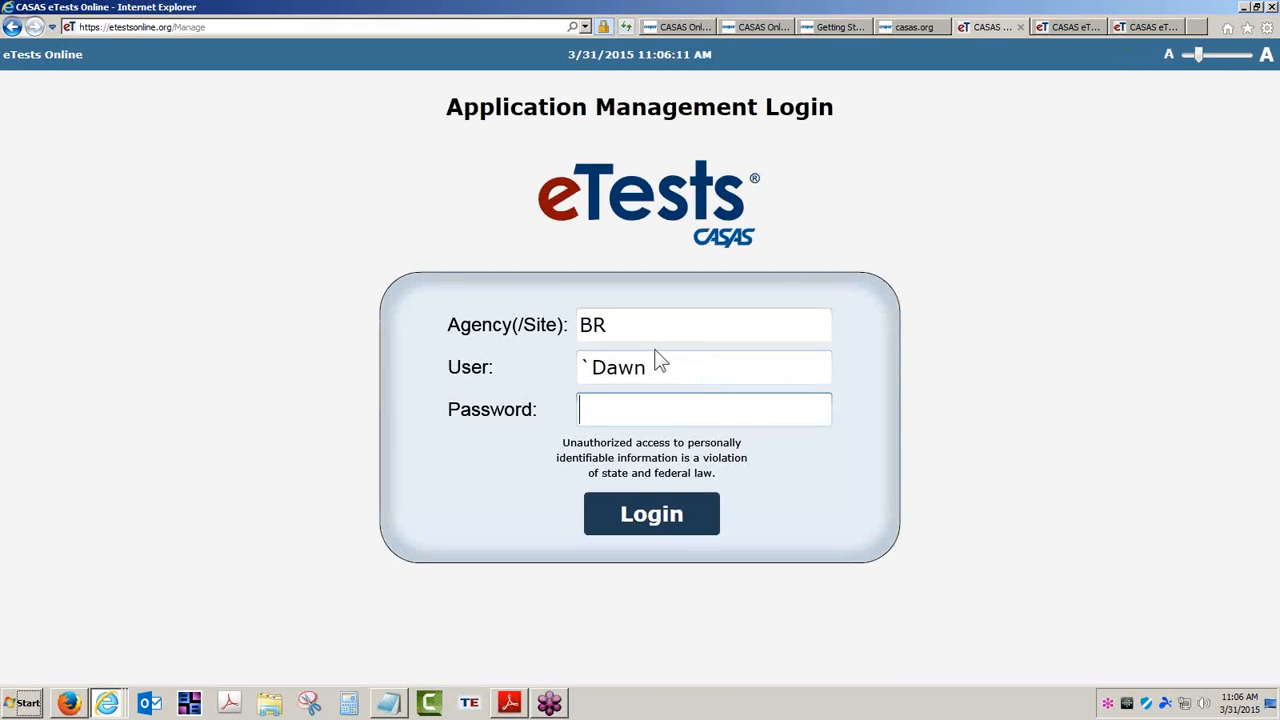
# Enter the account password and submit to log in as the SENAI agency
pyautogui.click(619, 406)
pyautogui.write('*********')
pyautogui.press('Return')
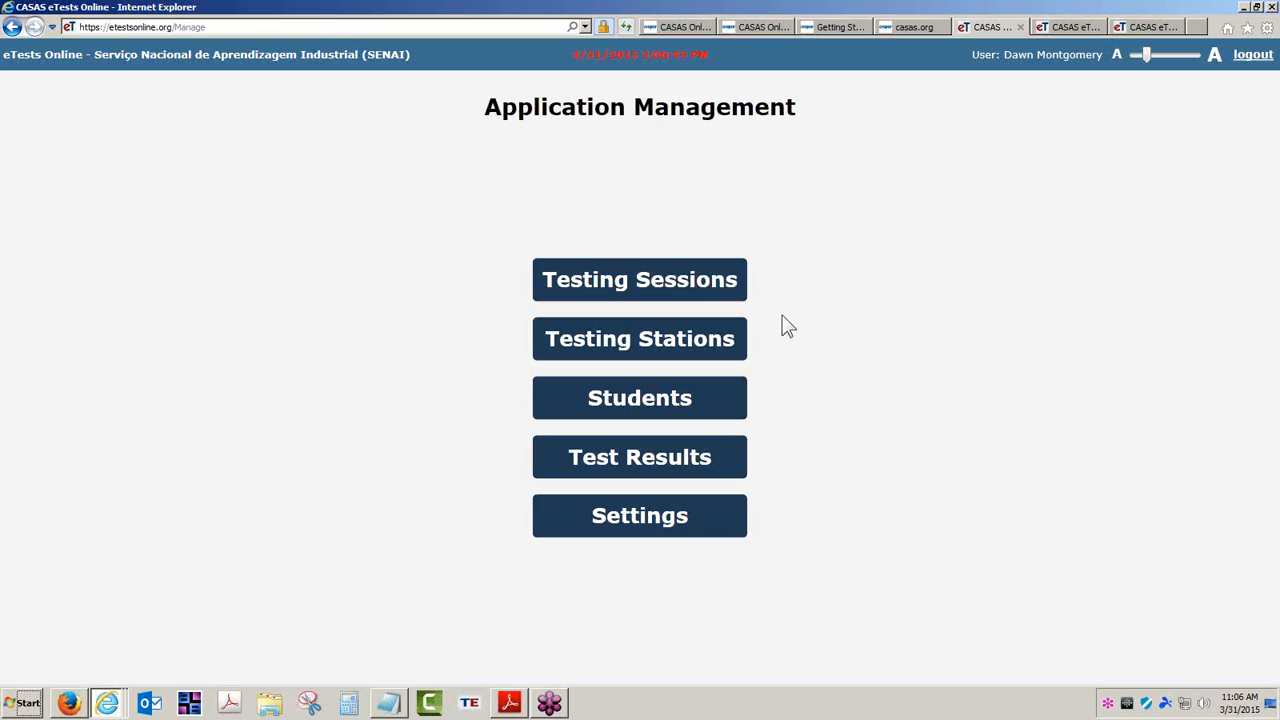
# Filter Testing Sessions to template names containing 2014, including expired ones, showing 72 sessions
pyautogui.click(643, 285)
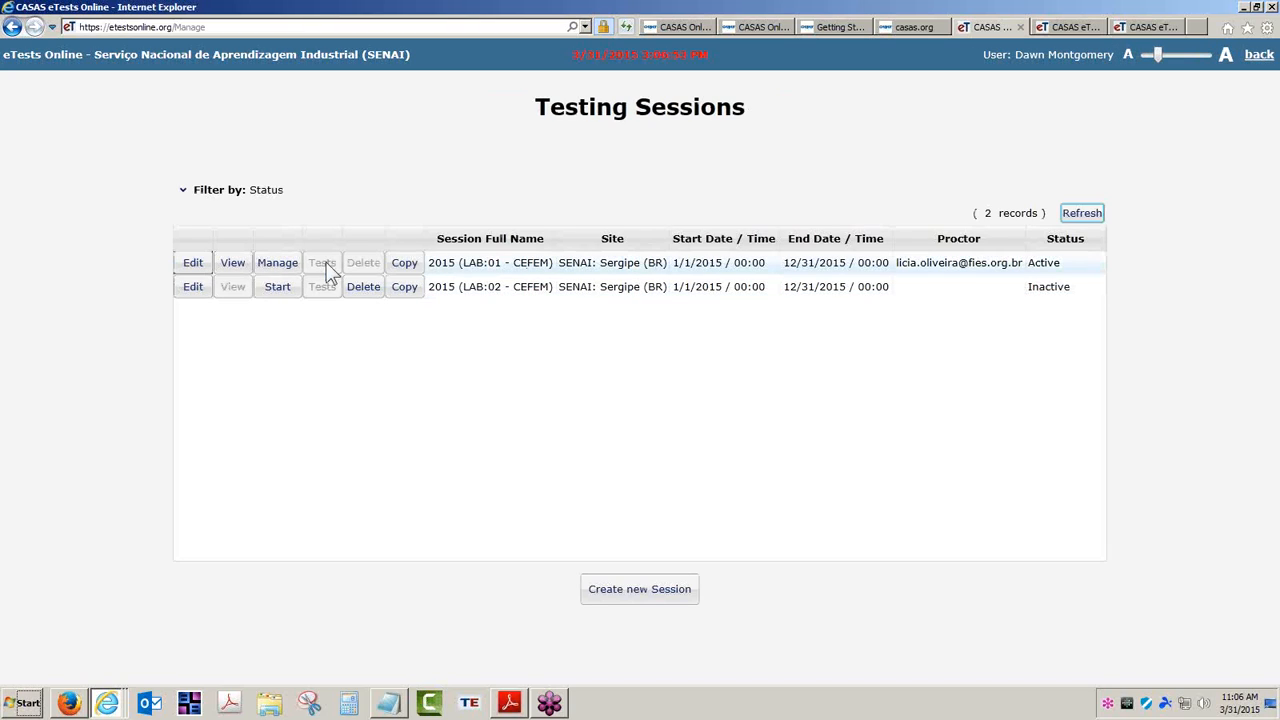
pyautogui.click(184, 196)
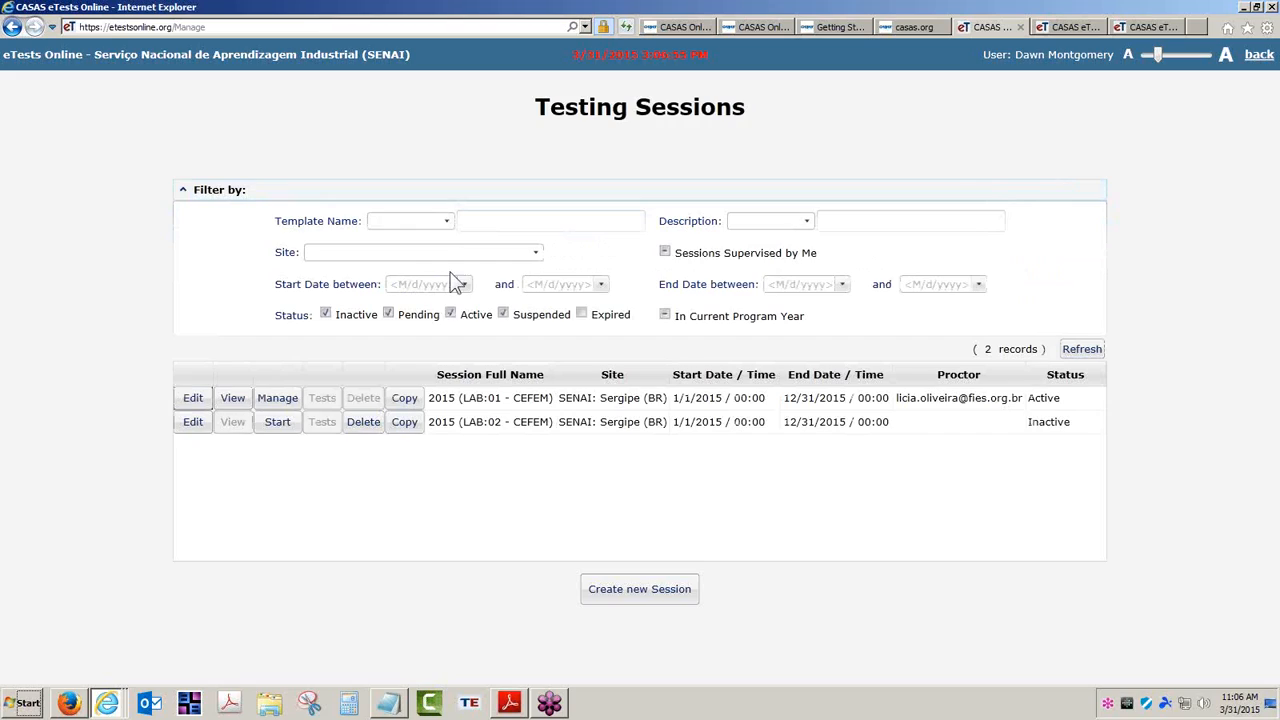
pyautogui.click(448, 222)
pyautogui.click(405, 265)
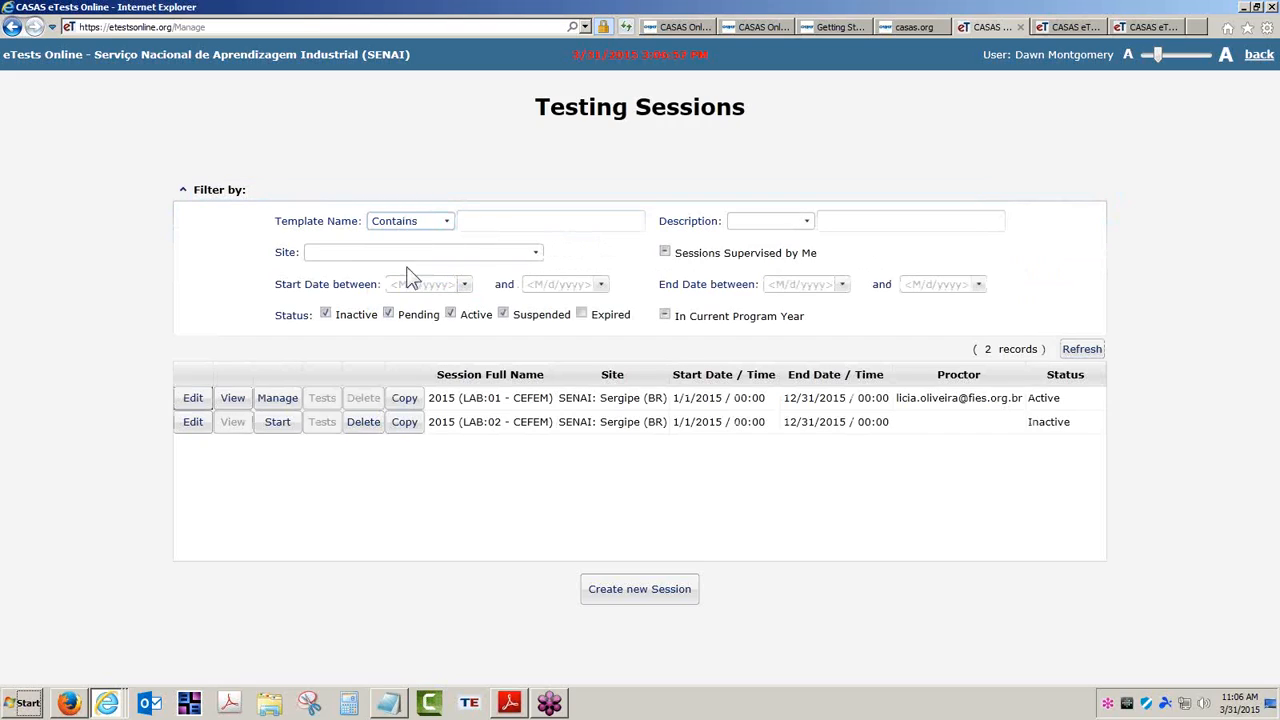
pyautogui.click(500, 222)
pyautogui.write('2014')
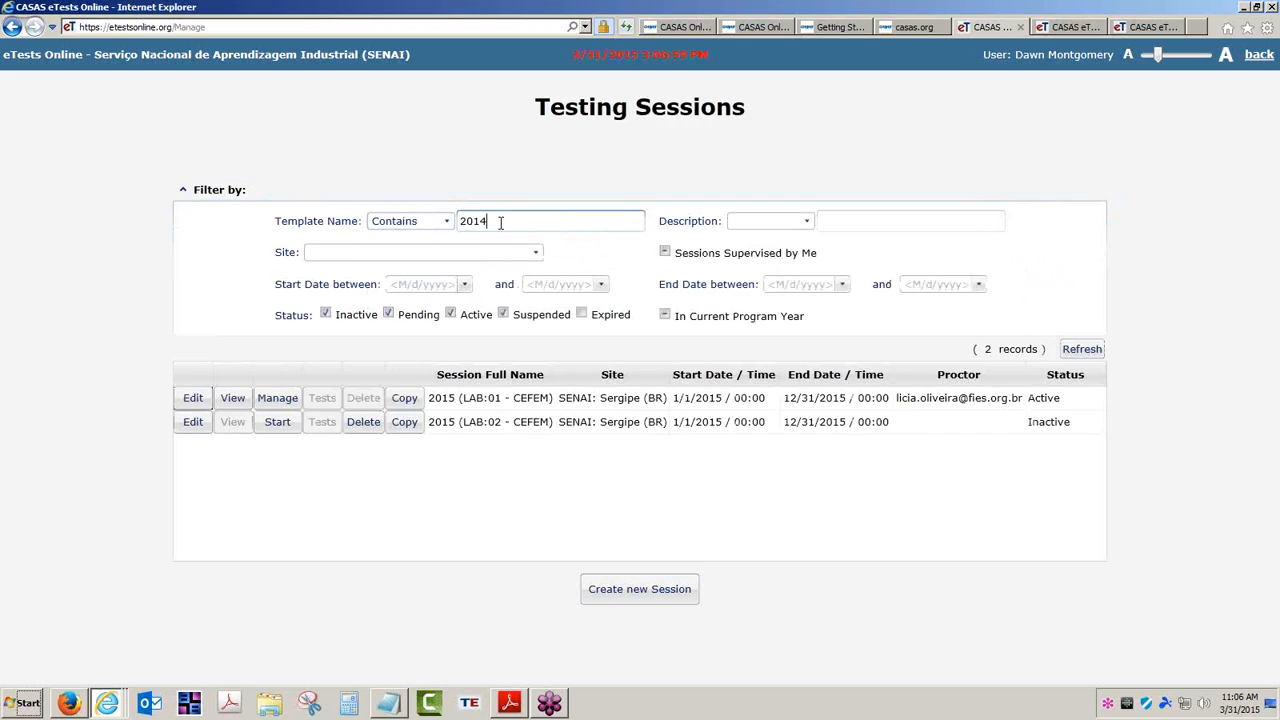
pyautogui.click(1082, 349)
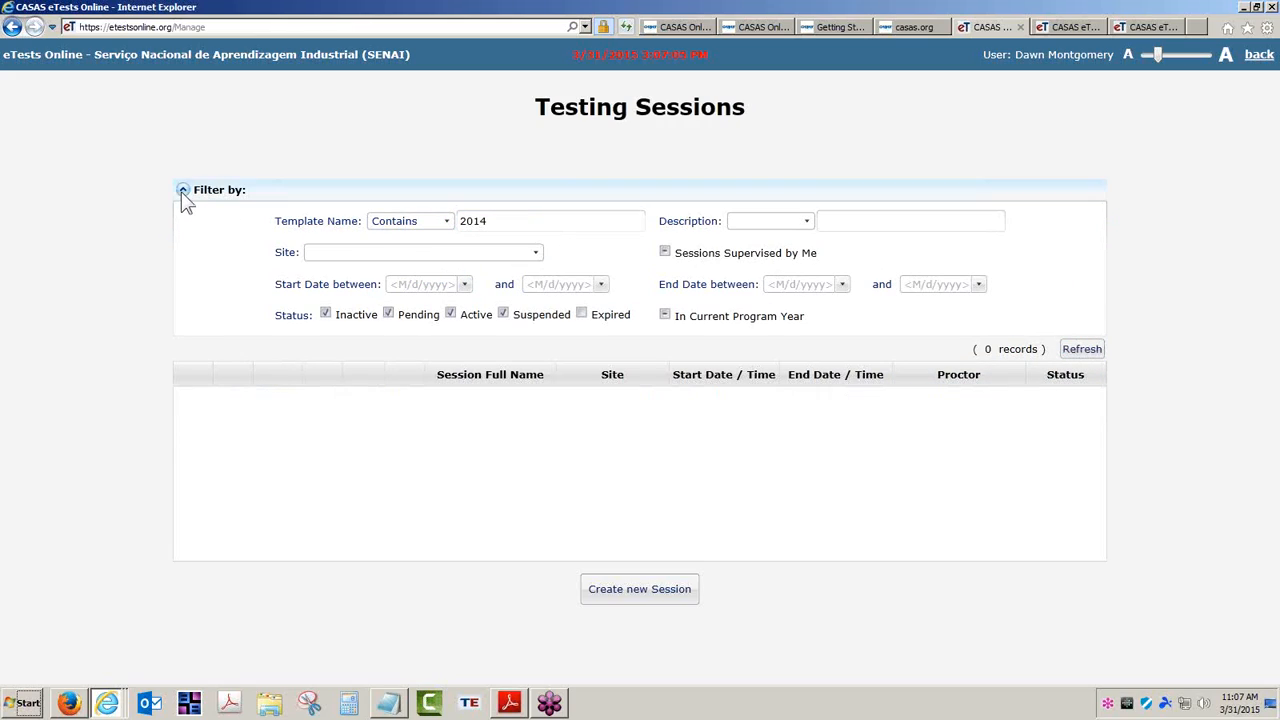
pyautogui.click(582, 314)
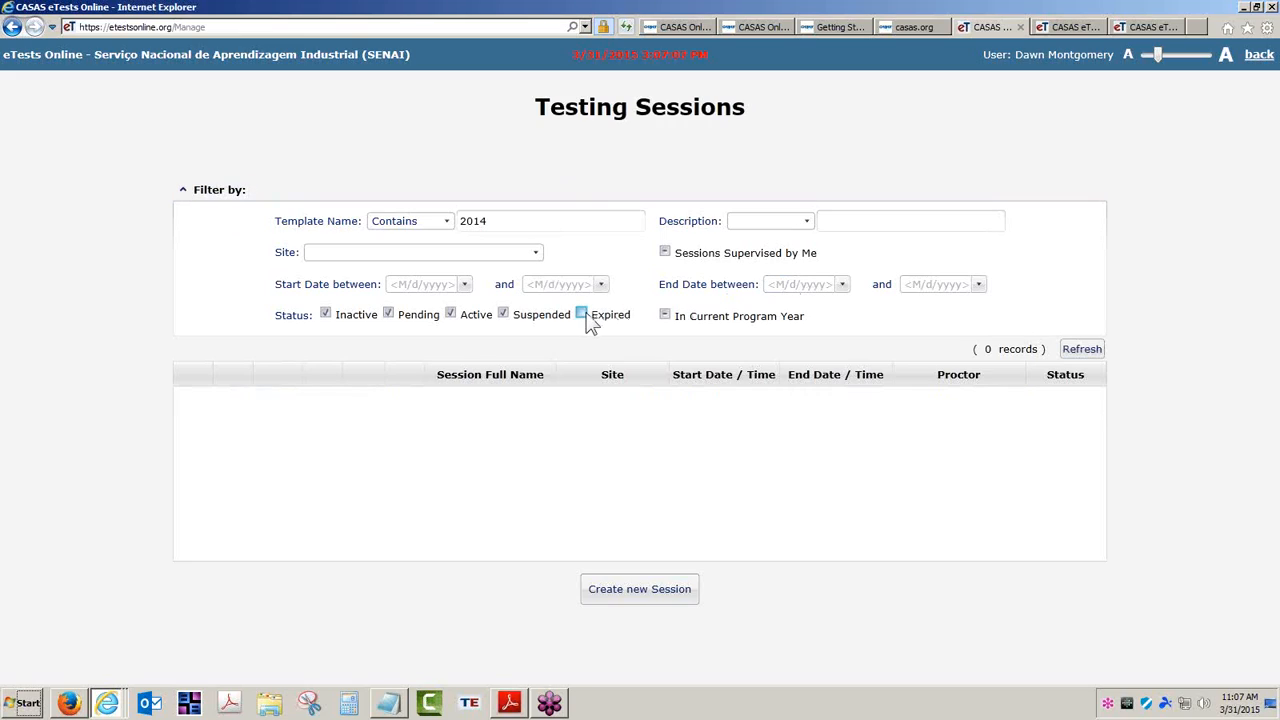
pyautogui.click(1084, 349)
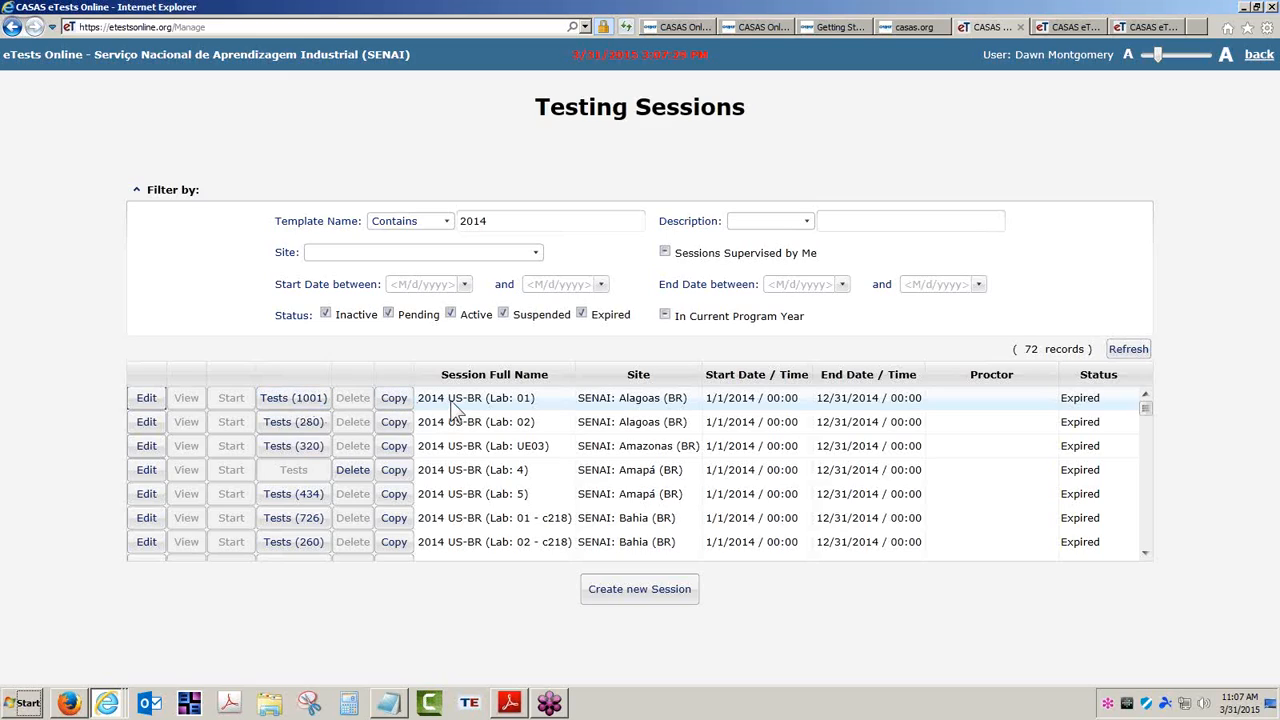
# Open the Tests (1001) results for the 2014 US-BR (Lab: 01) session
pyautogui.click(295, 398)
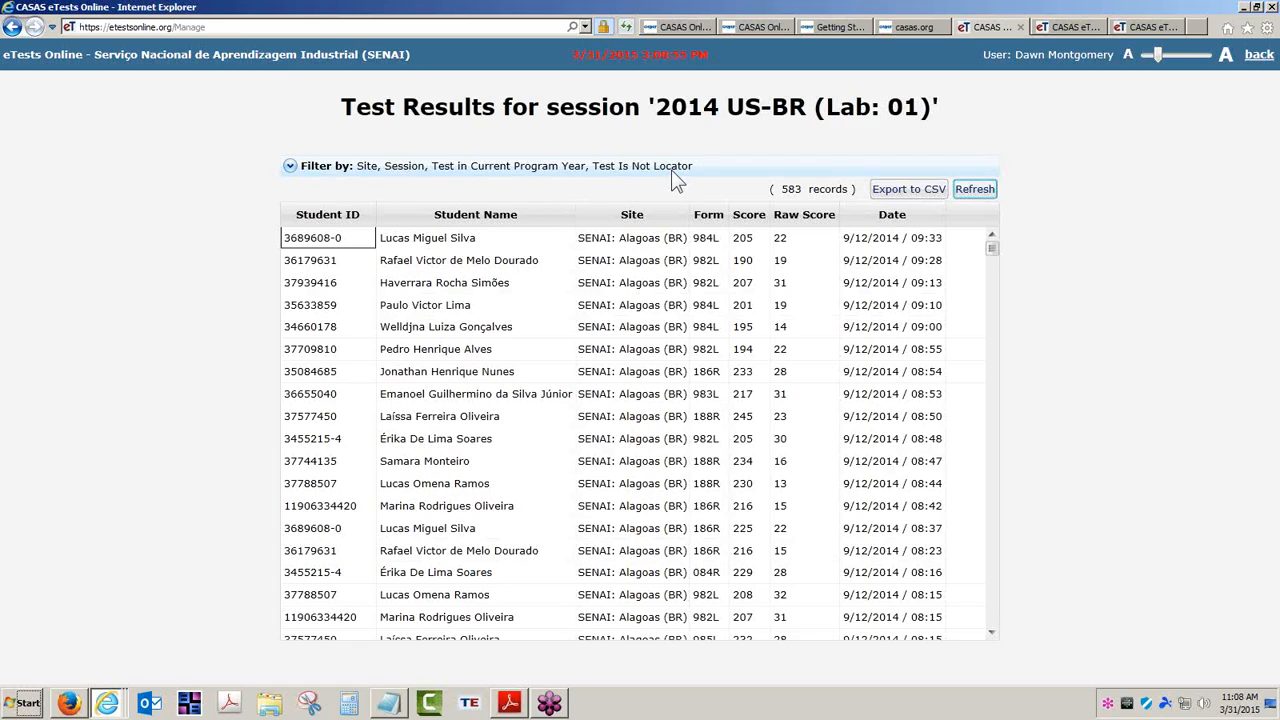
# Apply and then clear the Is Locator filter so all 1001 session results are listed
pyautogui.click(289, 166)
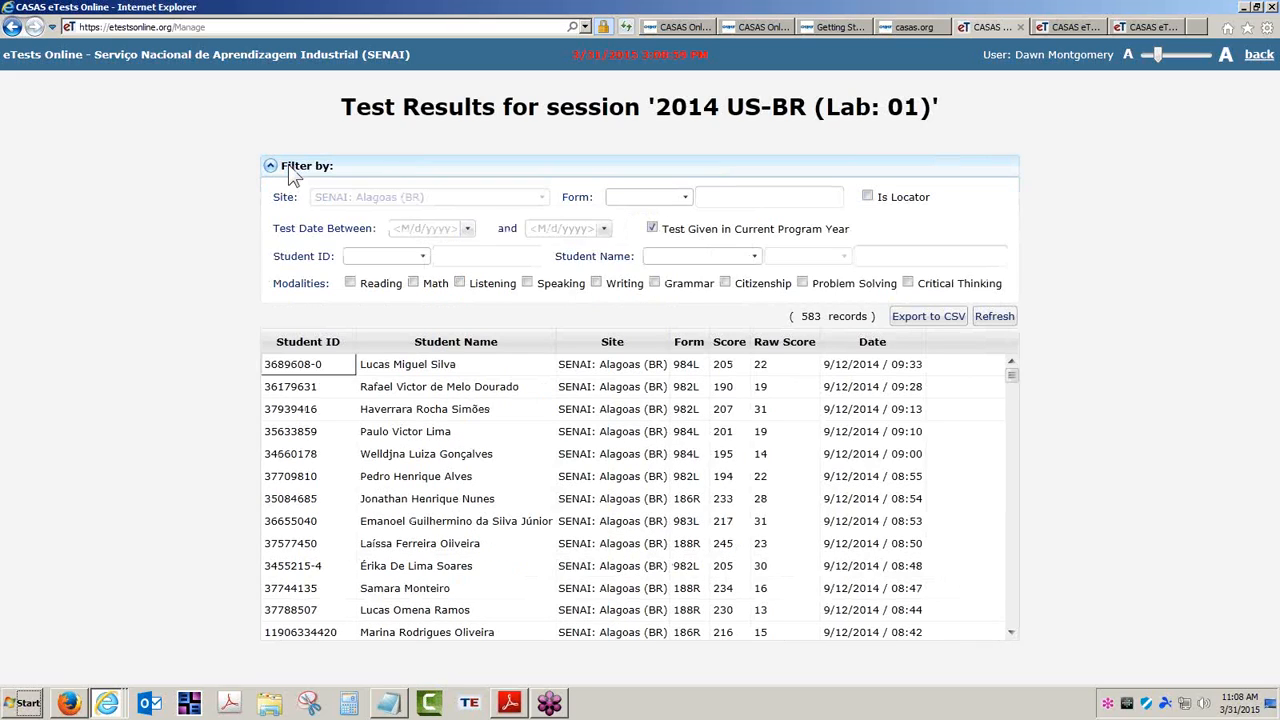
pyautogui.click(867, 198)
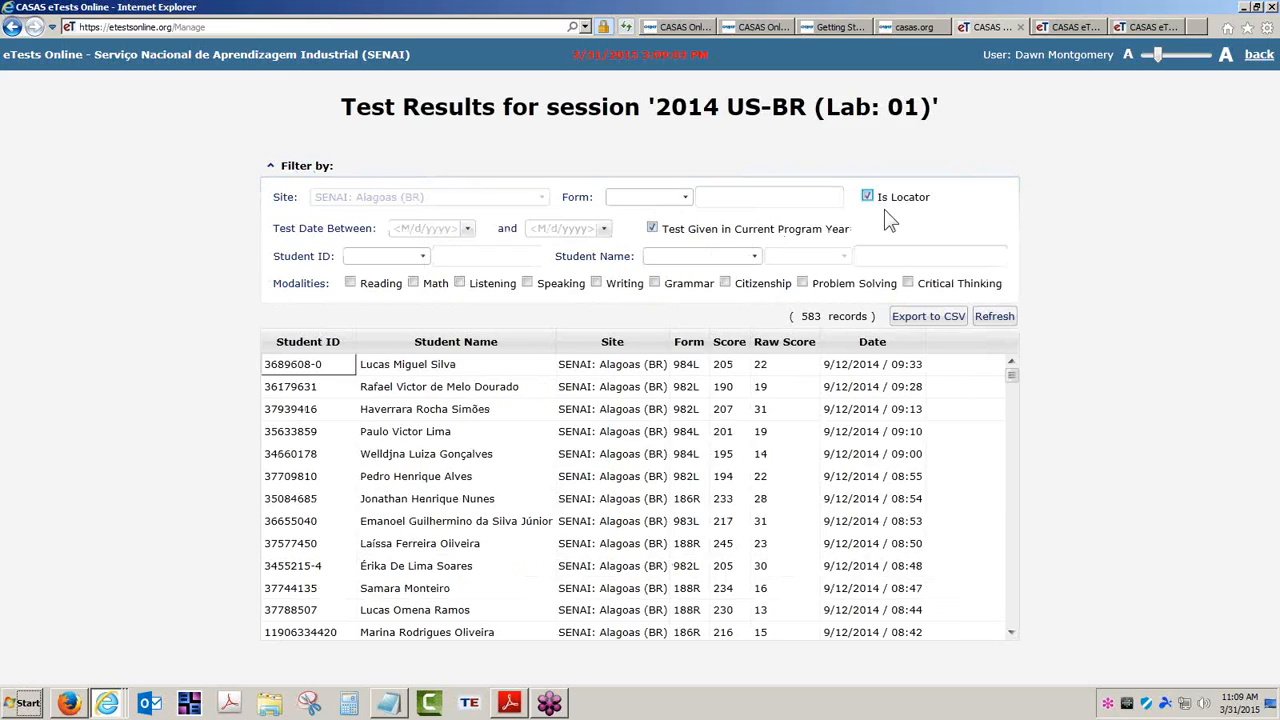
pyautogui.click(995, 316)
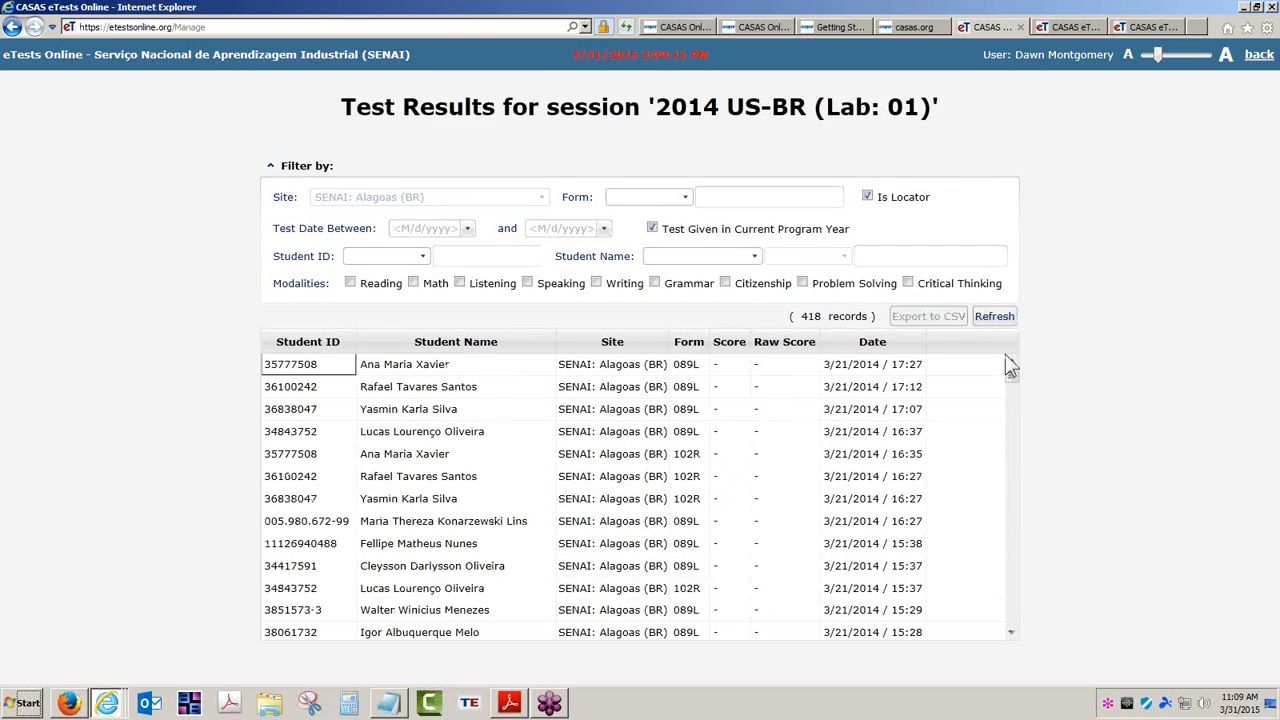
pyautogui.moveTo(1013, 388)
pyautogui.mouseDown()
pyautogui.moveTo(1009, 404)
pyautogui.moveTo(1011, 373)
pyautogui.mouseUp()
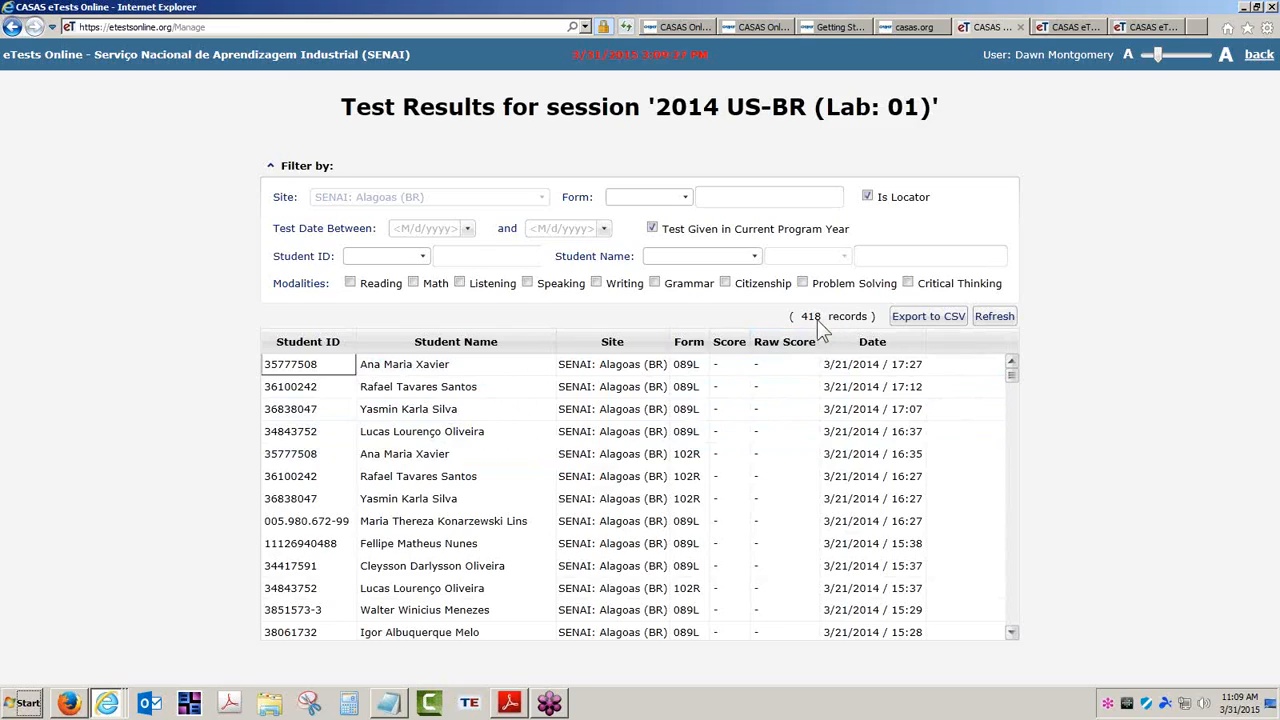
pyautogui.click(868, 198)
pyautogui.click(996, 316)
pyautogui.click(866, 196)
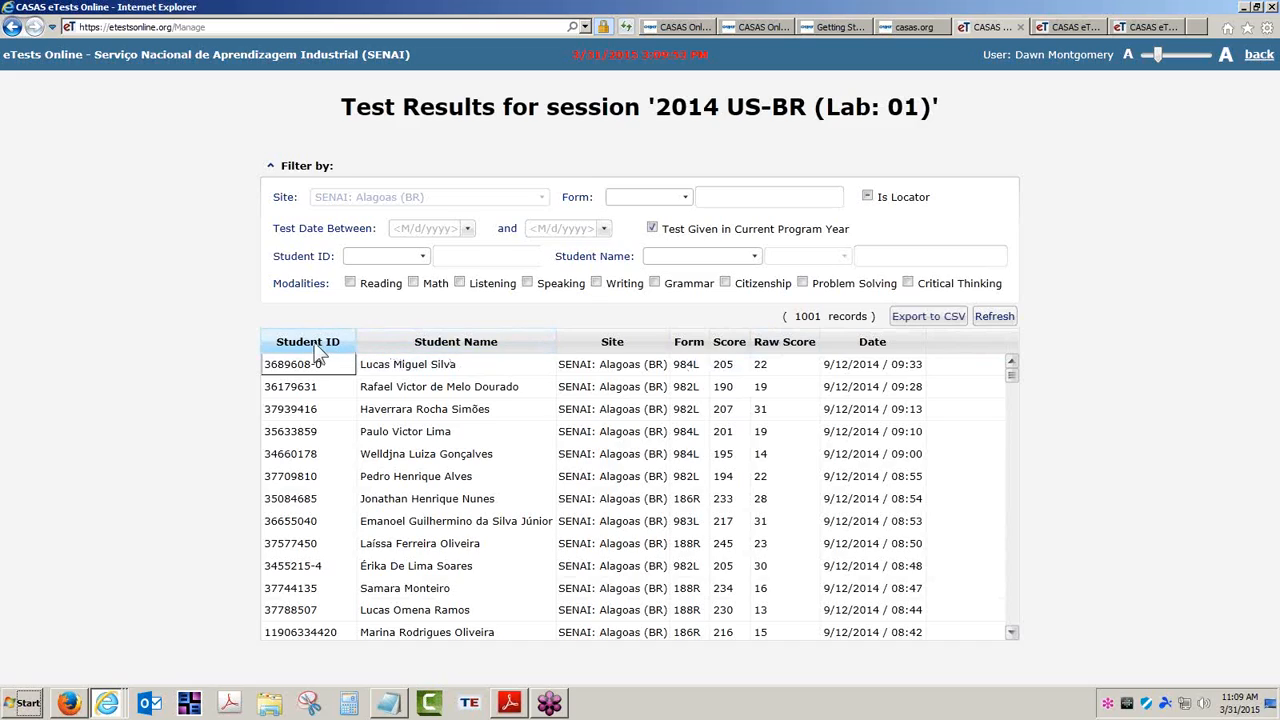
# Sort the session results by Student Name, then start and cancel a CSV export
pyautogui.click(459, 345)
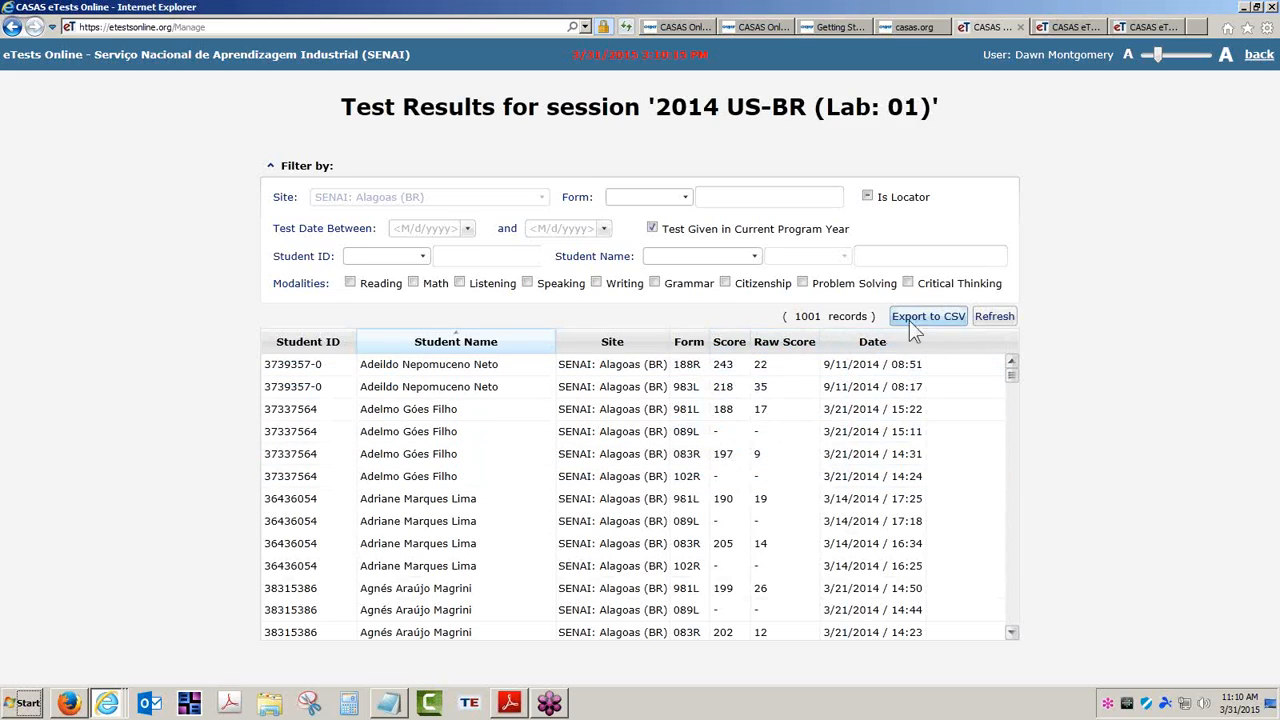
pyautogui.click(943, 318)
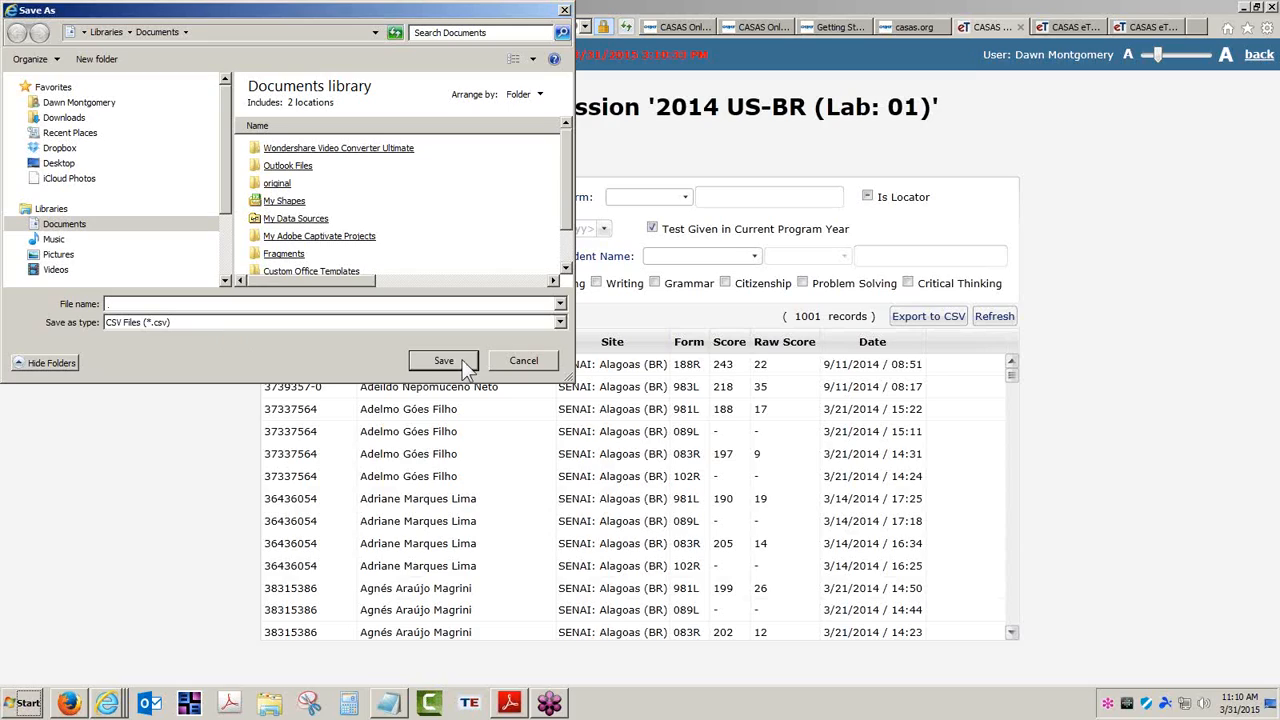
pyautogui.click(530, 360)
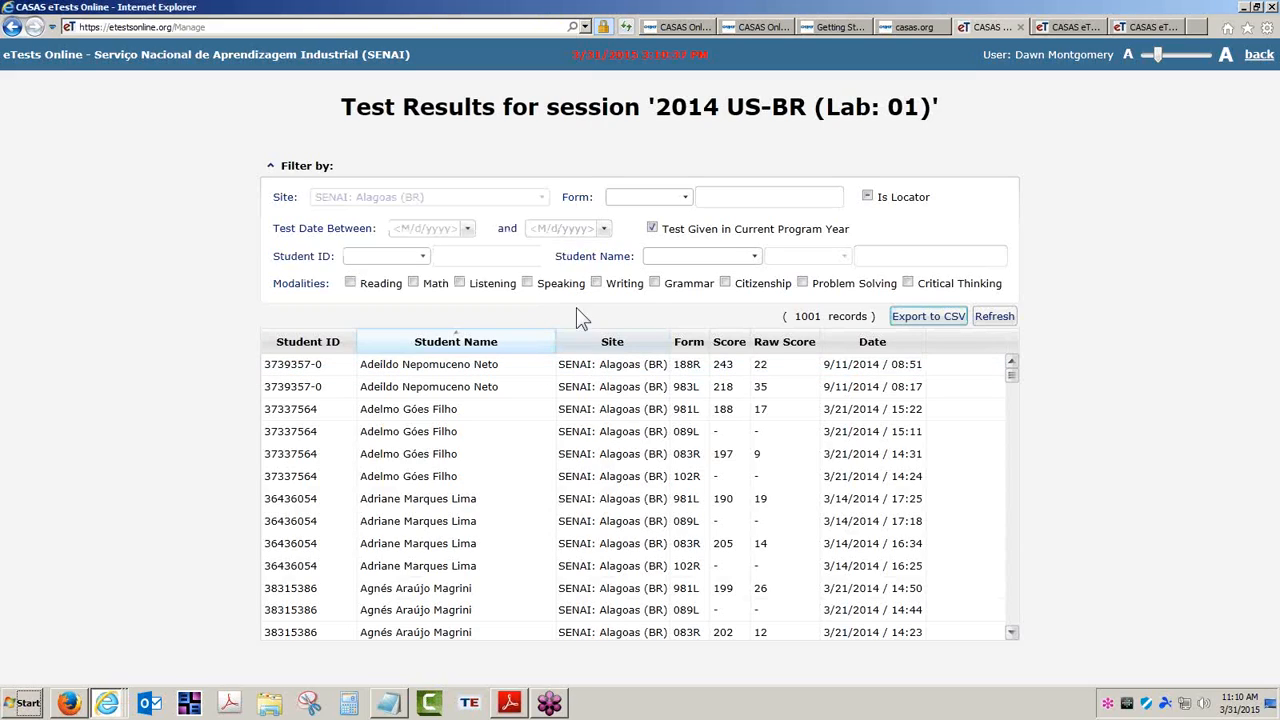
# Collapse the filters, go back twice to Application Management, and open Test Results
pyautogui.click(270, 165)
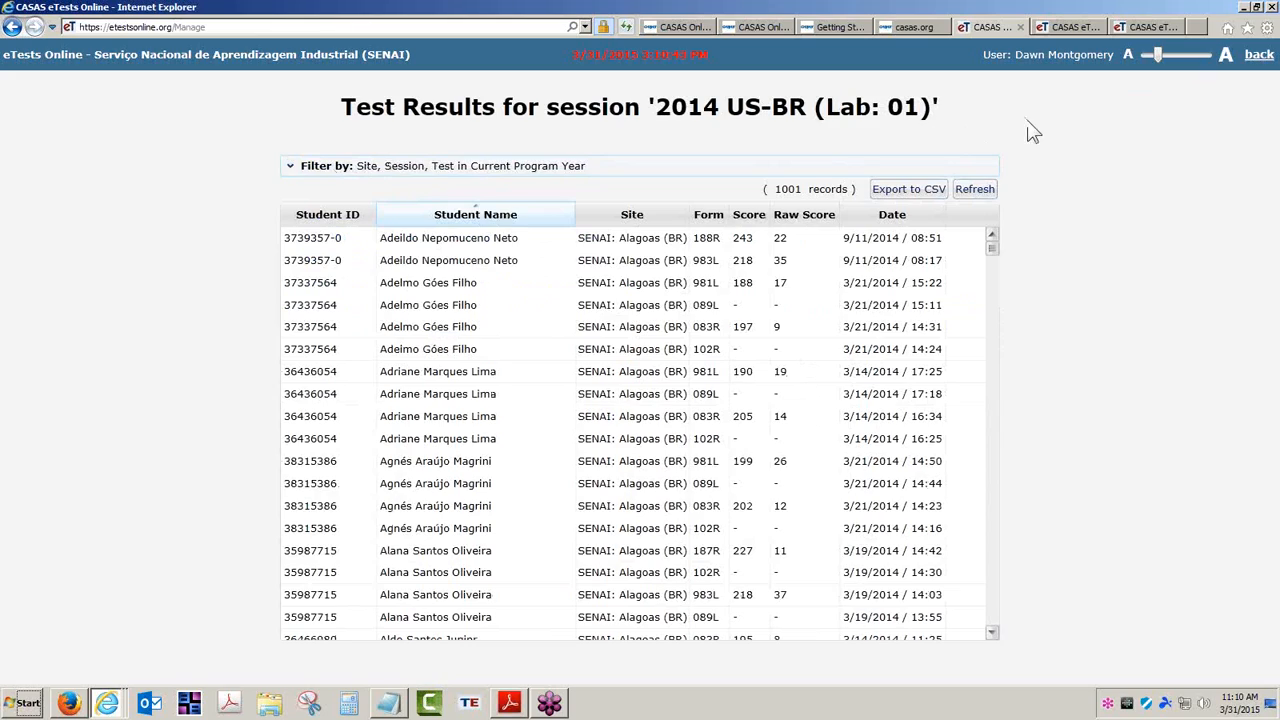
pyautogui.click(1262, 62)
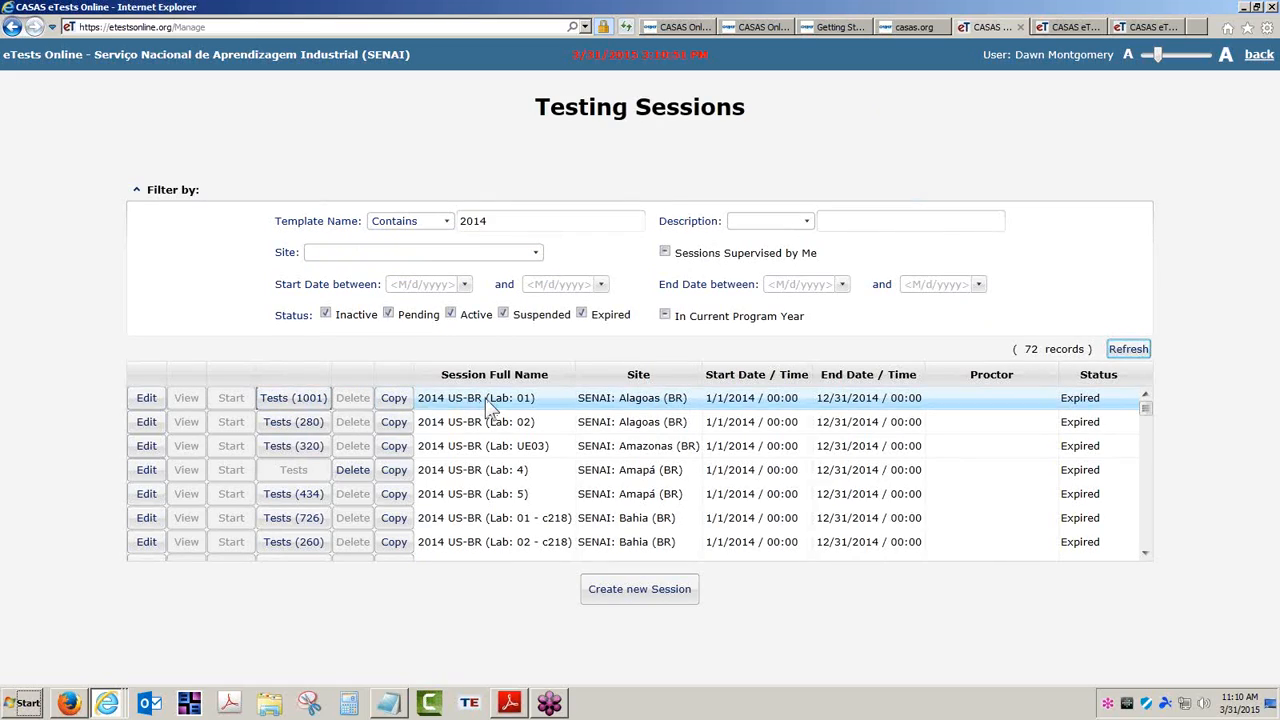
pyautogui.click(1257, 62)
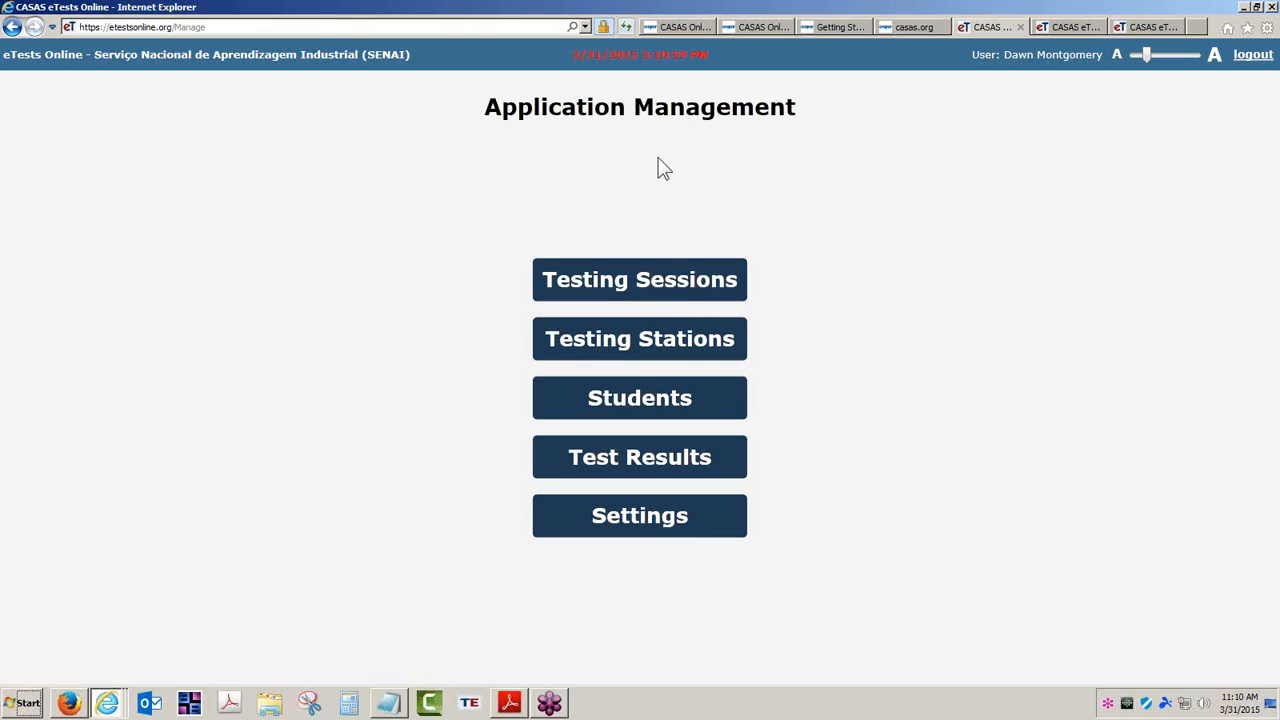
pyautogui.click(648, 462)
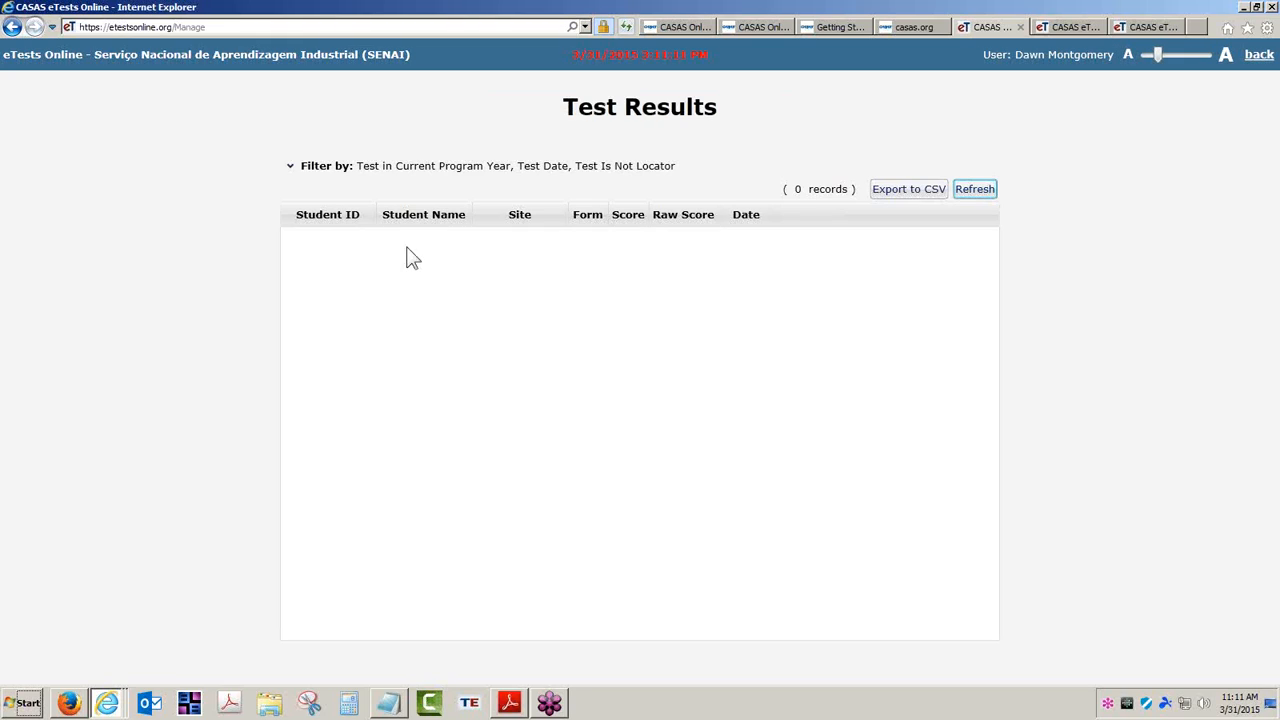
# Expand the filters and set Test Date Between to 1/1/2014 through 12/31/2014
pyautogui.click(289, 166)
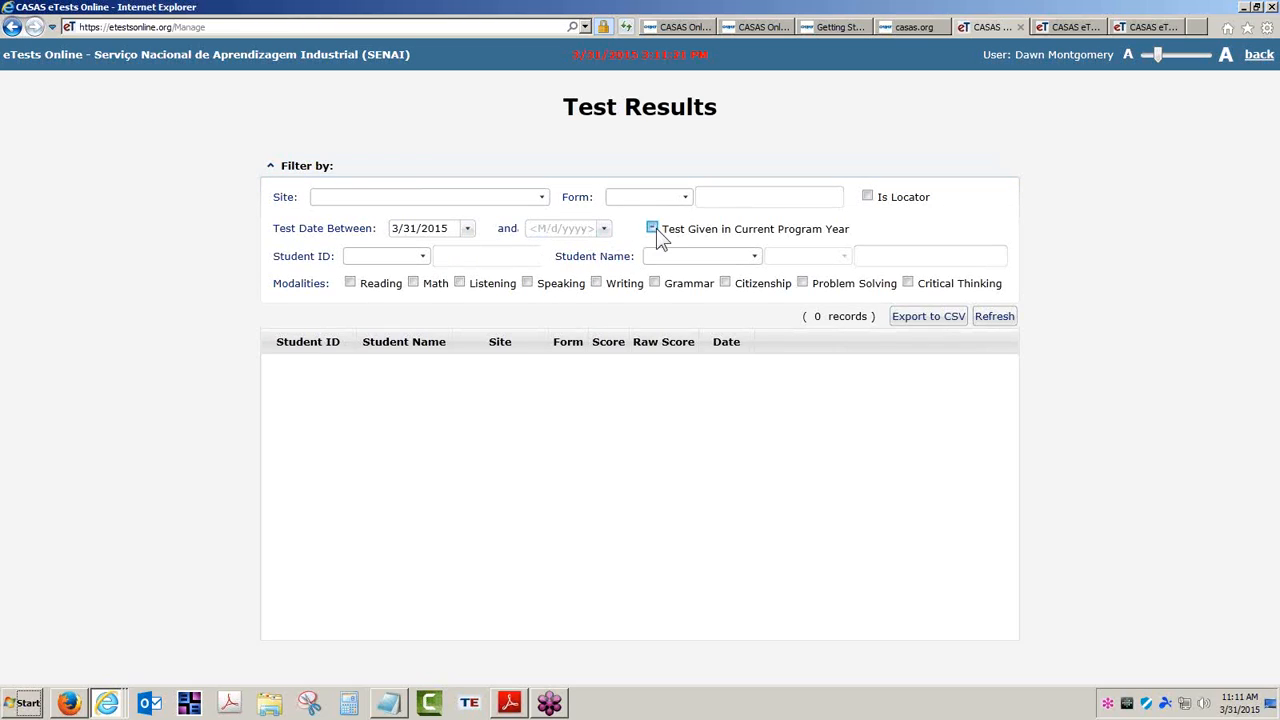
pyautogui.click(467, 229)
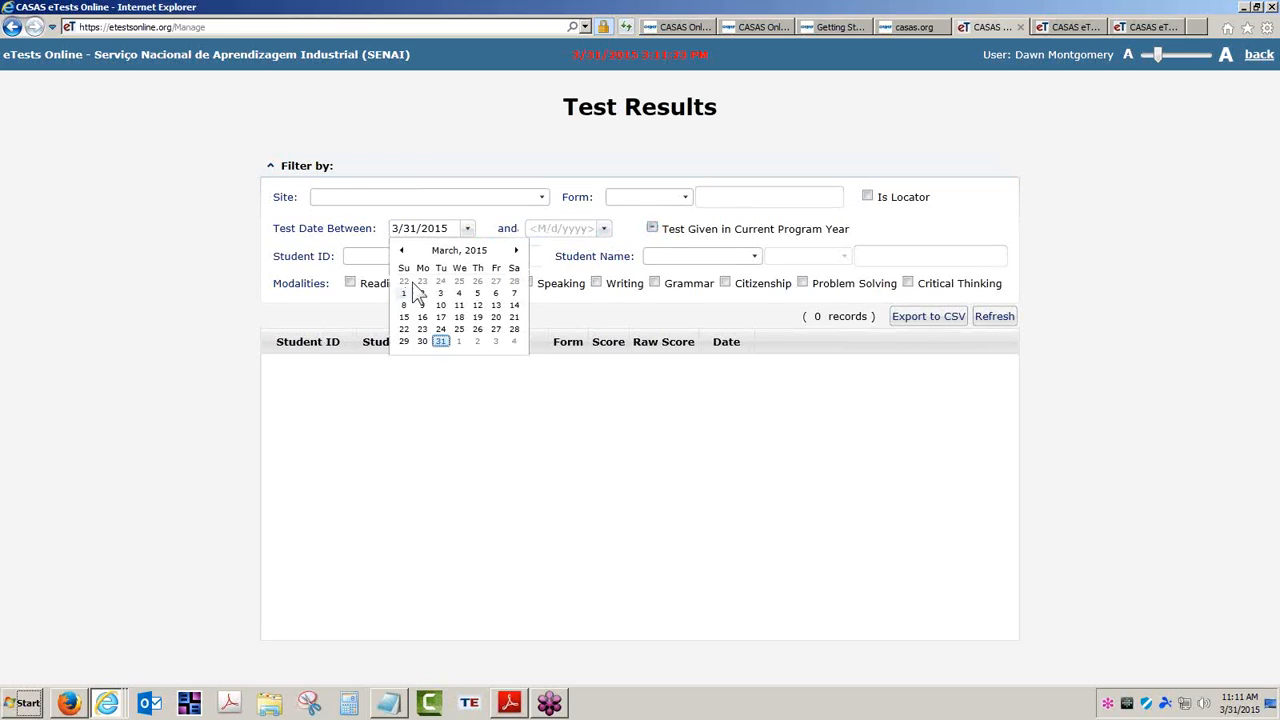
pyautogui.click(461, 252)
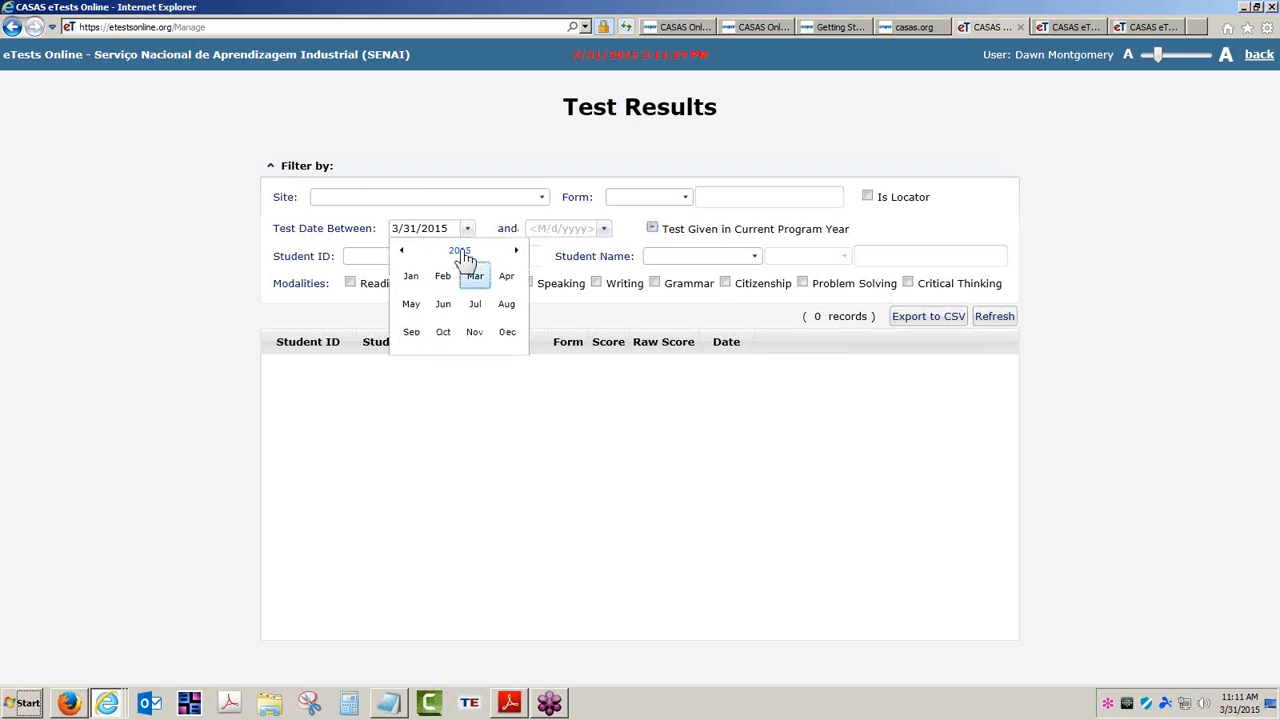
pyautogui.click(401, 250)
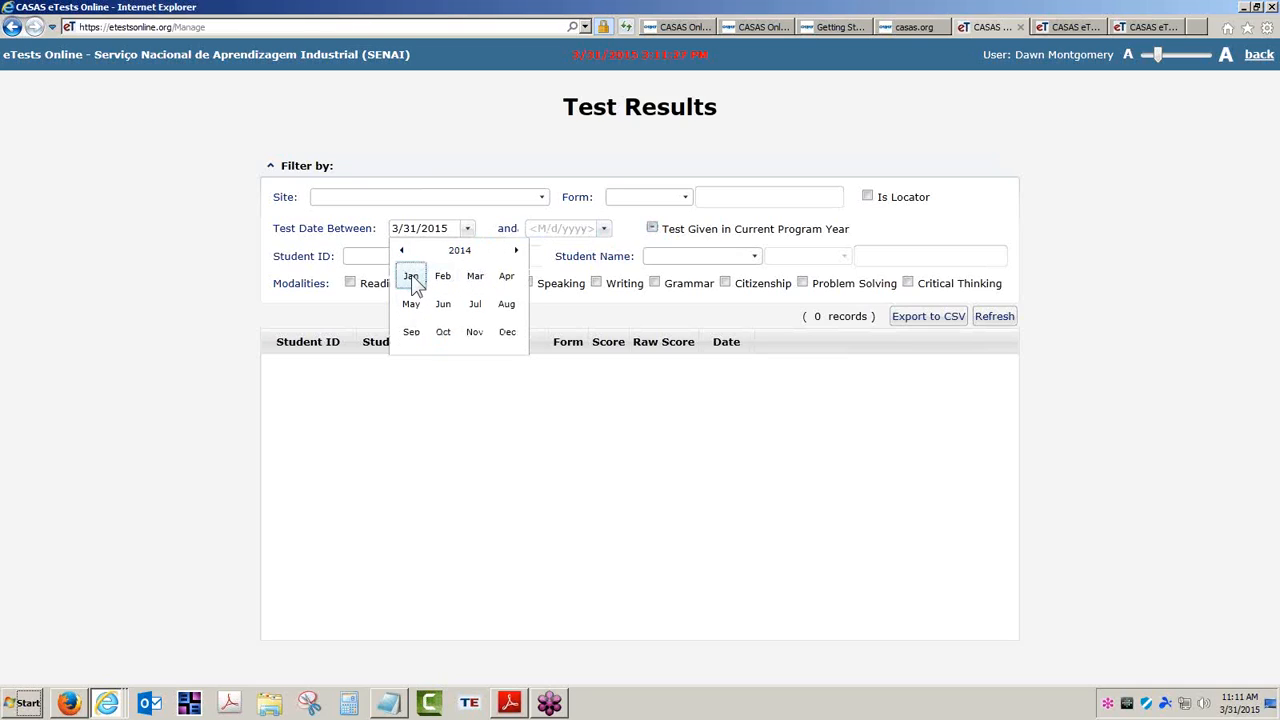
pyautogui.click(411, 279)
pyautogui.click(459, 281)
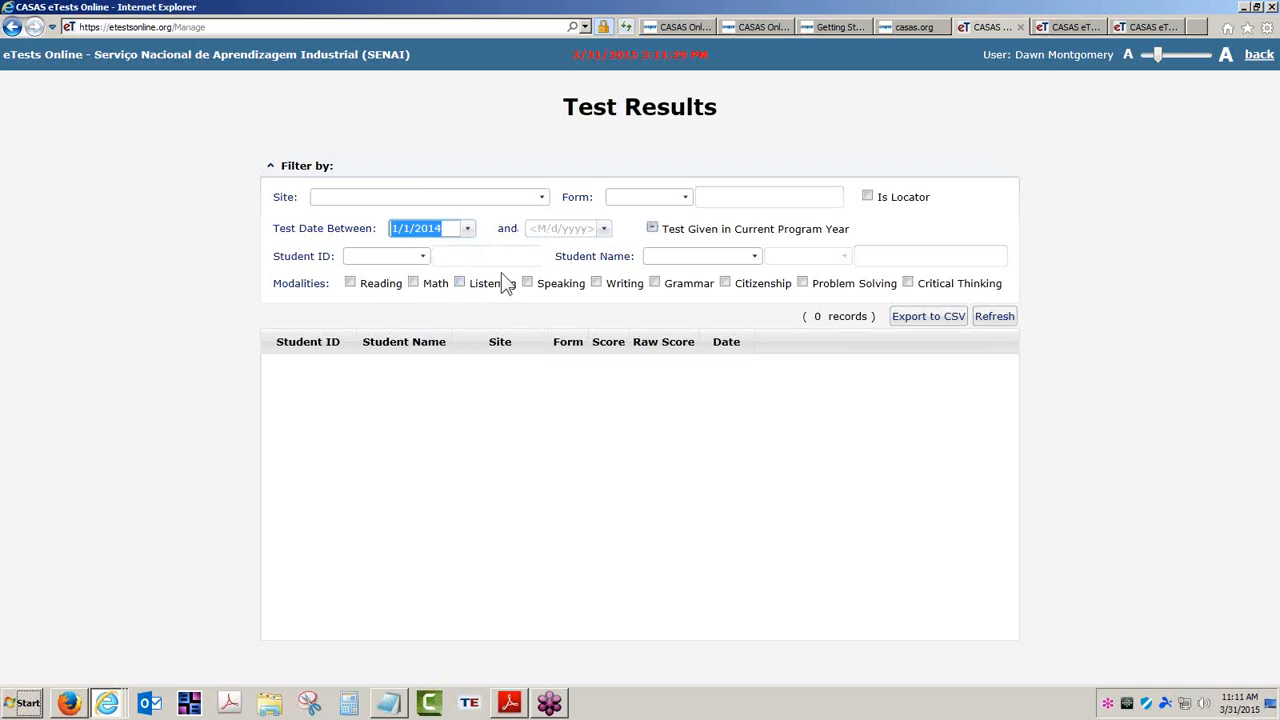
pyautogui.click(604, 229)
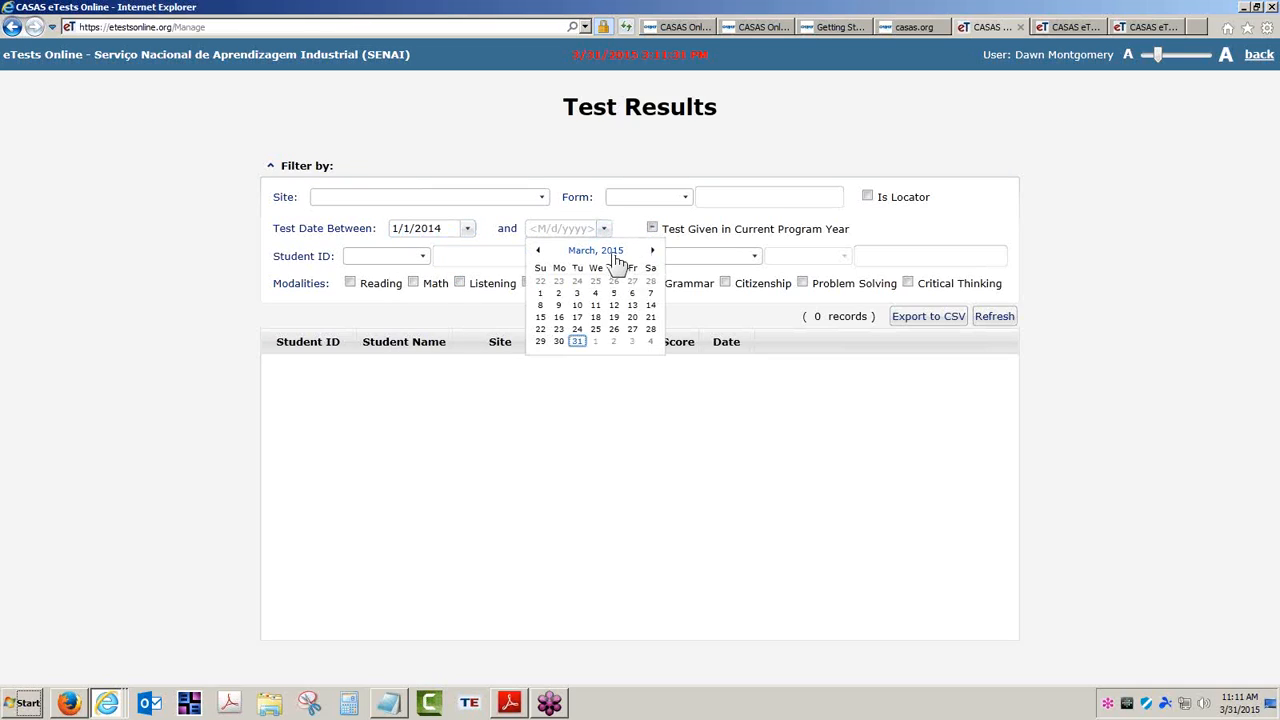
pyautogui.click(609, 253)
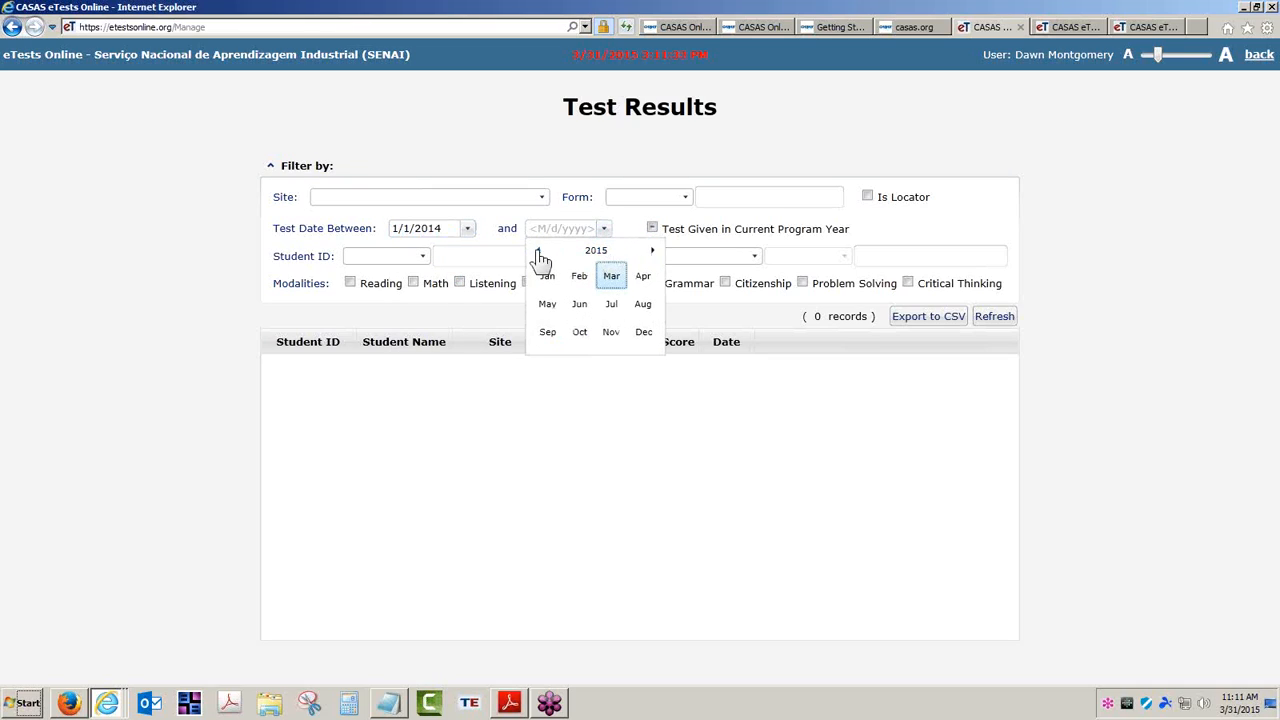
pyautogui.click(538, 250)
pyautogui.click(643, 333)
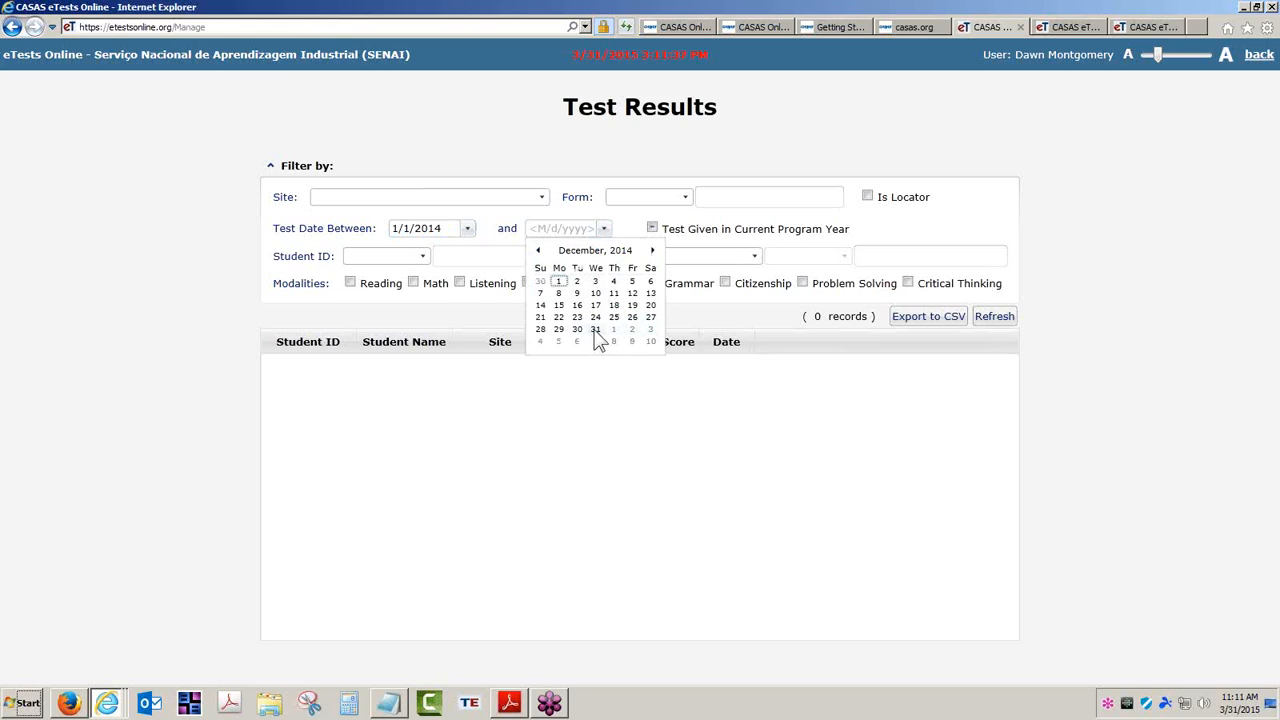
pyautogui.click(595, 330)
pyautogui.click(622, 236)
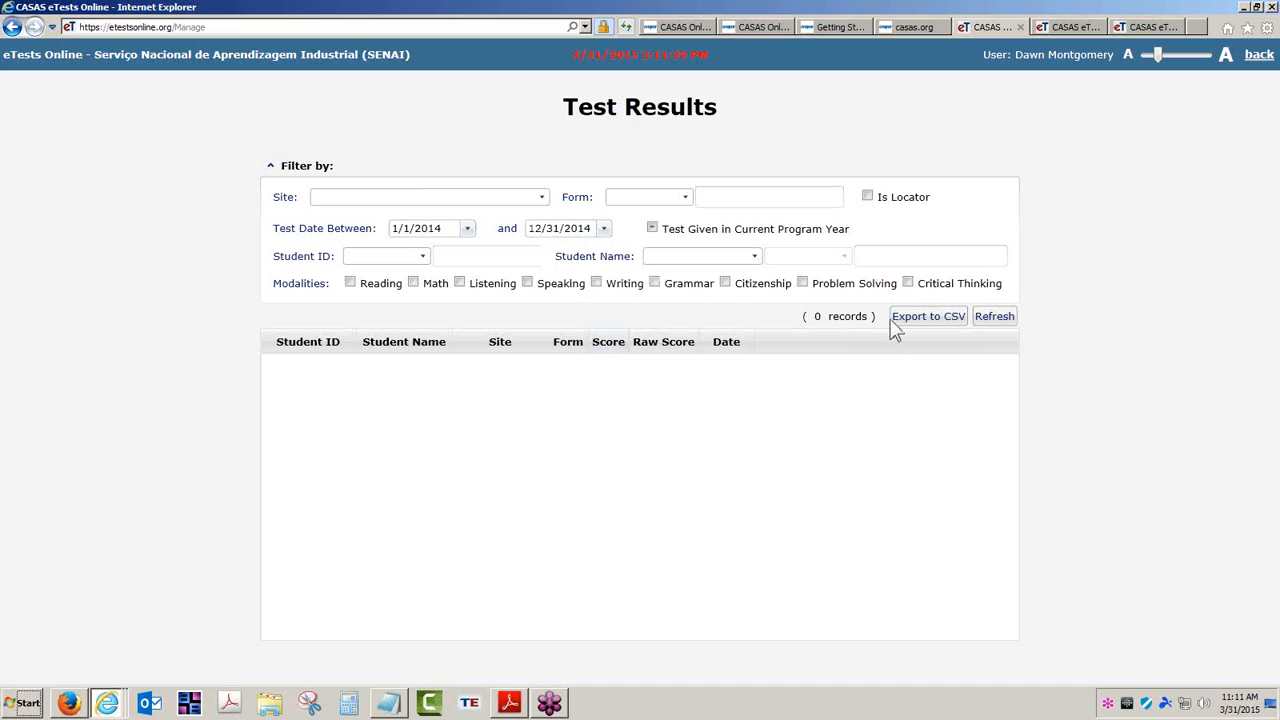
# Load the 2014 test results (9716 records) and glance at the SENAI site list
pyautogui.click(994, 318)
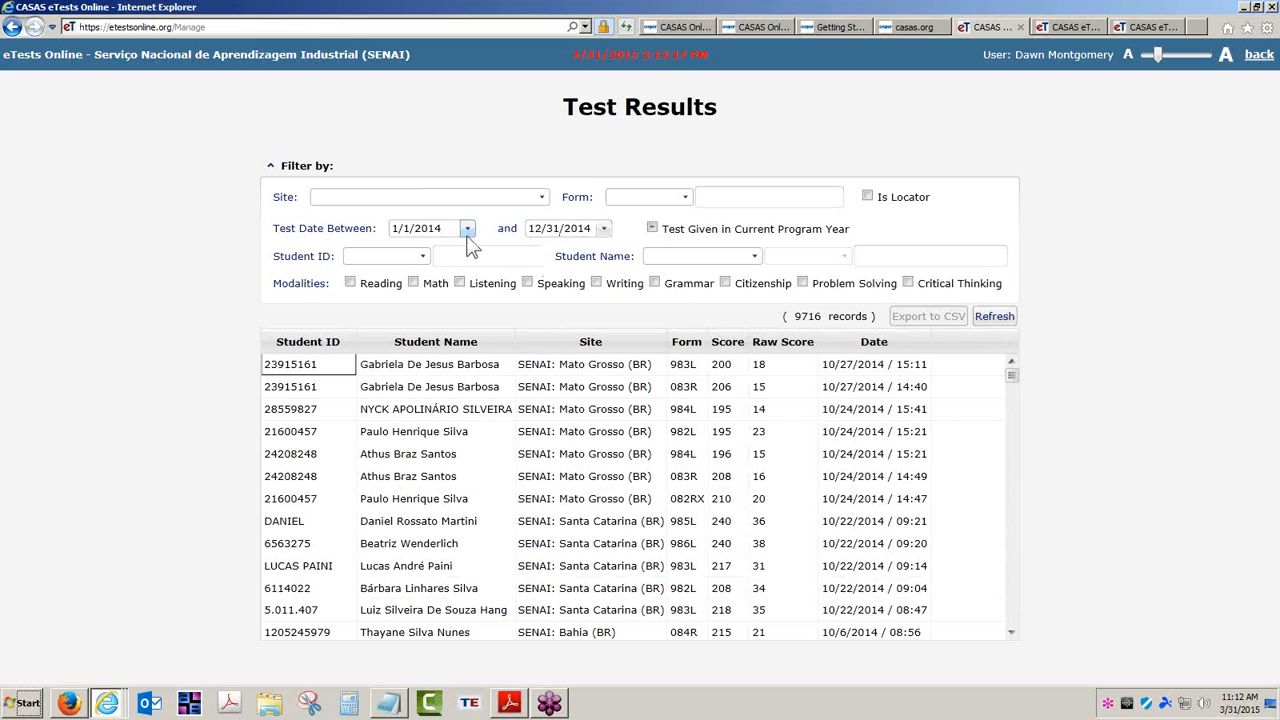
pyautogui.click(541, 199)
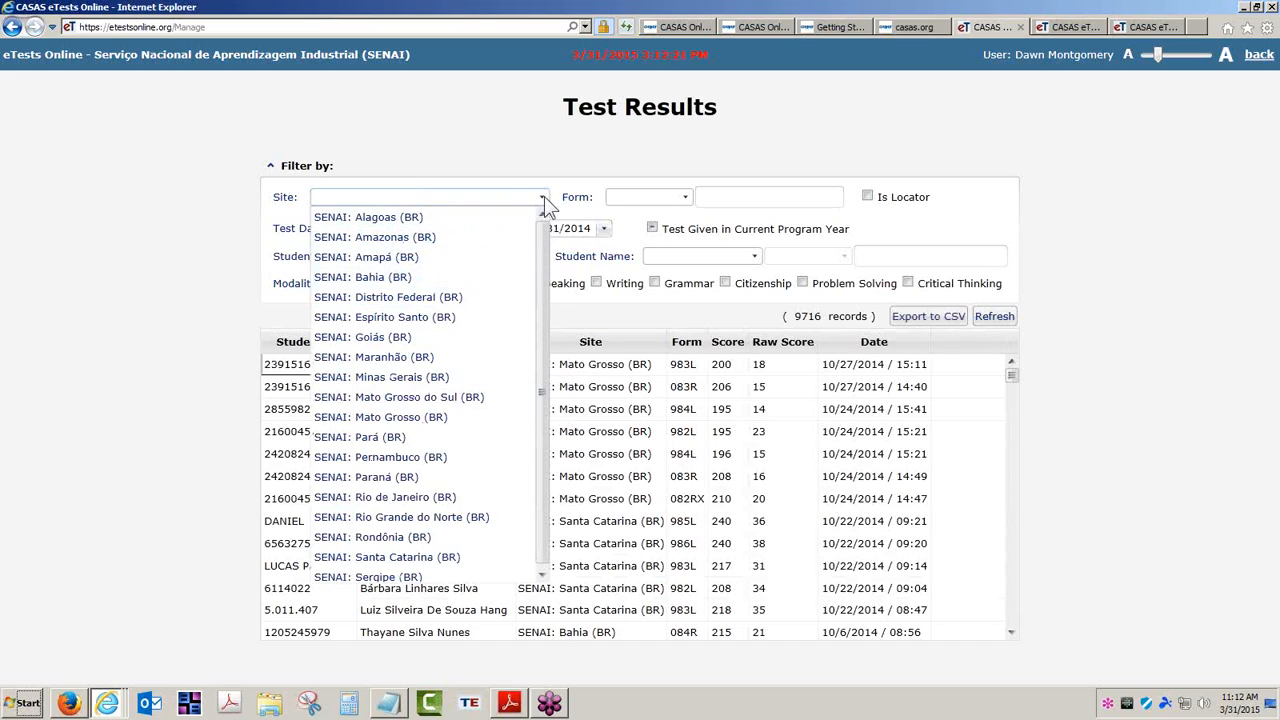
pyautogui.click(544, 196)
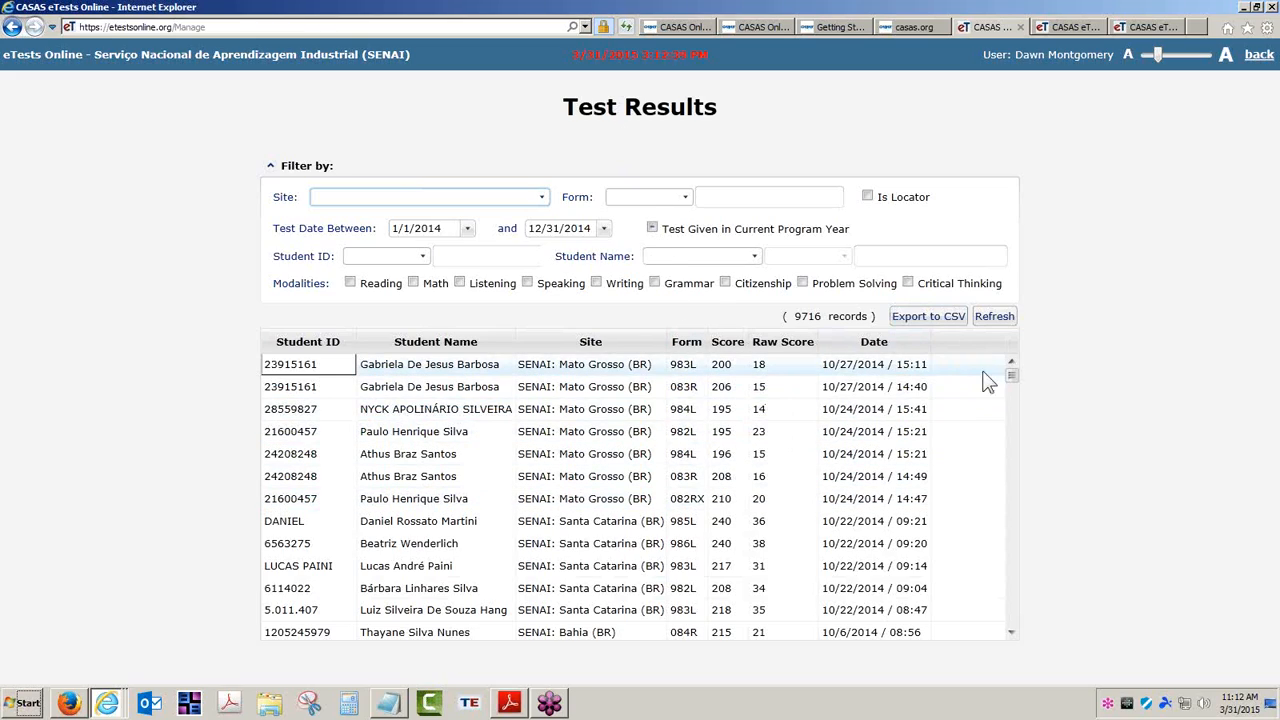
# Collapse the filter panel and go back to Application Management
pyautogui.moveTo(1012, 377)
pyautogui.mouseDown()
pyautogui.moveTo(1013, 412)
pyautogui.moveTo(1032, 363)
pyautogui.mouseUp()
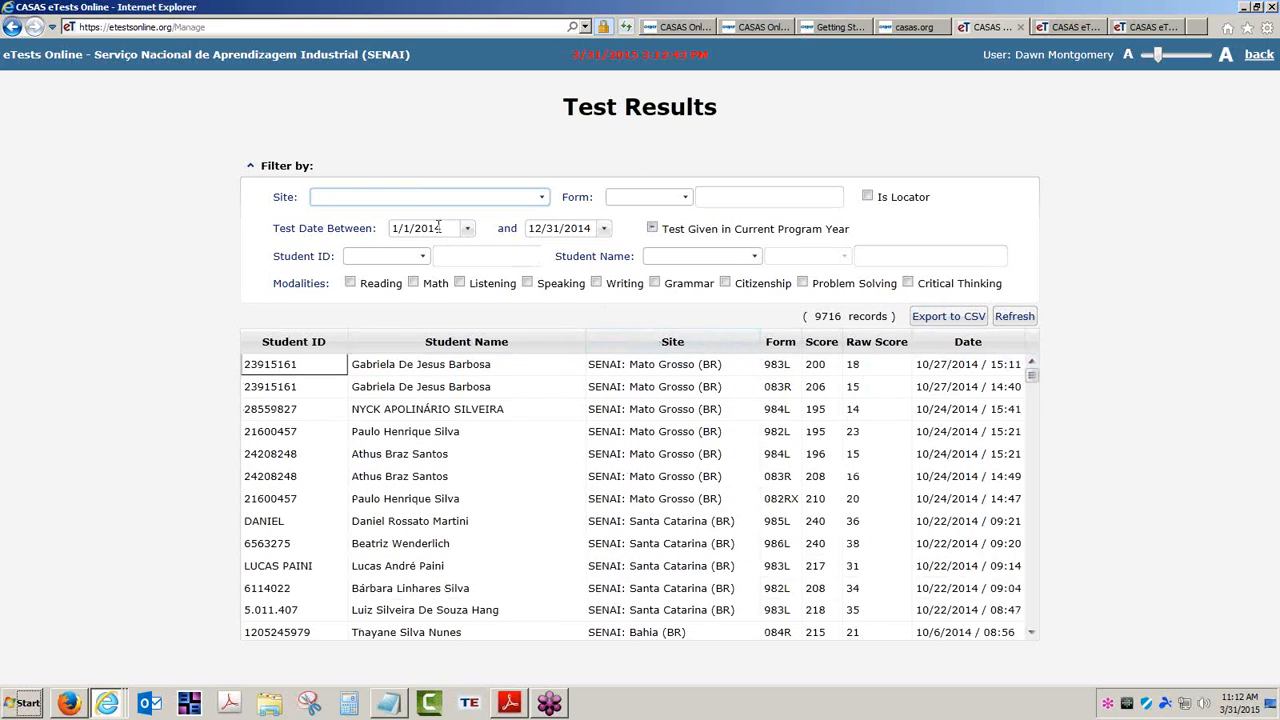
pyautogui.click(251, 166)
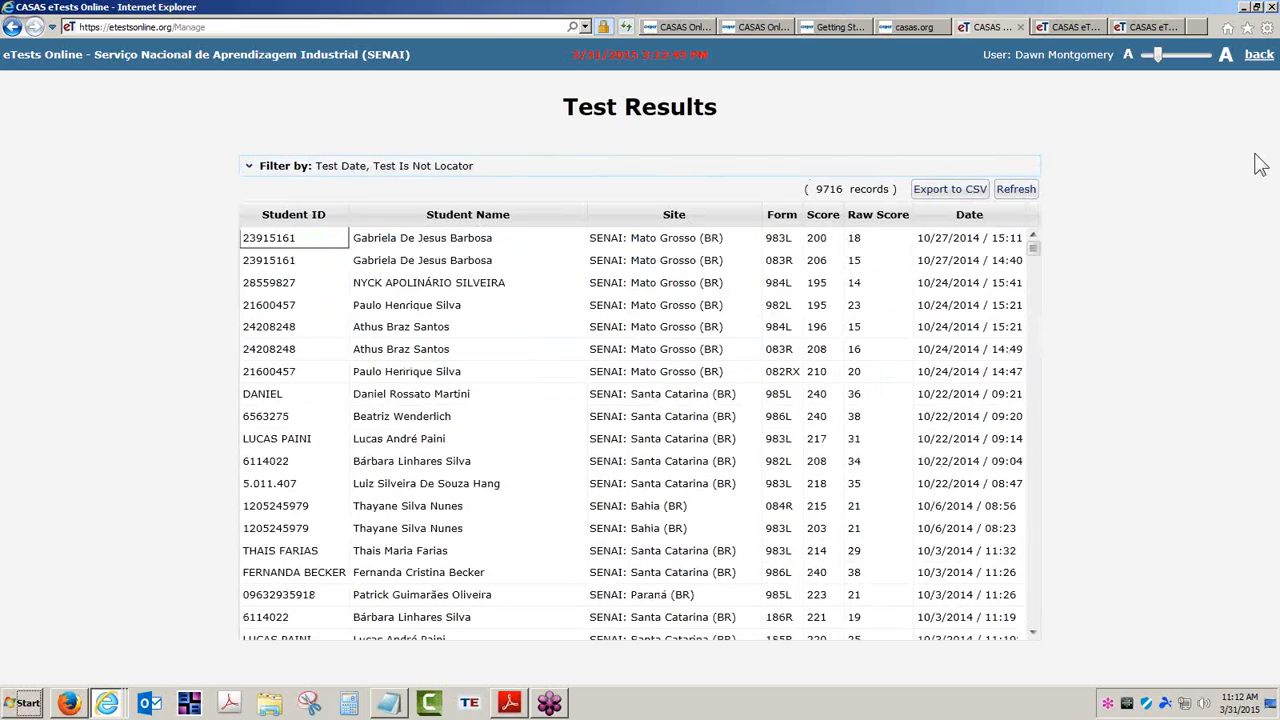
pyautogui.click(1258, 57)
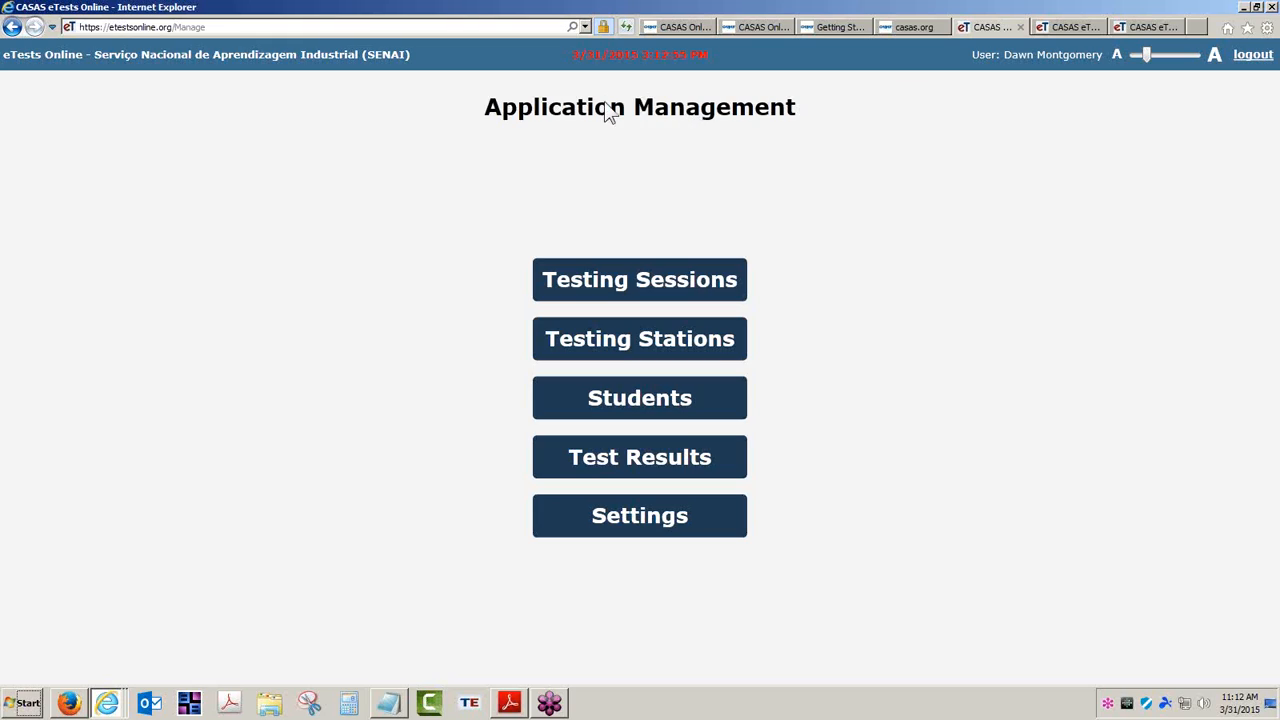
# Log out of application management, return to the eTests Online main page, and show the desktop
pyautogui.click(1252, 55)
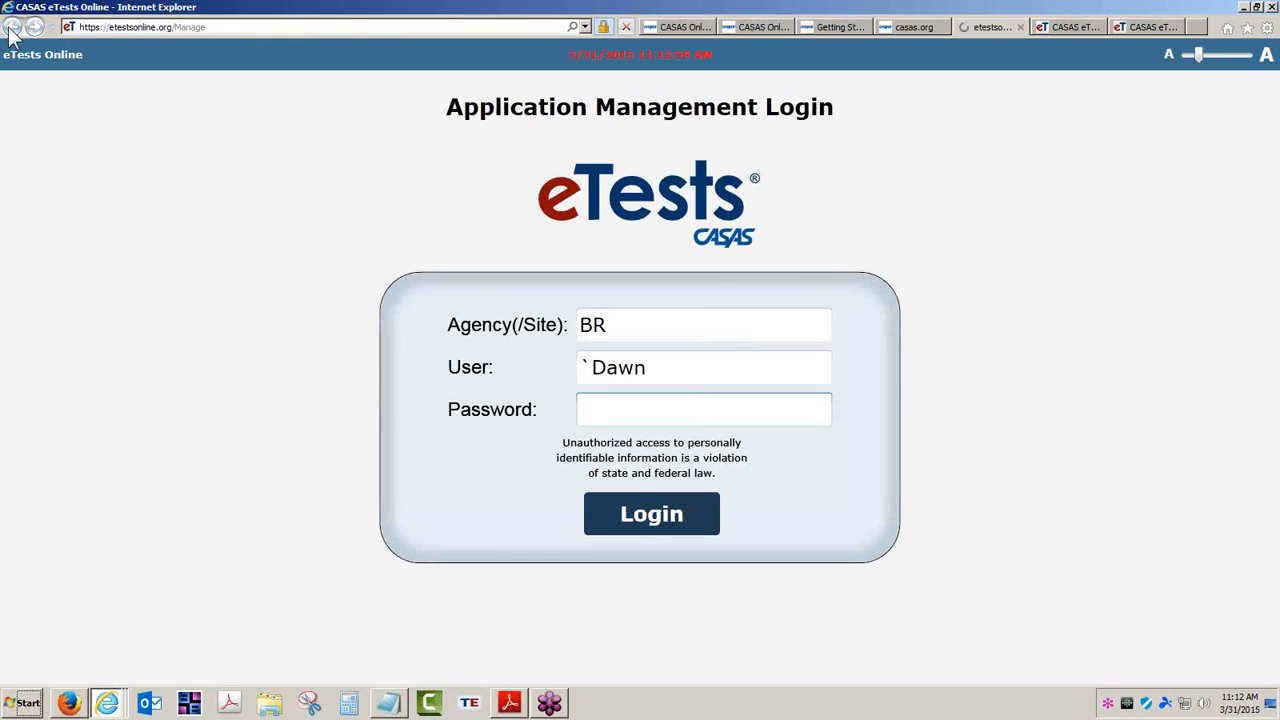
pyautogui.click(13, 28)
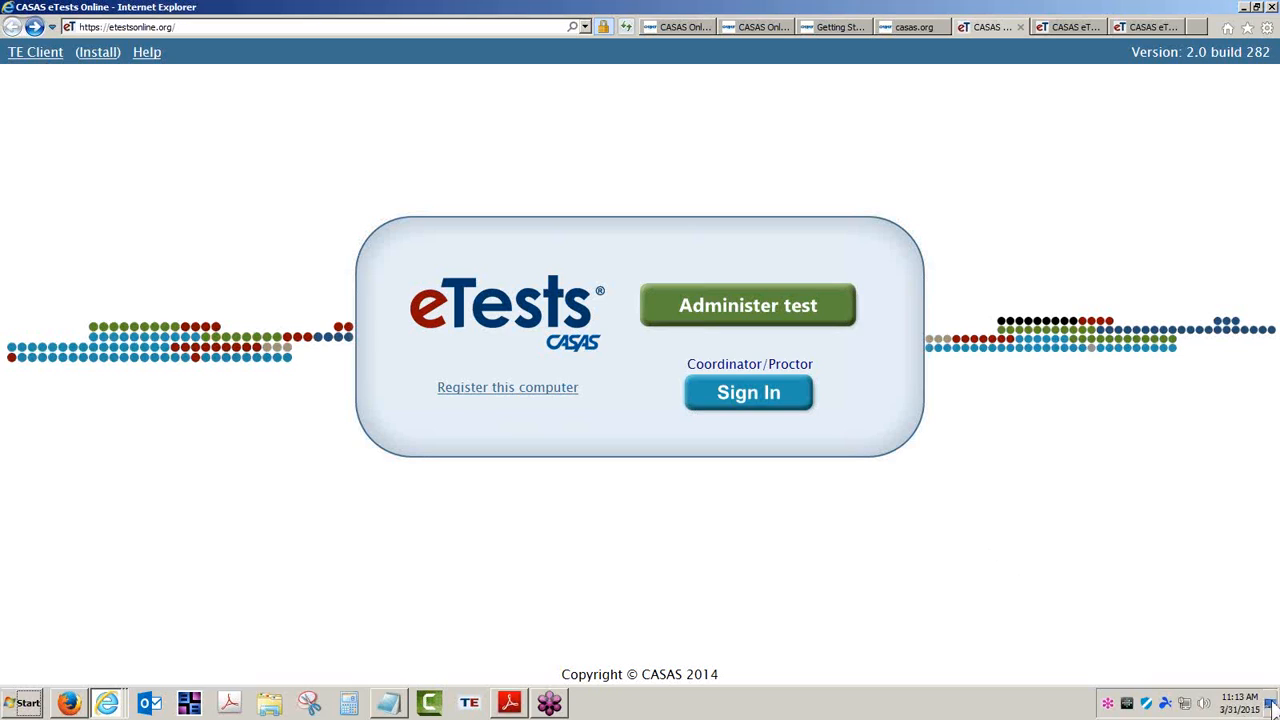
pyautogui.click(1274, 710)
pyautogui.click(641, 297)
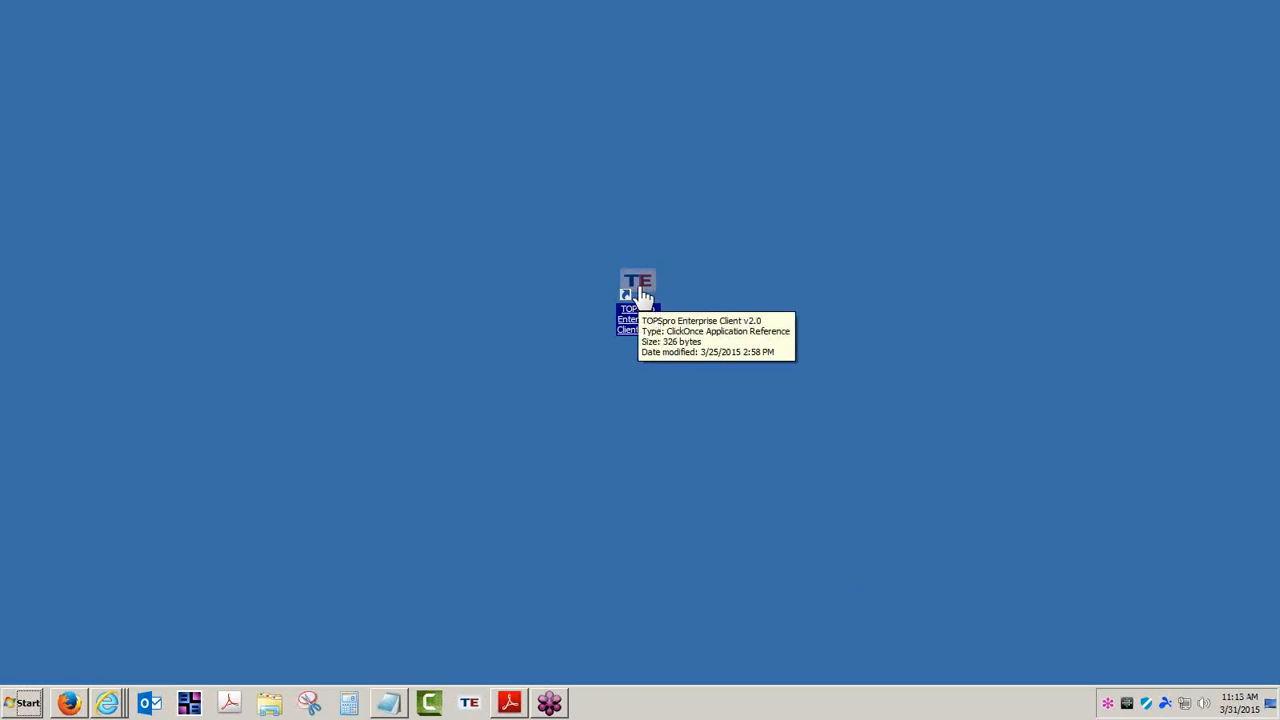
# Switch through the open browser windows, then launch TOPSpro Enterprise from the taskbar
pyautogui.click(107, 703)
pyautogui.click(147, 647)
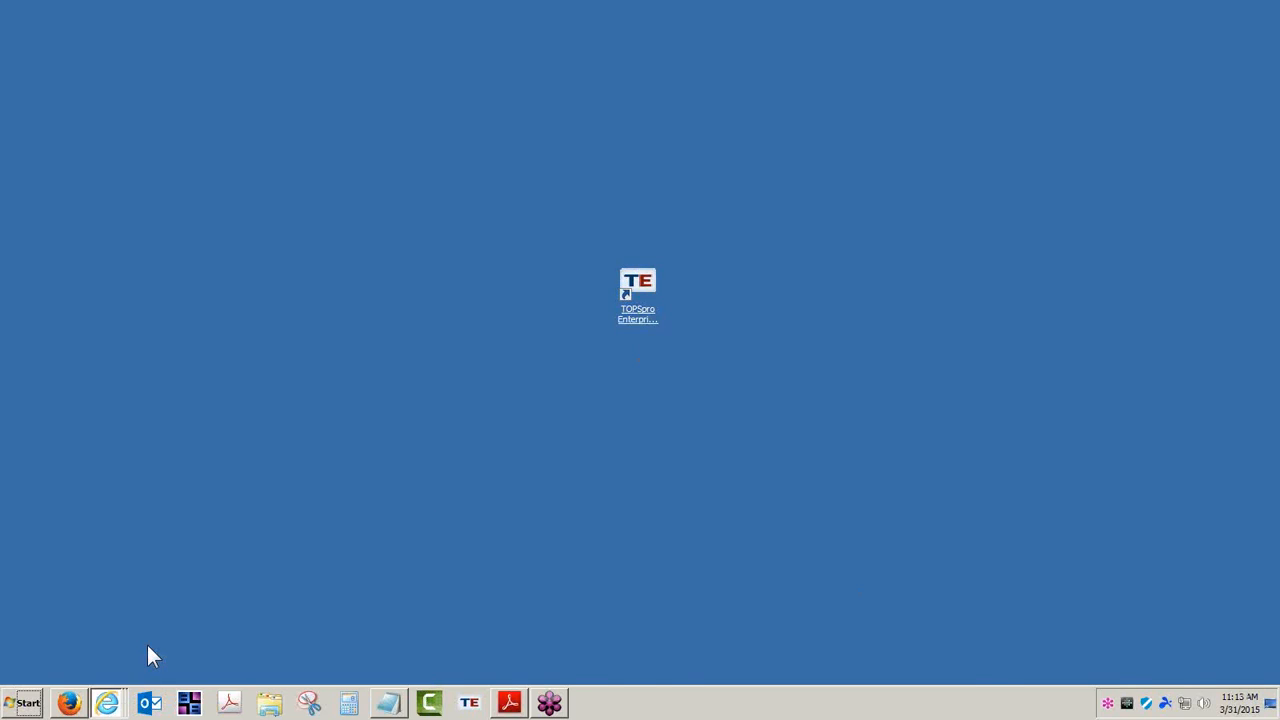
pyautogui.click(118, 702)
pyautogui.click(127, 628)
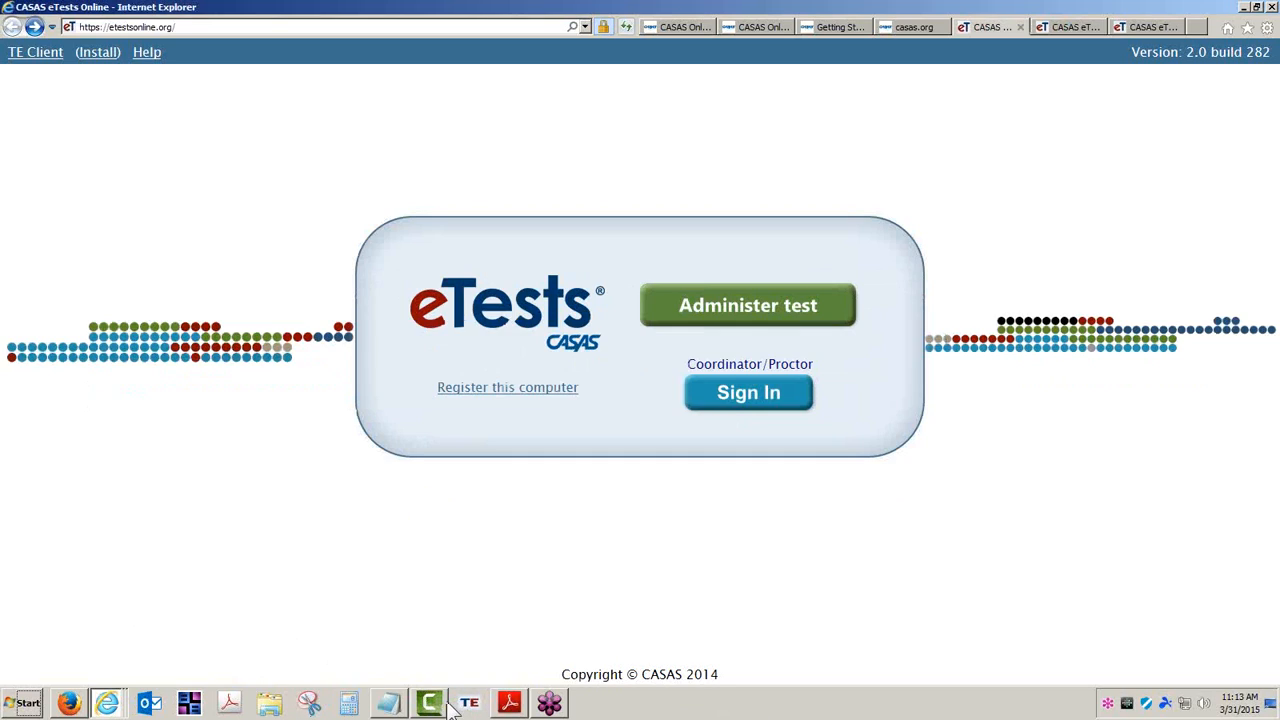
pyautogui.click(470, 704)
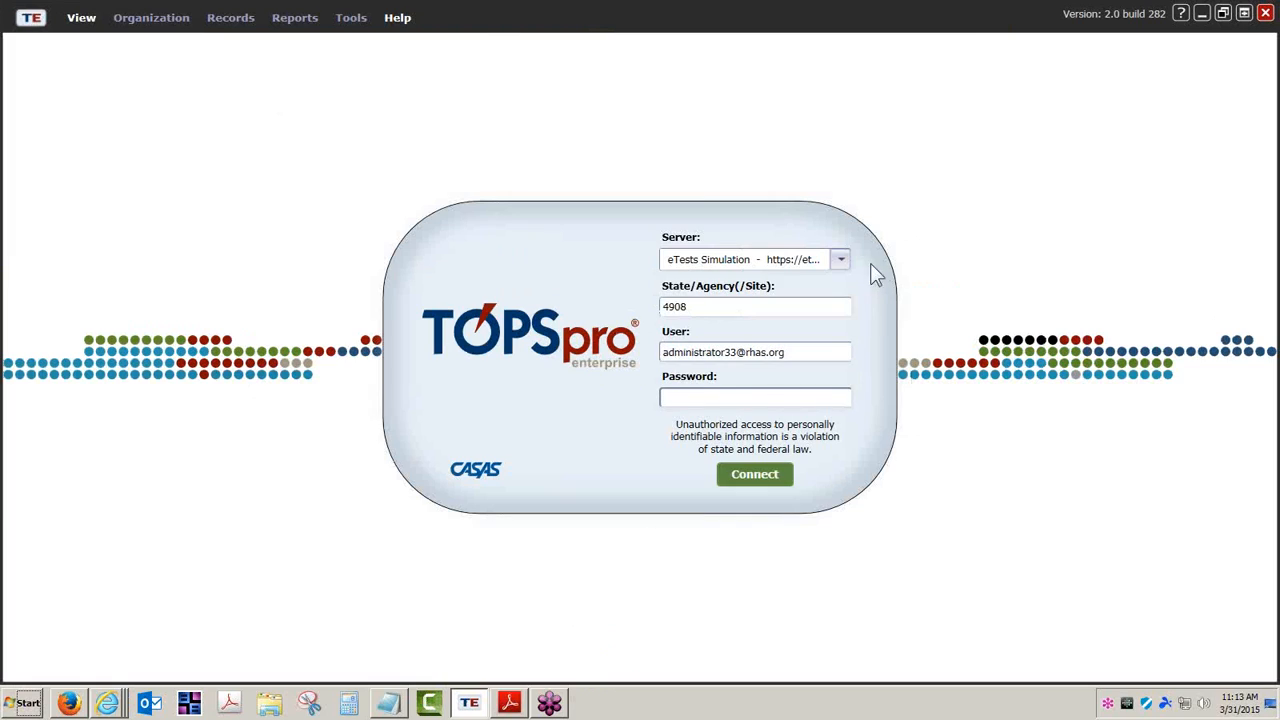
# Log in to the eTests Online server with agency BR and the account password
pyautogui.click(841, 260)
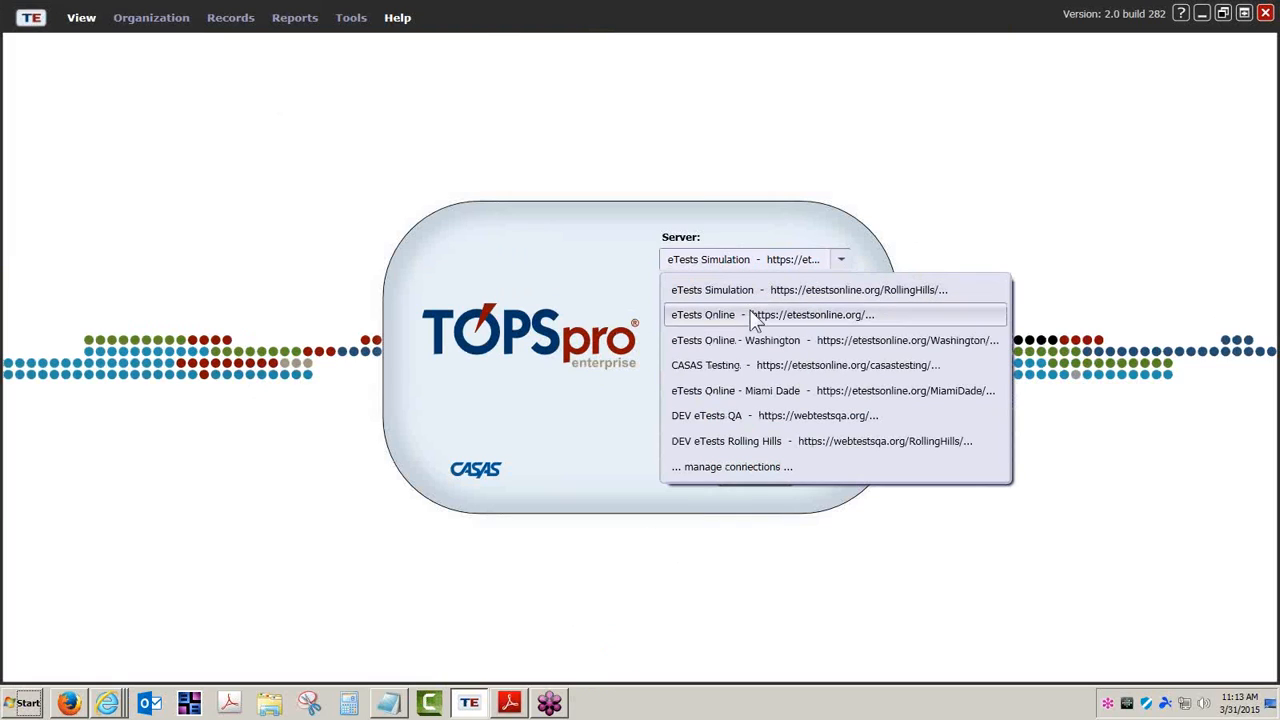
pyautogui.click(773, 316)
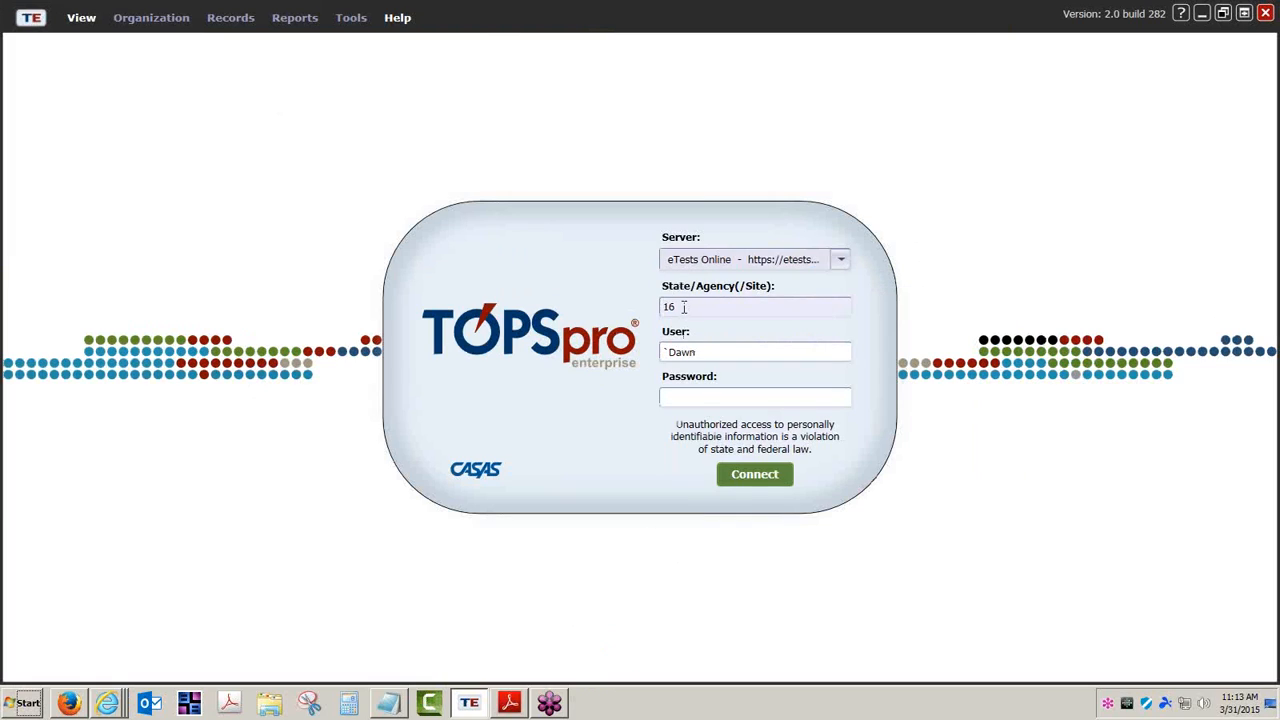
pyautogui.write('BR')
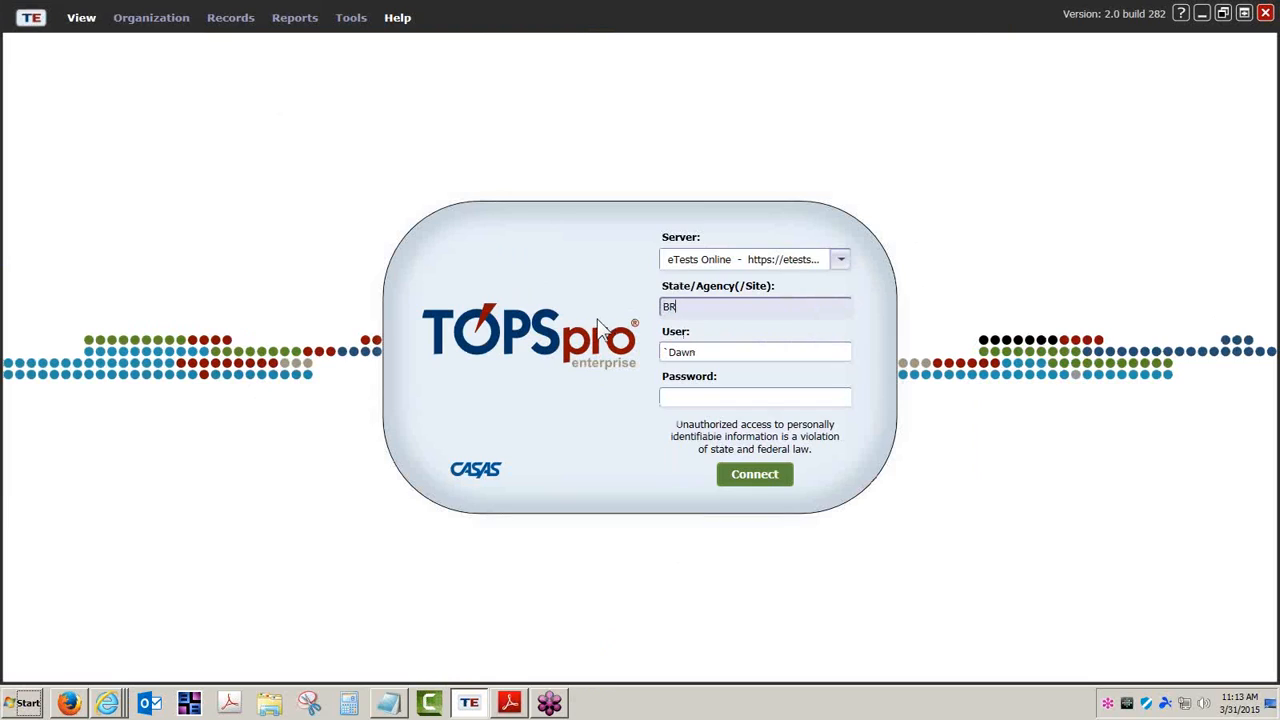
pyautogui.click(697, 396)
pyautogui.write('*********')
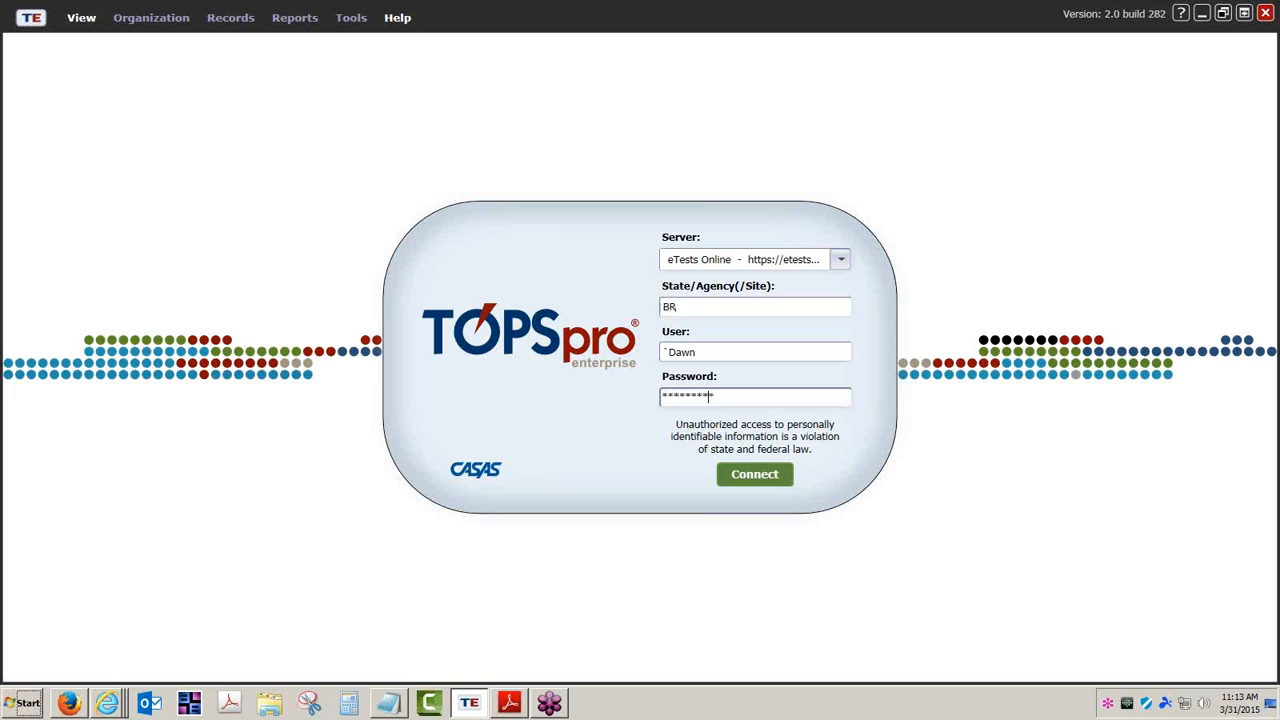
pyautogui.press('Return')
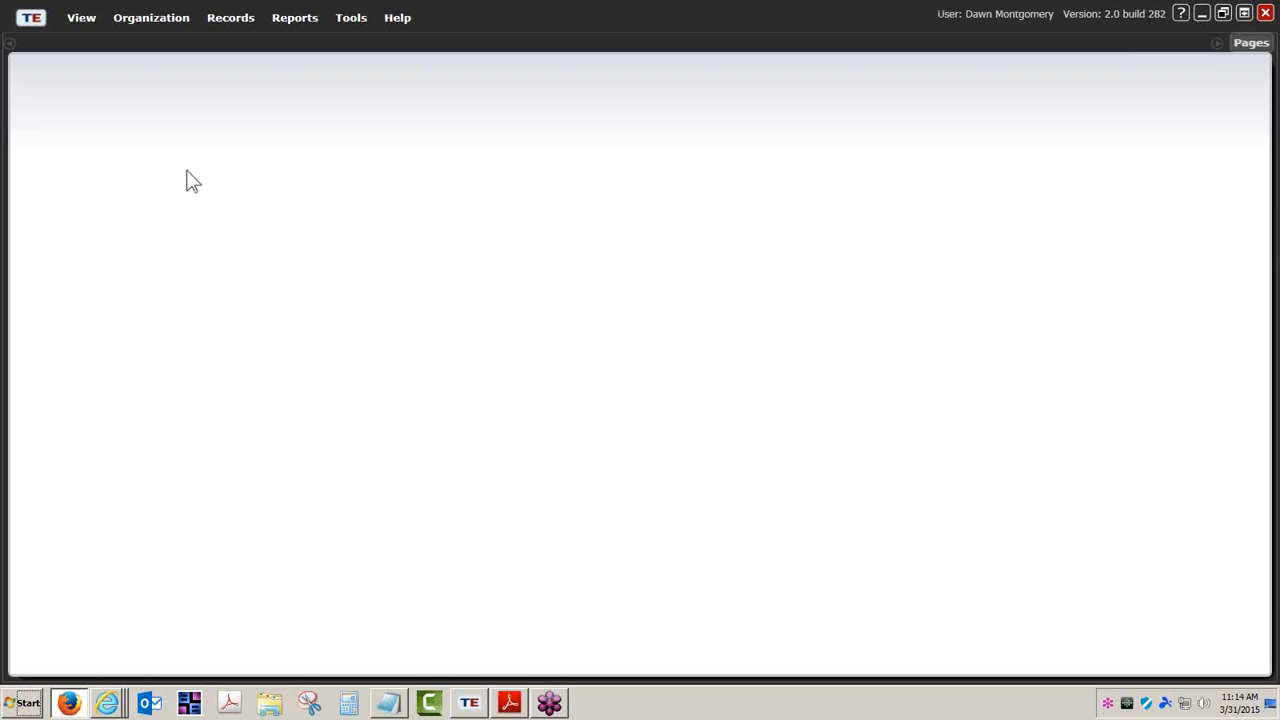
# Open Organization > Test Administrations to list SENAI's five WTU records
pyautogui.click(155, 21)
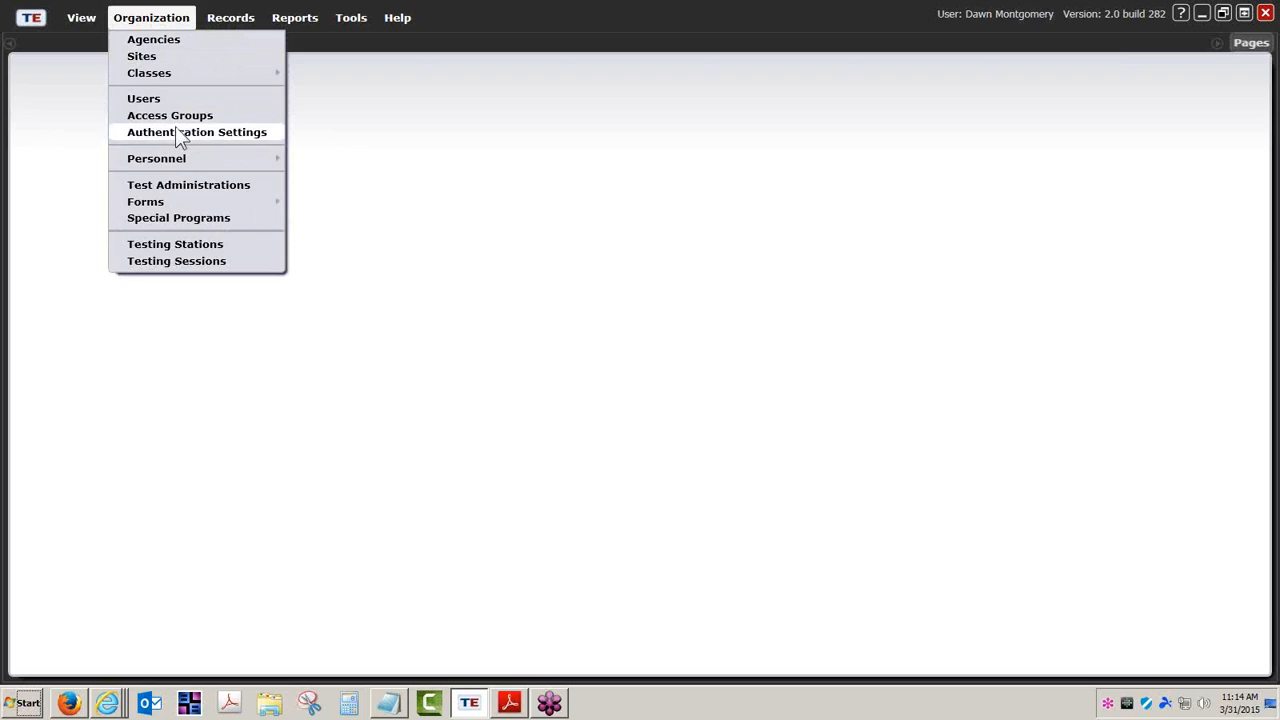
pyautogui.click(204, 194)
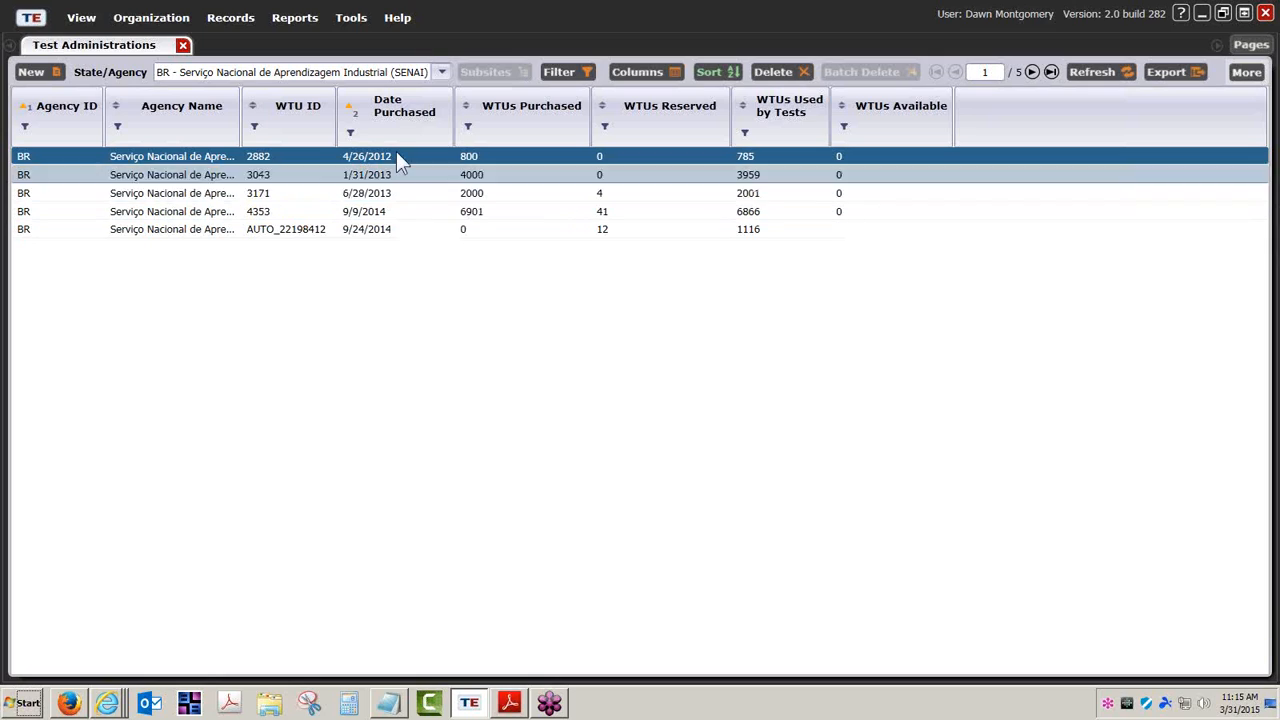
# Widen the Agency Name column, then start and cancel a CSV export
pyautogui.moveTo(239, 122); pyautogui.dragTo(372, 126)
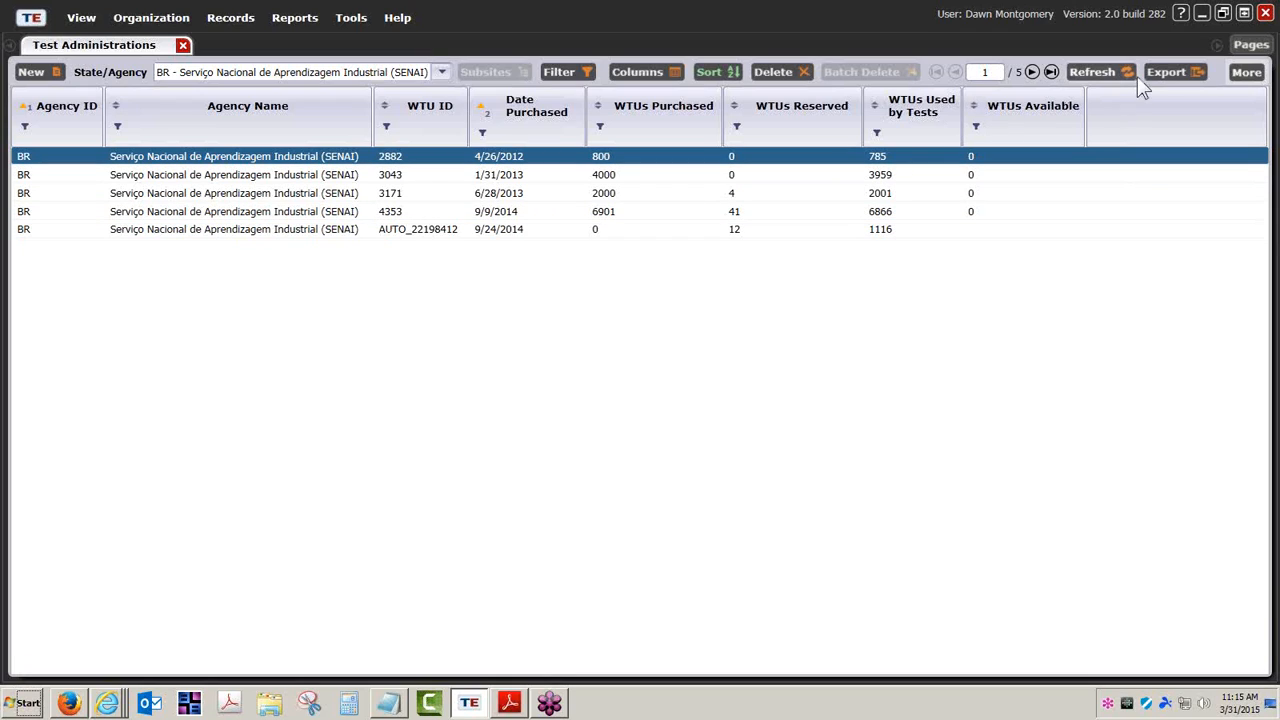
pyautogui.click(1166, 72)
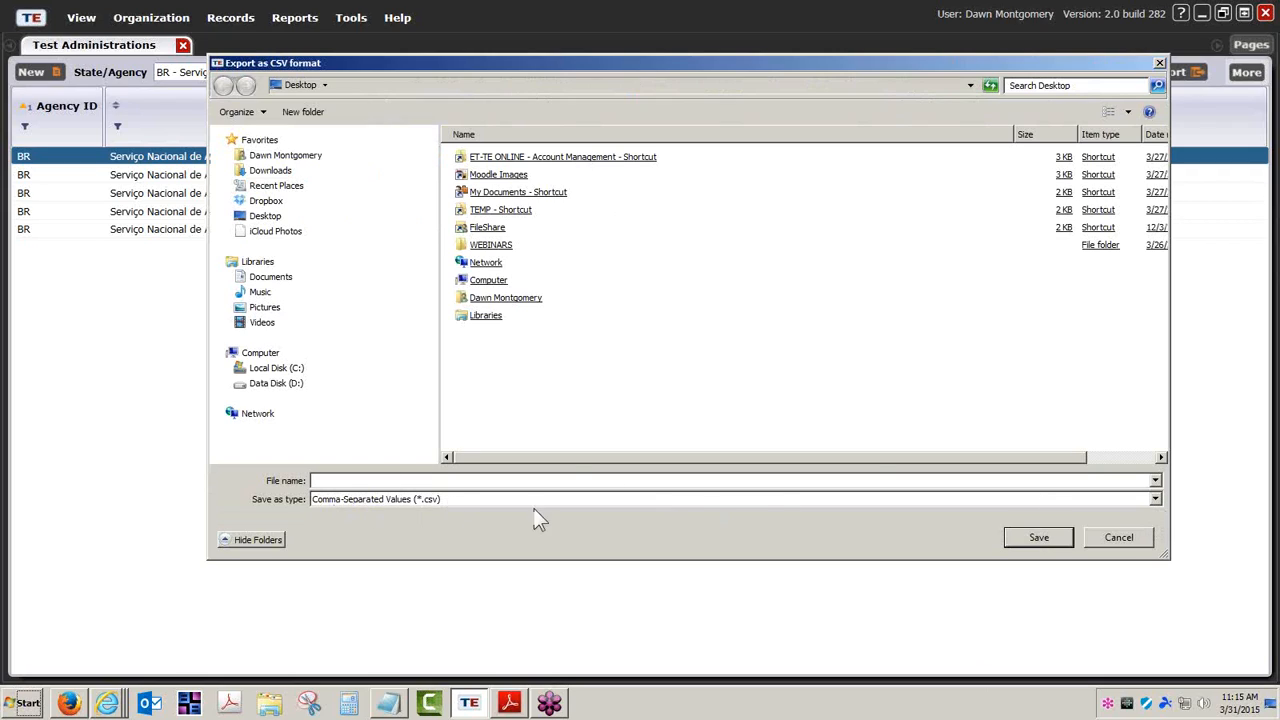
pyautogui.click(1133, 540)
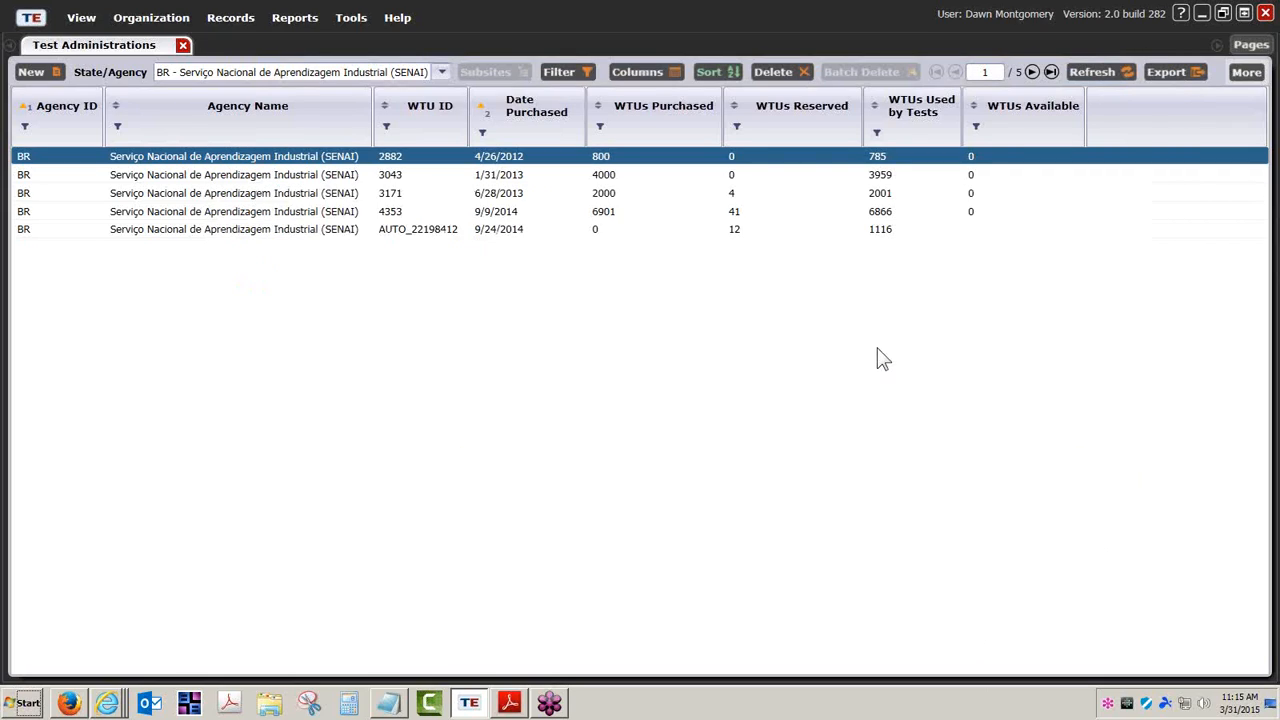
# Try a WTUs Purchased filter and date sort, restoring ascending purchase-date order
pyautogui.click(599, 127)
pyautogui.click(712, 125)
pyautogui.click(482, 108)
pyautogui.click(482, 108)
pyautogui.click(1246, 74)
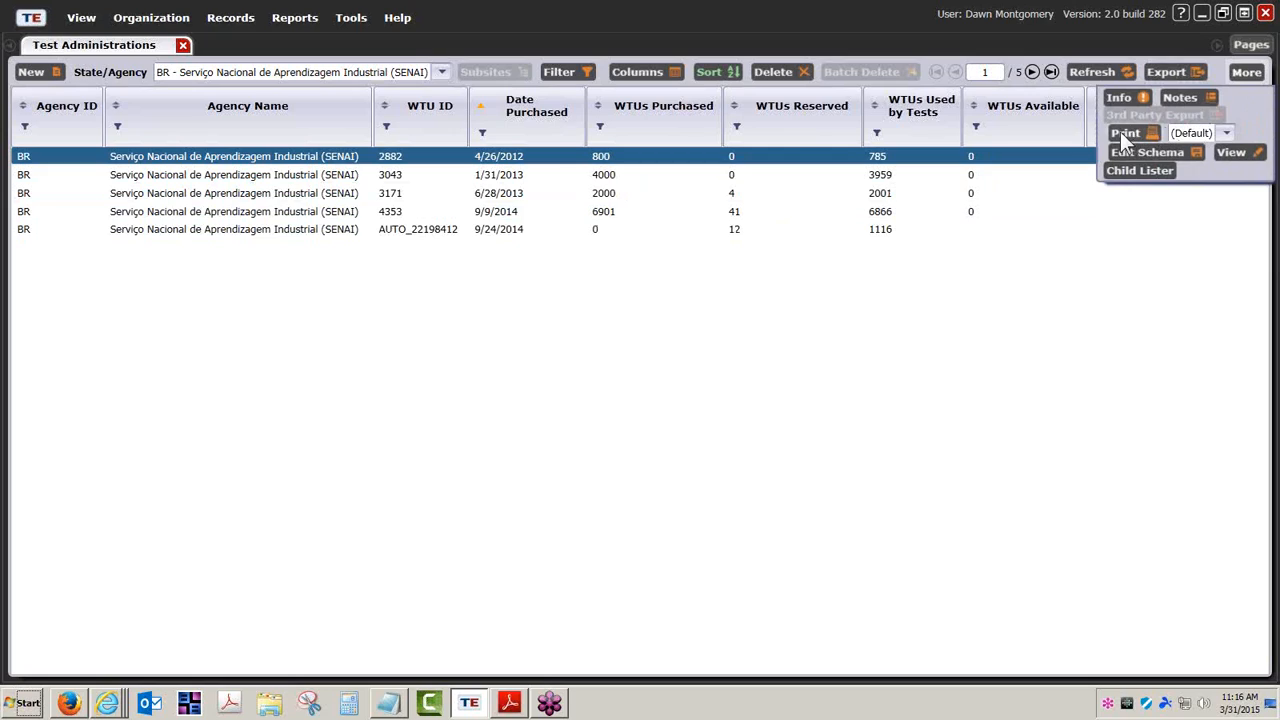
# Preview a printable report of all columns titled 'WTU Purchases'
pyautogui.click(1122, 133)
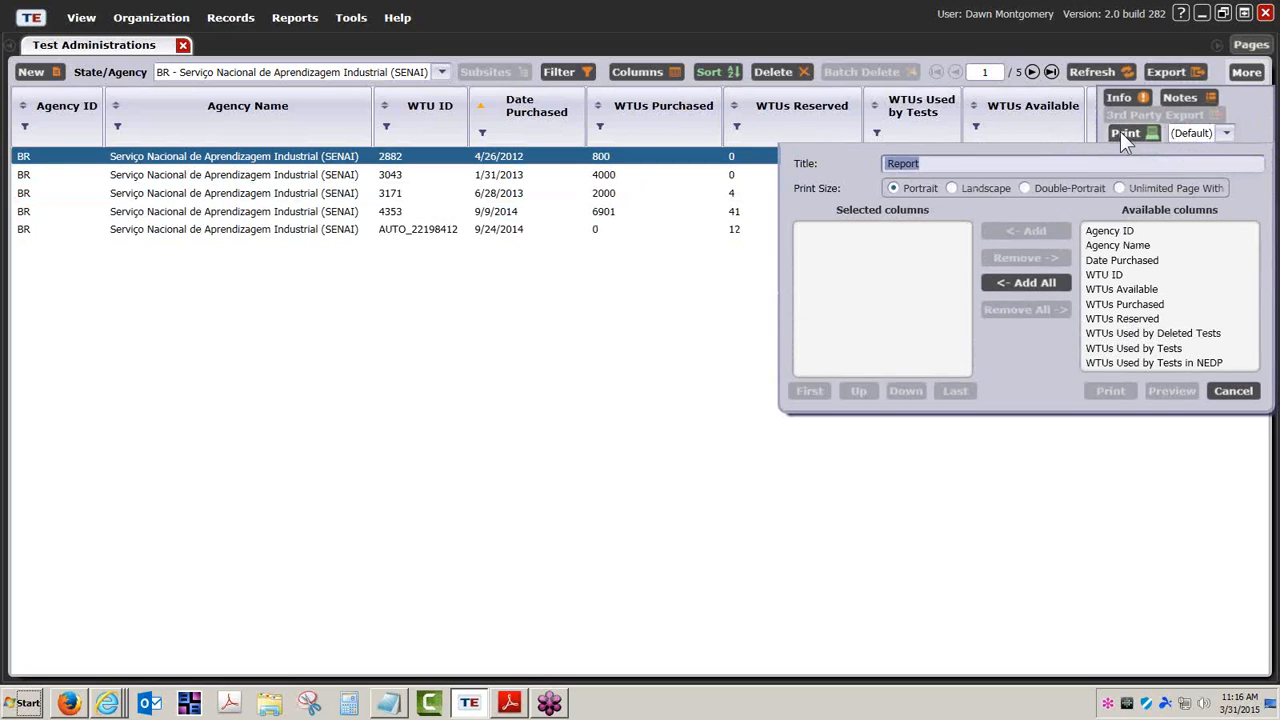
pyautogui.click(1037, 278)
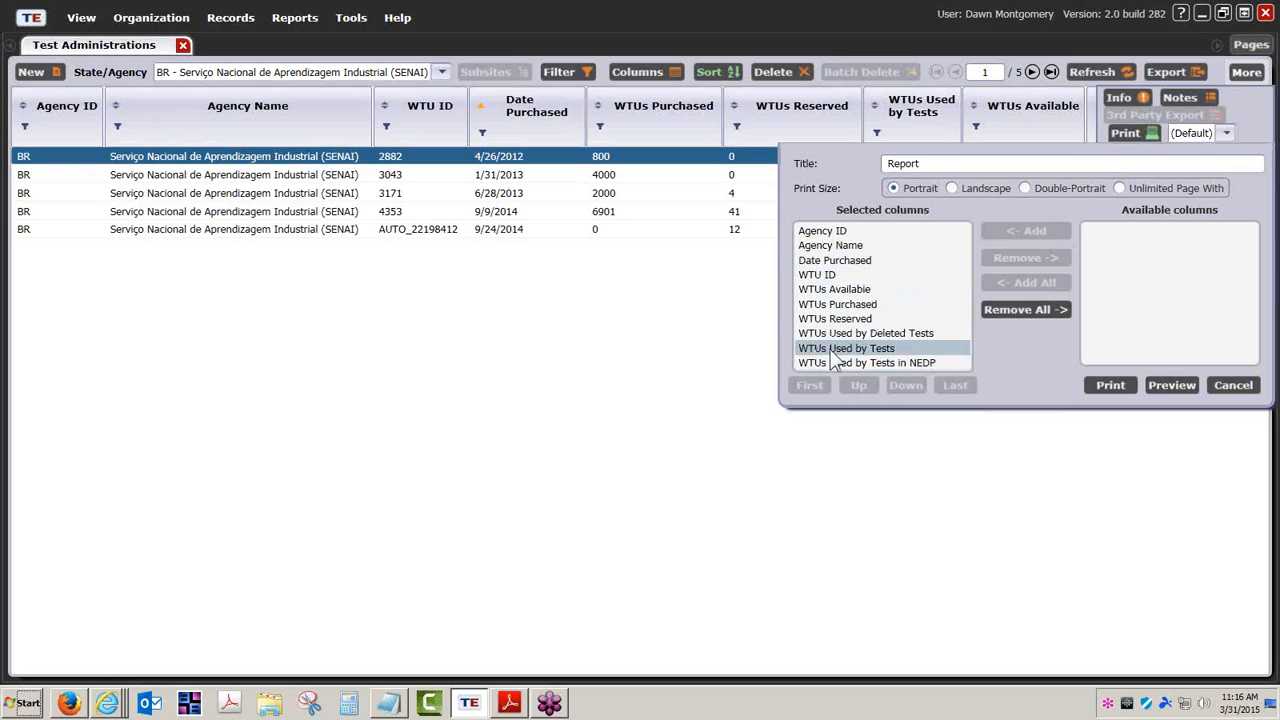
pyautogui.moveTo(945, 163); pyautogui.dragTo(878, 164)
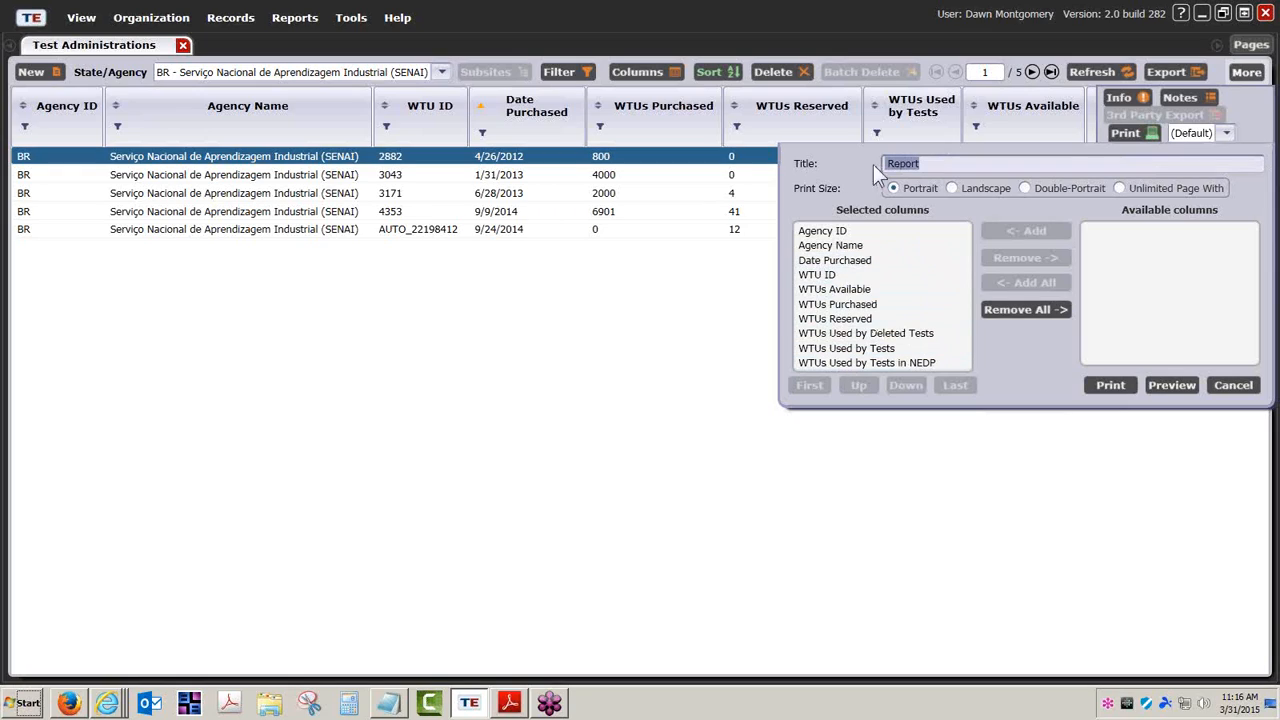
pyautogui.write('WTUs')
pyautogui.press('BackSpace')
pyautogui.write('Purchases')
pyautogui.click(1172, 385)
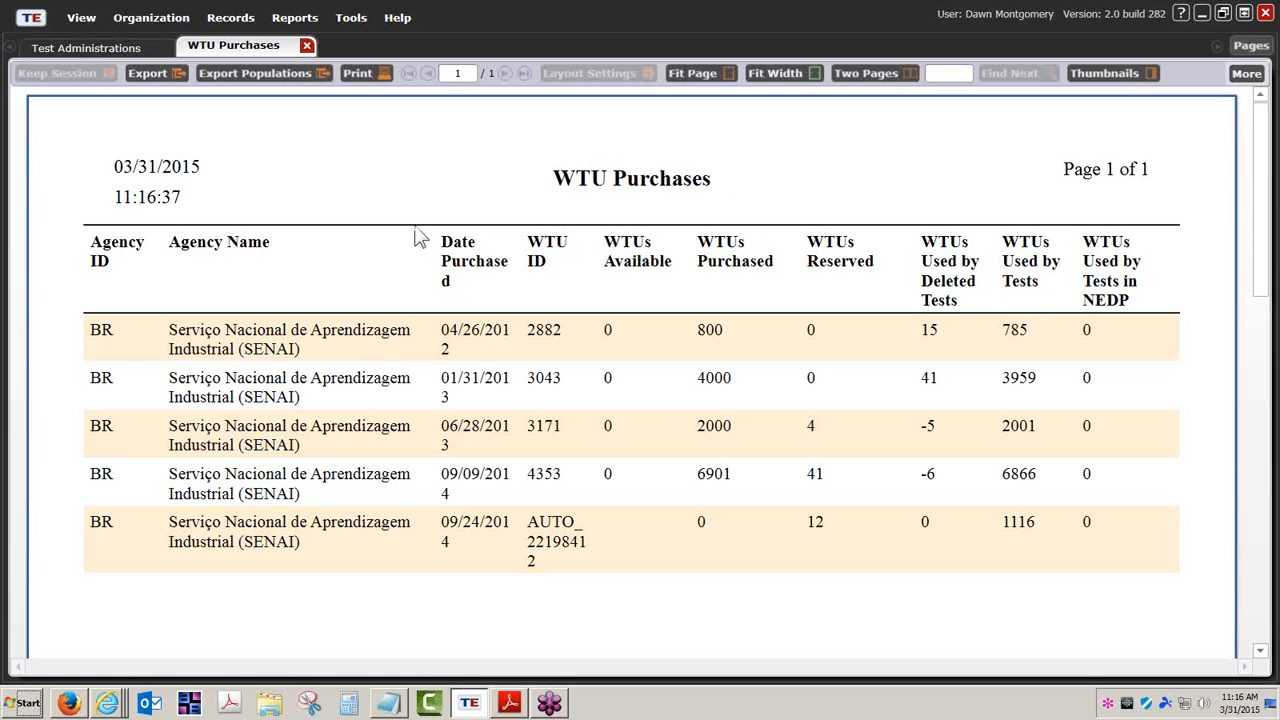
# Return to the grid and preview the WTU Purchases report again in landscape
pyautogui.click(140, 48)
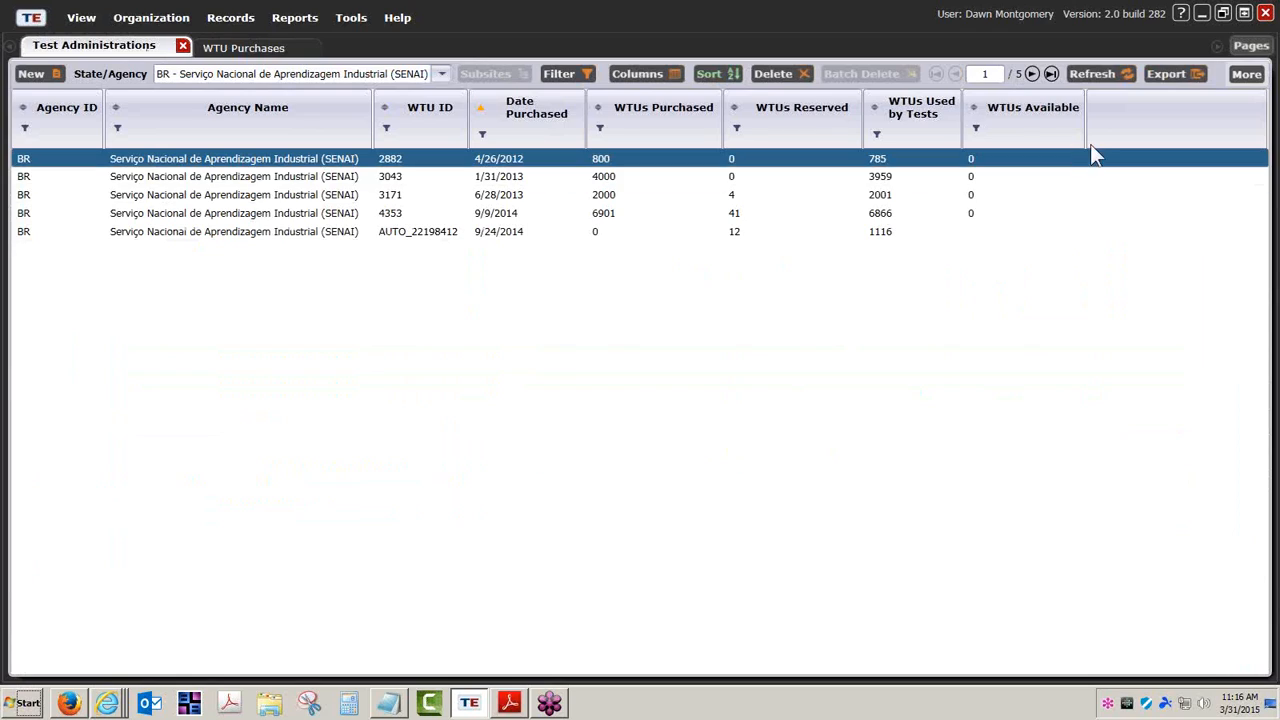
pyautogui.click(1245, 75)
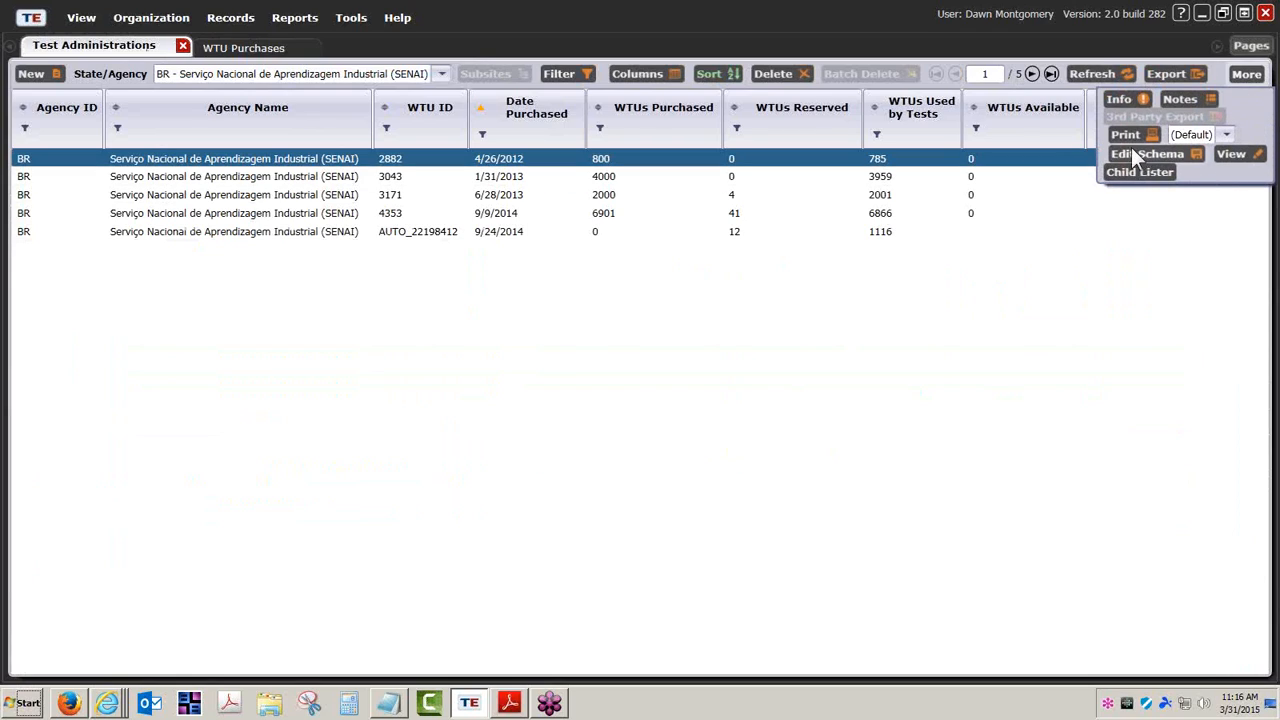
pyautogui.click(1129, 134)
pyautogui.click(953, 189)
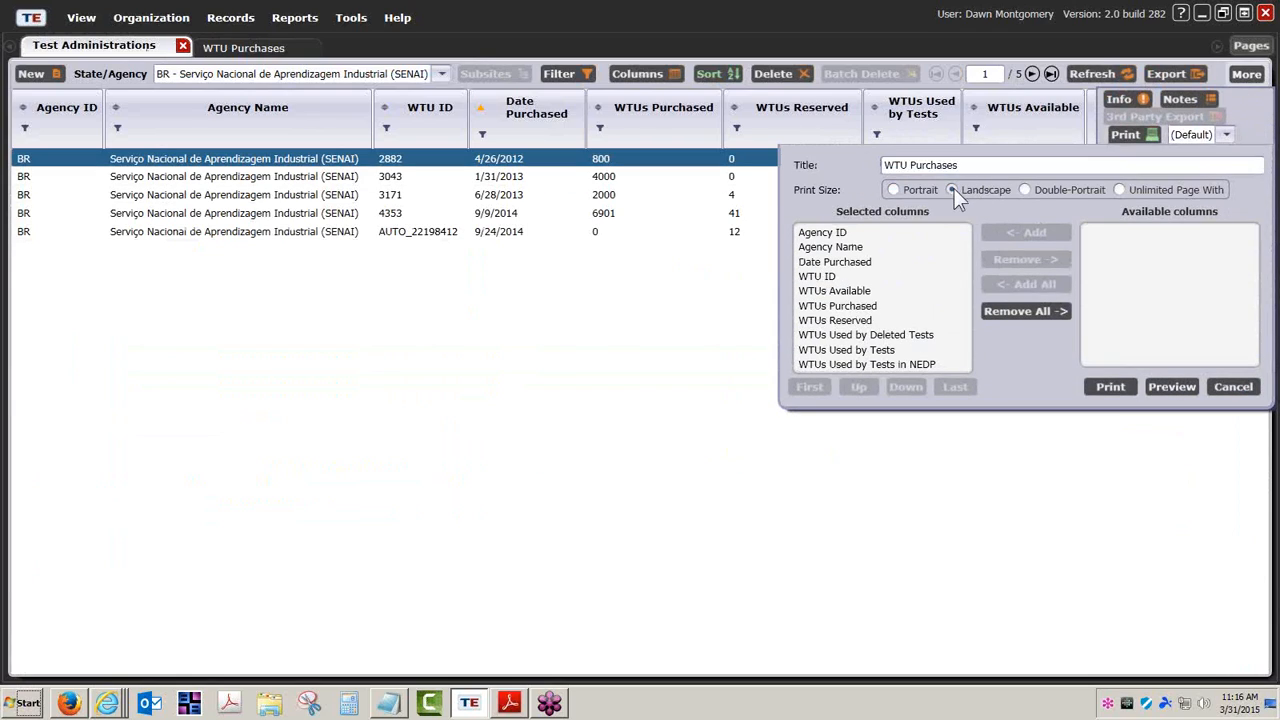
pyautogui.click(1168, 387)
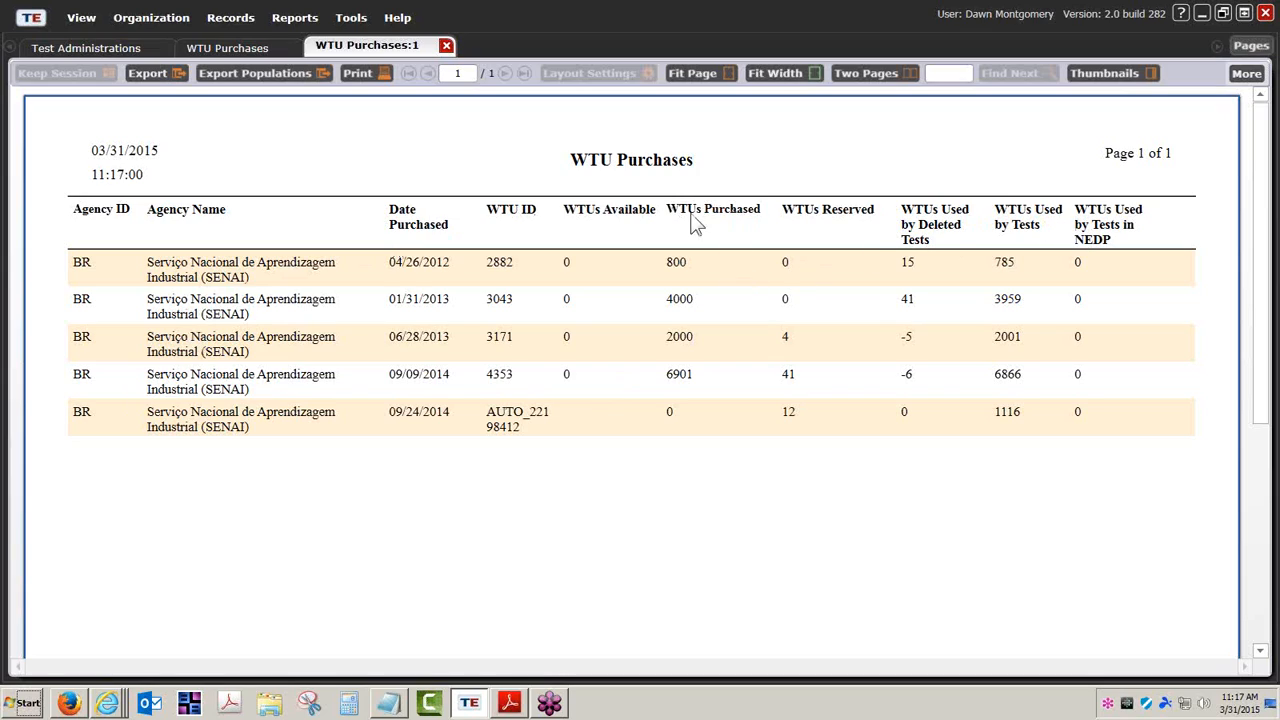
pyautogui.click(163, 77)
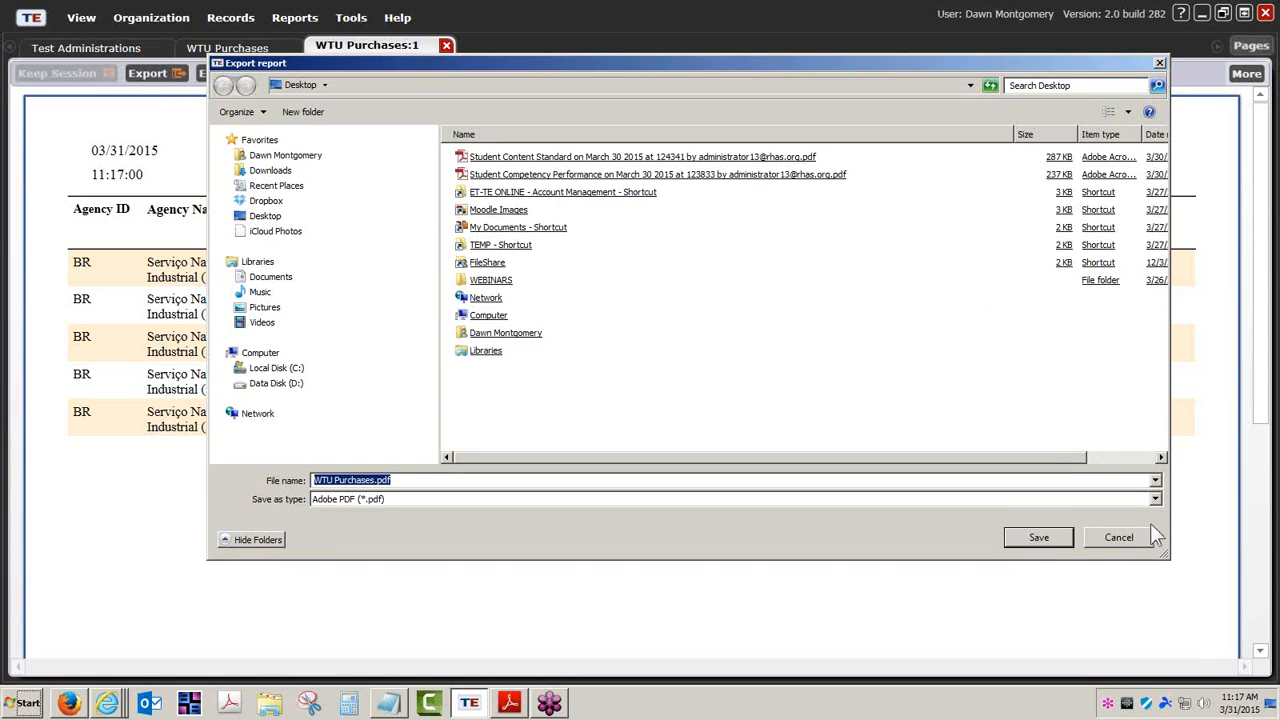
pyautogui.click(1154, 498)
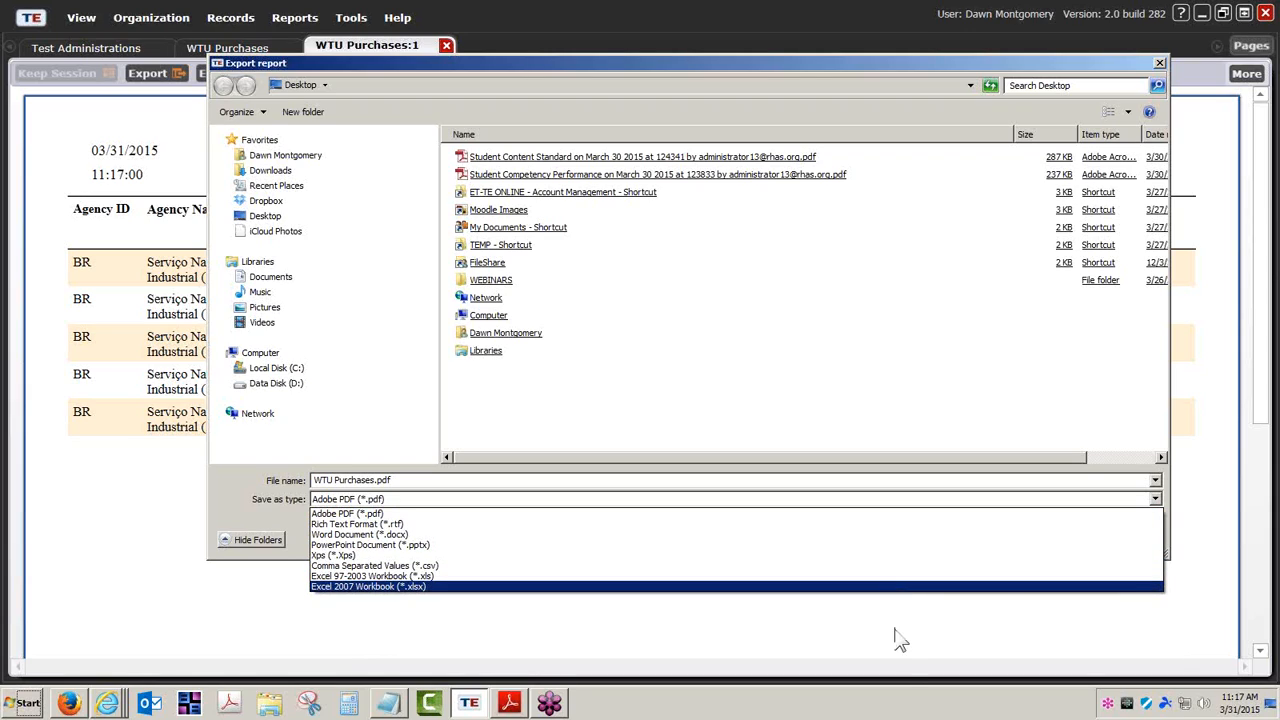
pyautogui.click(940, 612)
pyautogui.click(1120, 540)
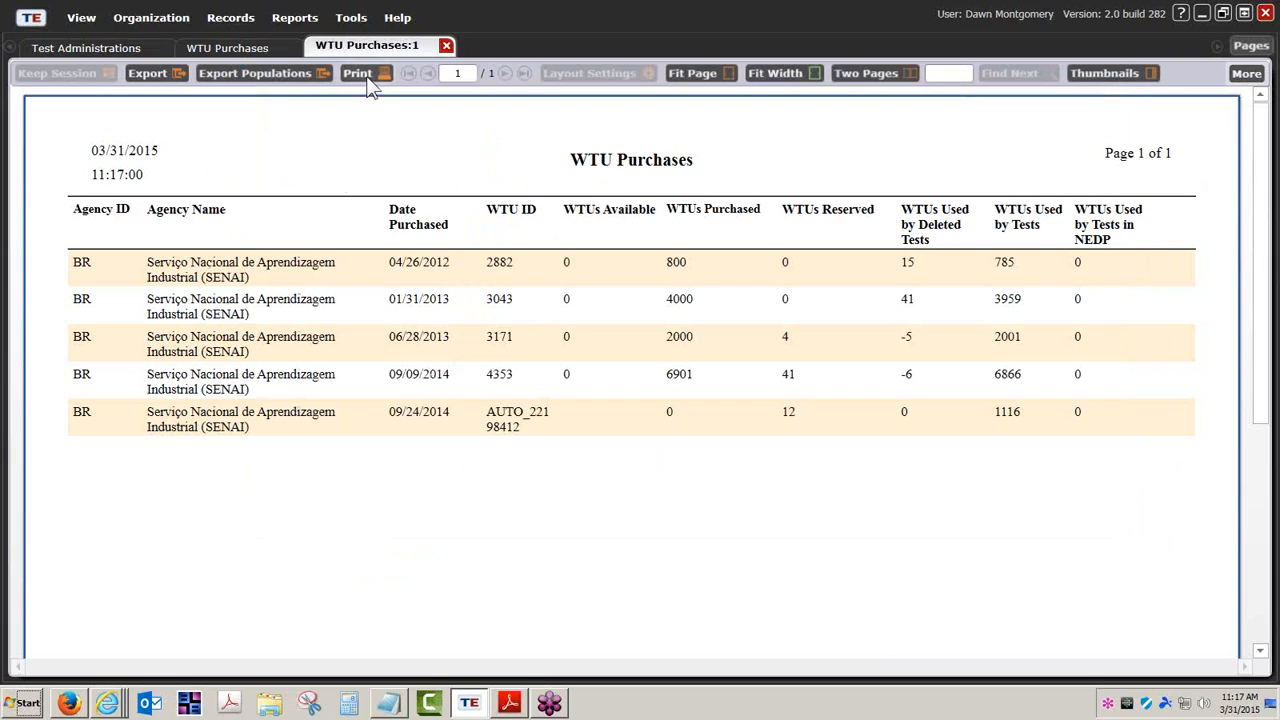
# Close both WTU Purchases tabs and run Reports > CASAS eTests > eTests Administrations
pyautogui.click(446, 46)
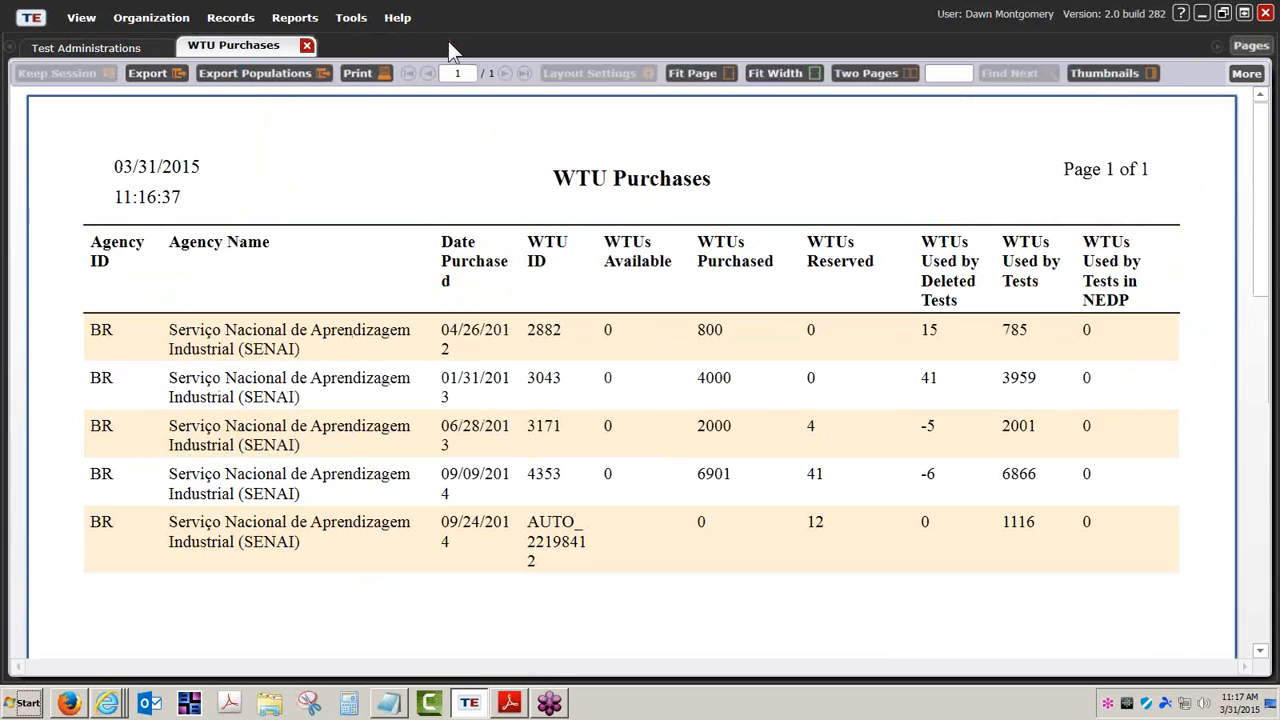
pyautogui.click(306, 46)
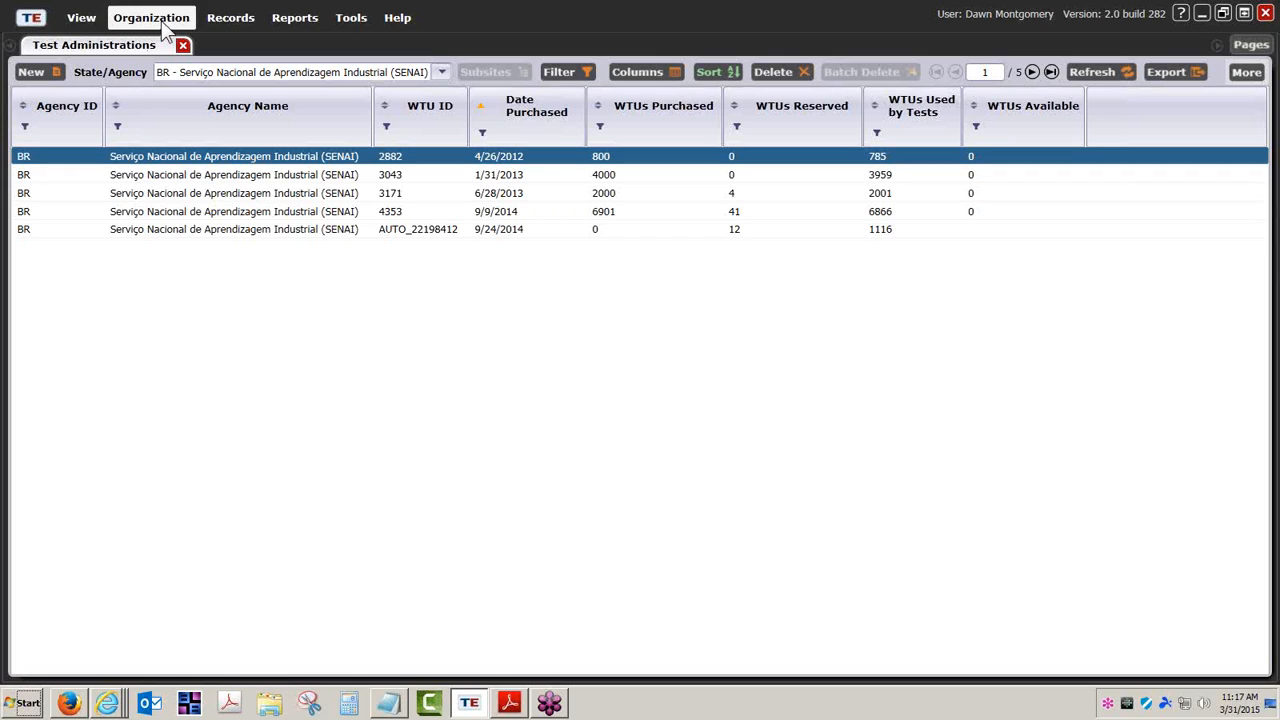
pyautogui.click(303, 24)
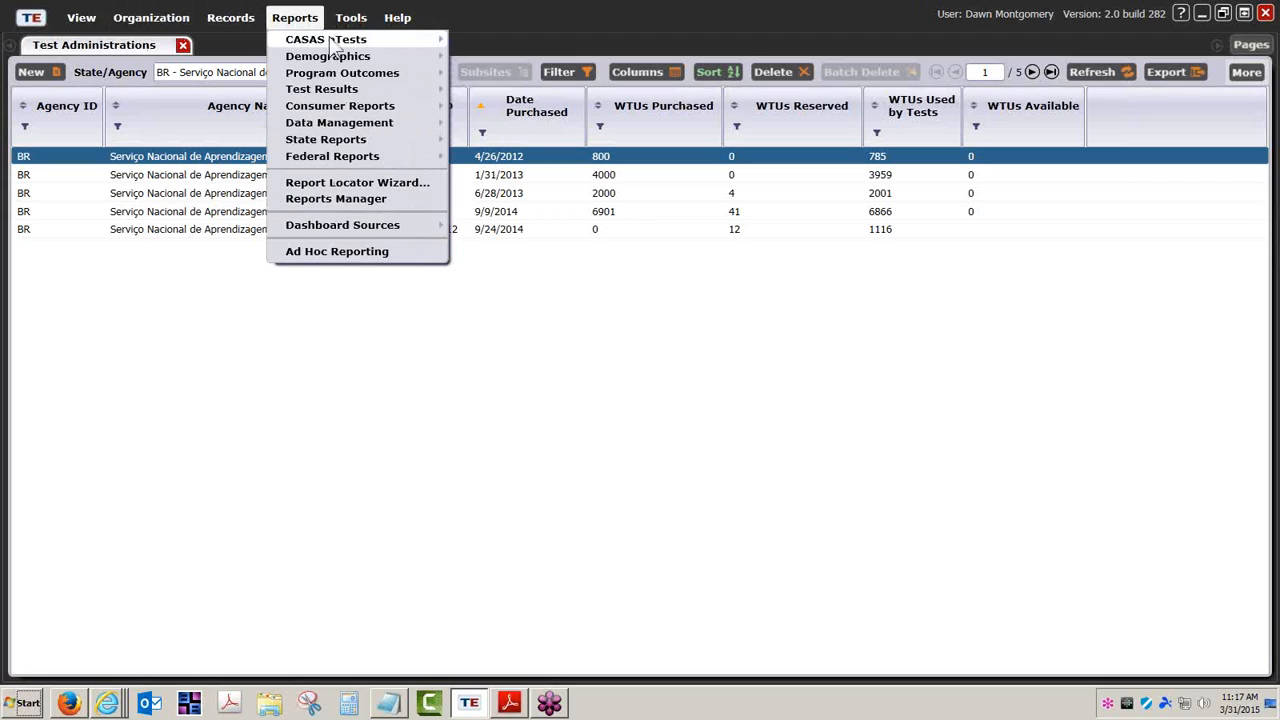
pyautogui.moveTo(332, 46)
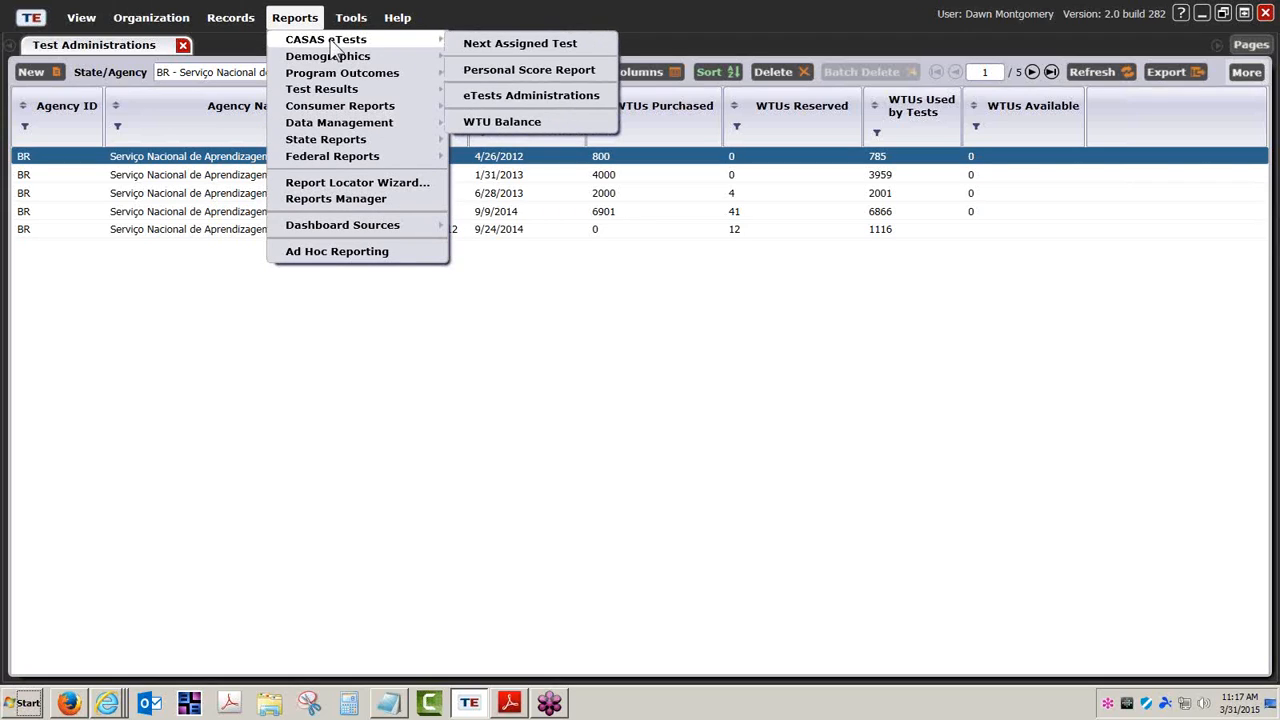
pyautogui.click(520, 96)
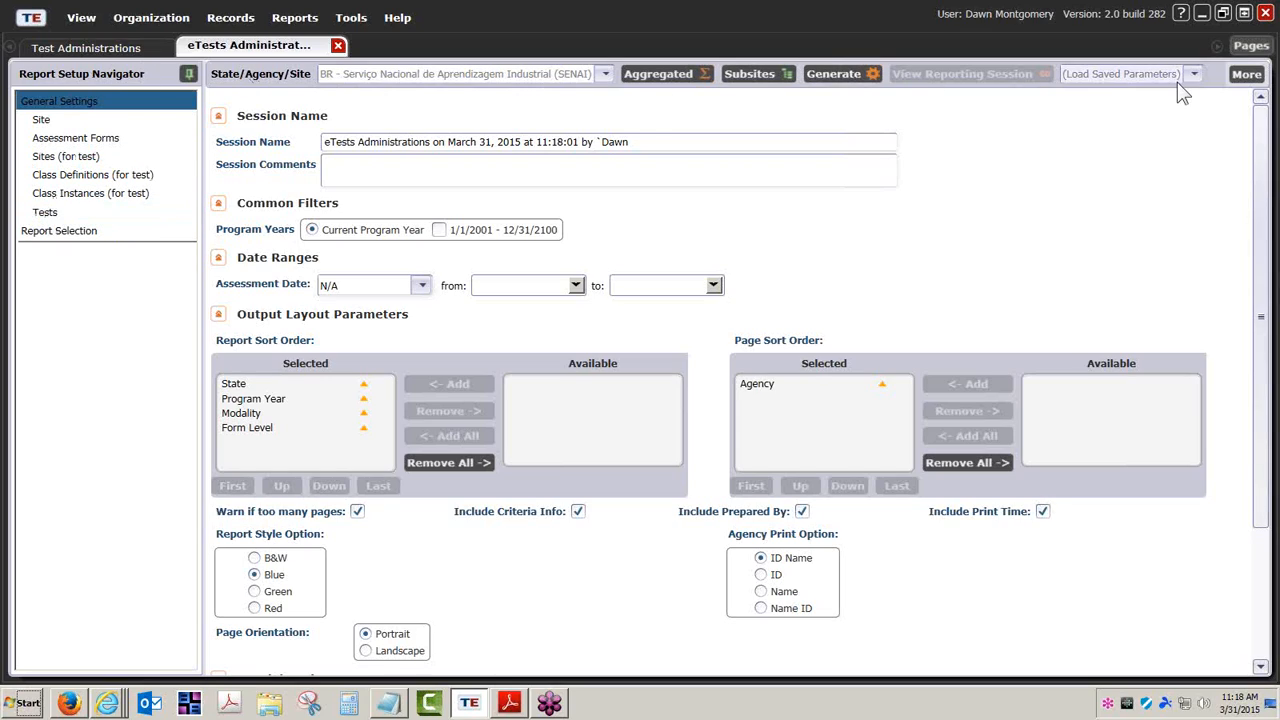
# Look over the eTests Administrations setup's More options, session name and General Settings
pyautogui.click(1250, 76)
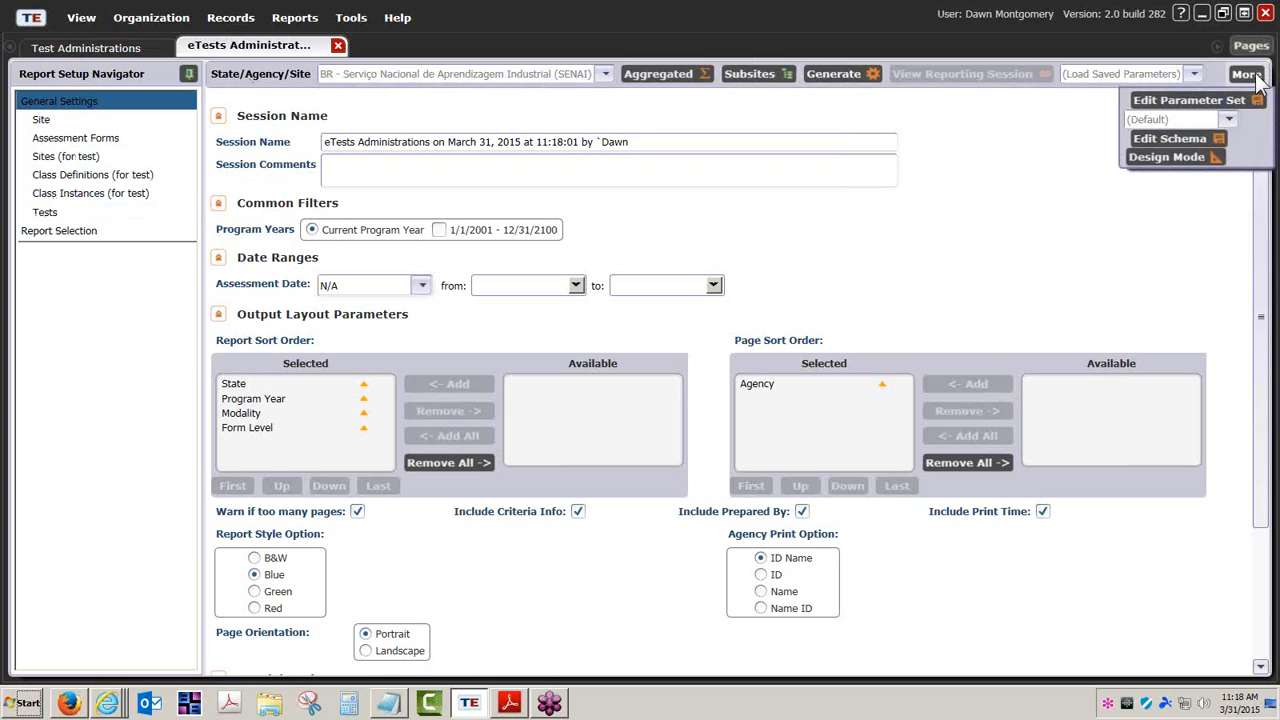
pyautogui.click(1257, 78)
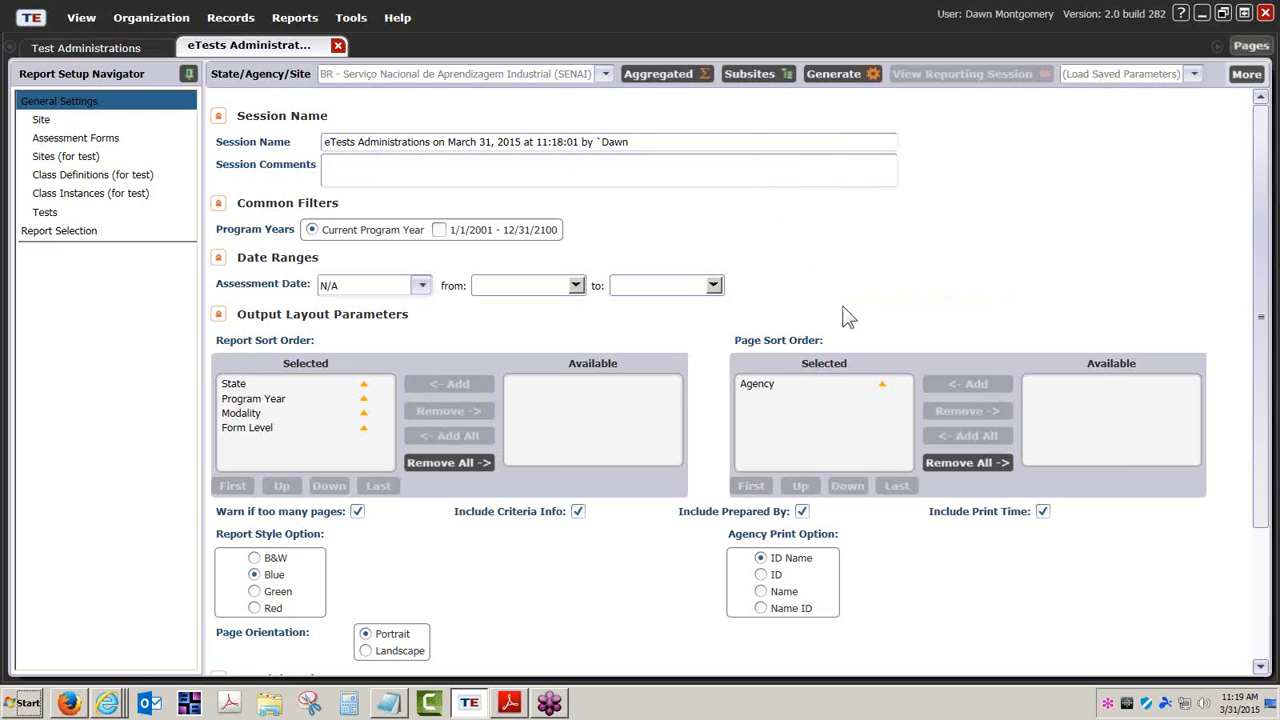
pyautogui.click(466, 137)
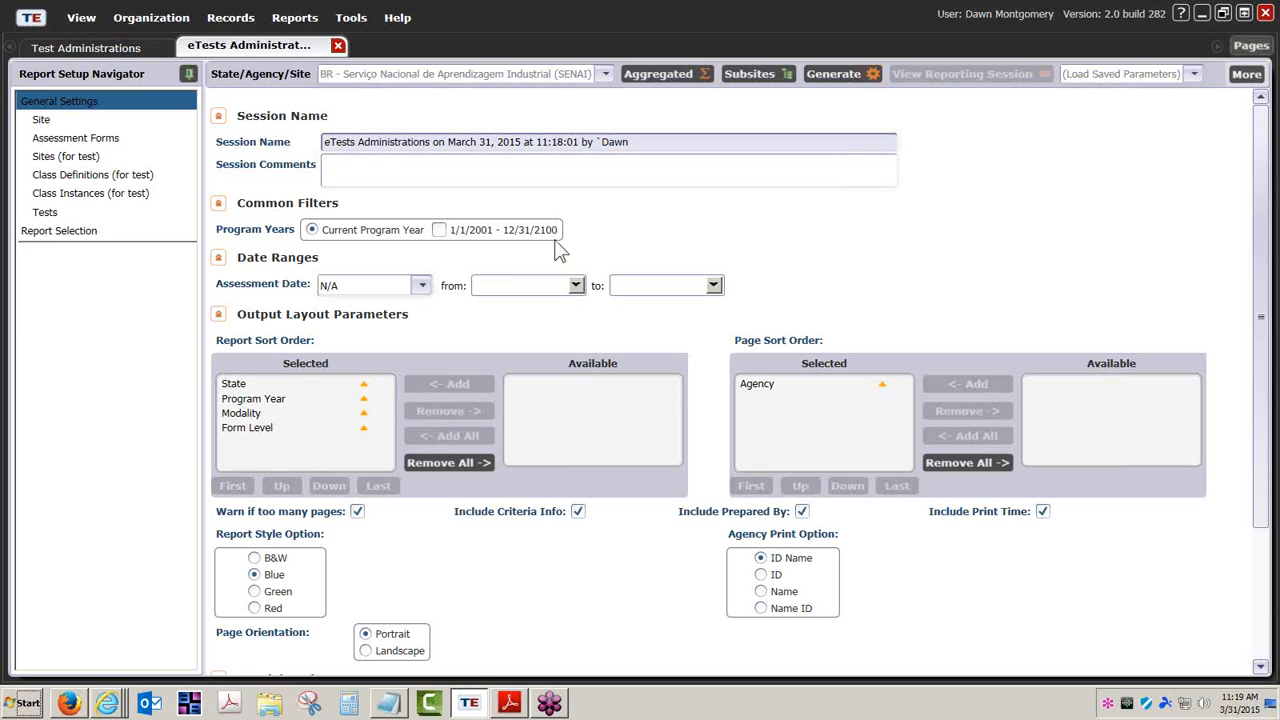
pyautogui.scroll(-1, 773, 262)
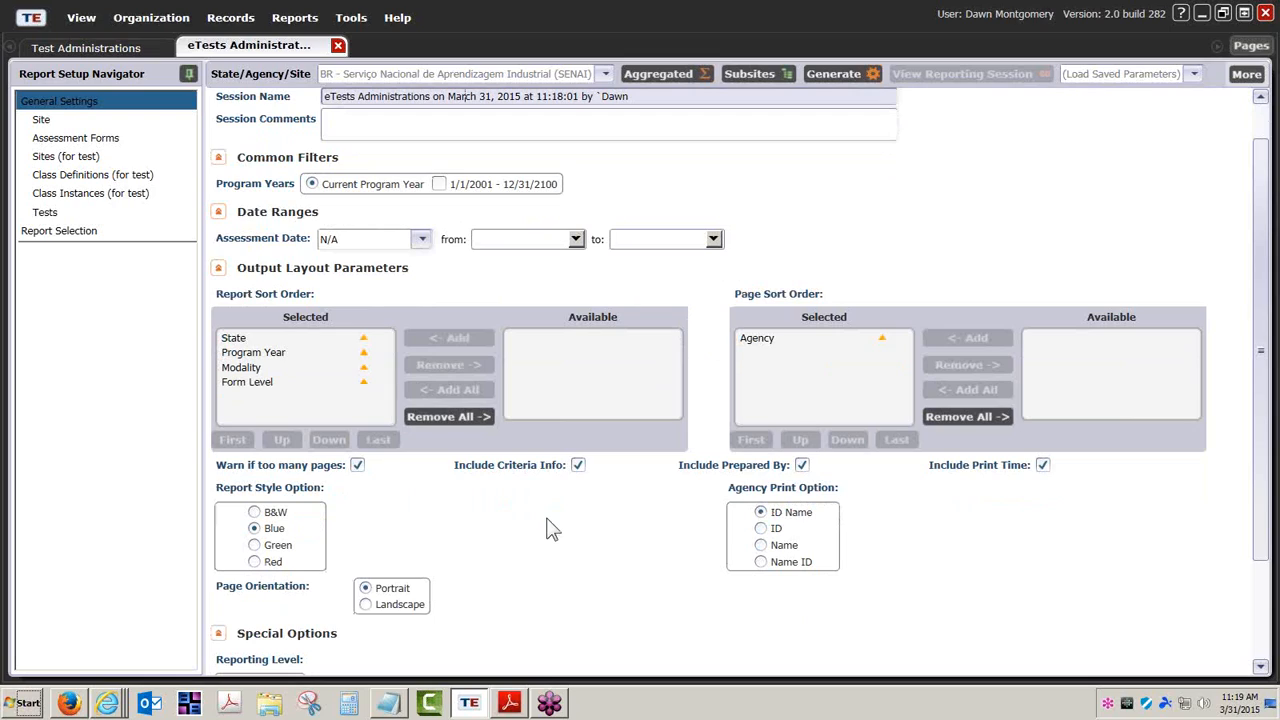
pyautogui.scroll(-3, 548, 528)
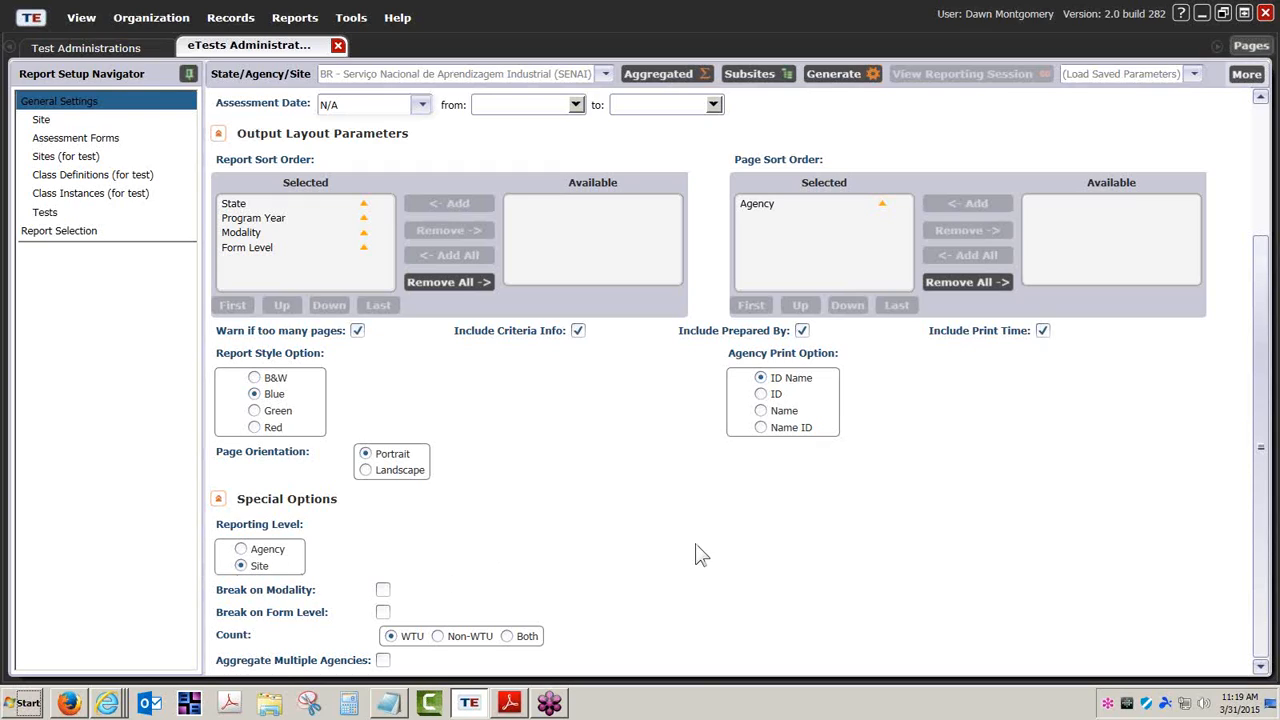
pyautogui.scroll(4, 700, 556)
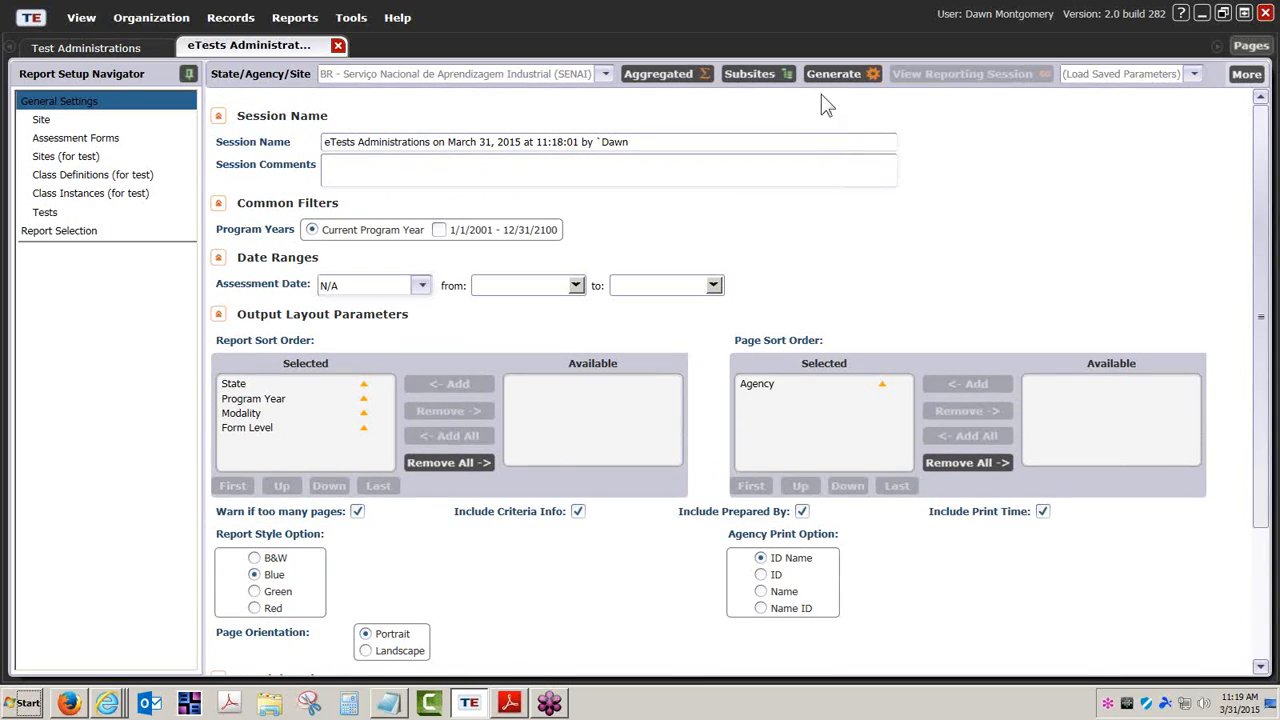
# Generate the eTests Administrations report by site and collapse the navigator to widen it
pyautogui.click(840, 75)
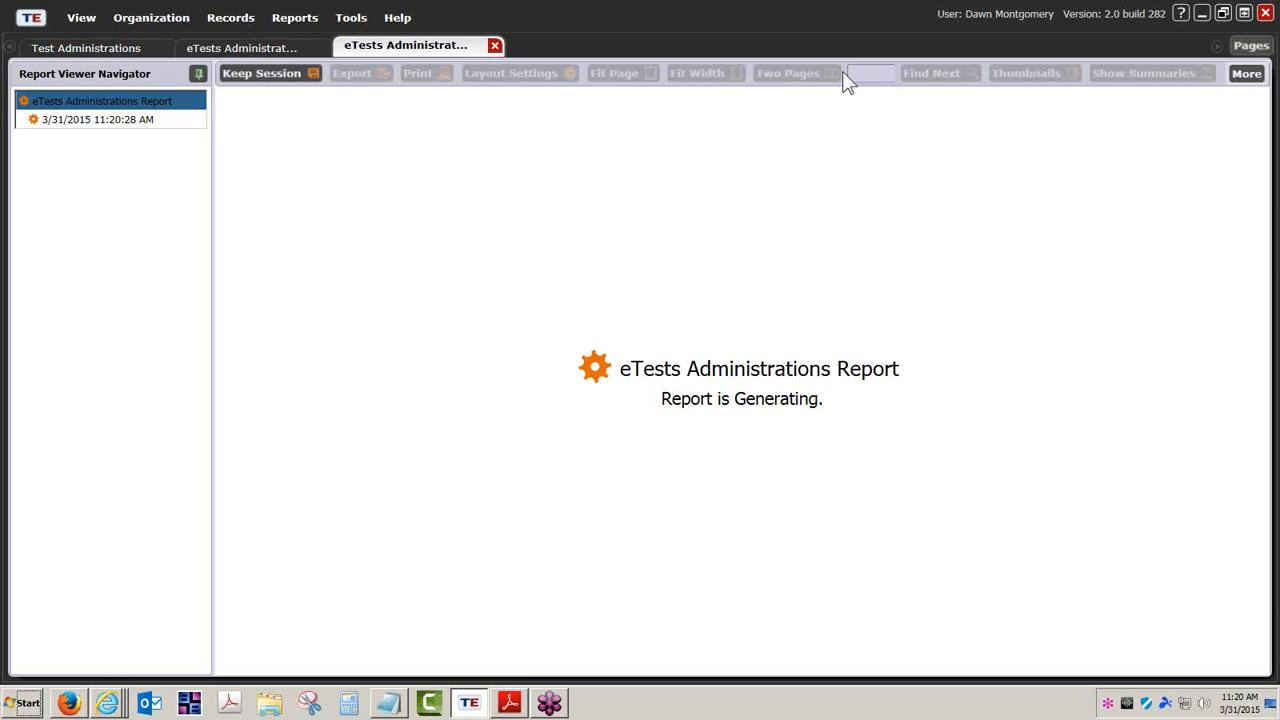
pyautogui.click(199, 74)
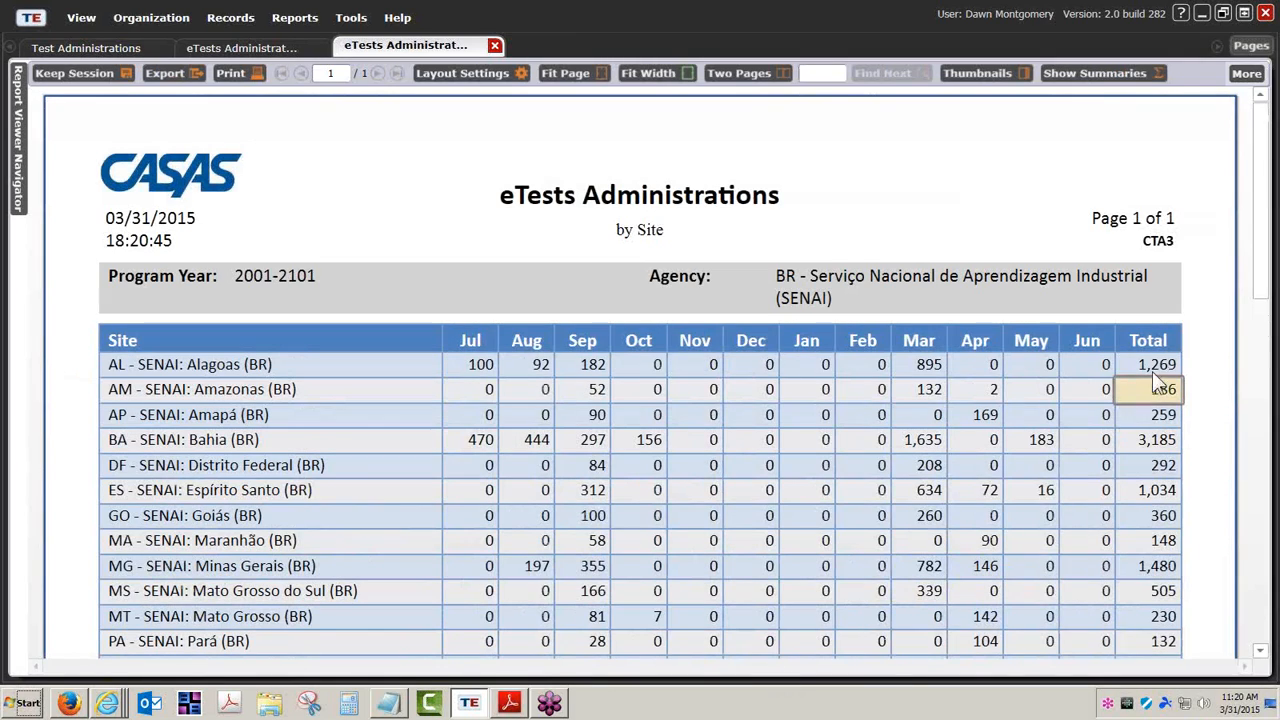
# Scroll through the site counts to the 14,727 total and select Alagoas's July count of 100
pyautogui.moveTo(1265, 290); pyautogui.dragTo(1262, 366)
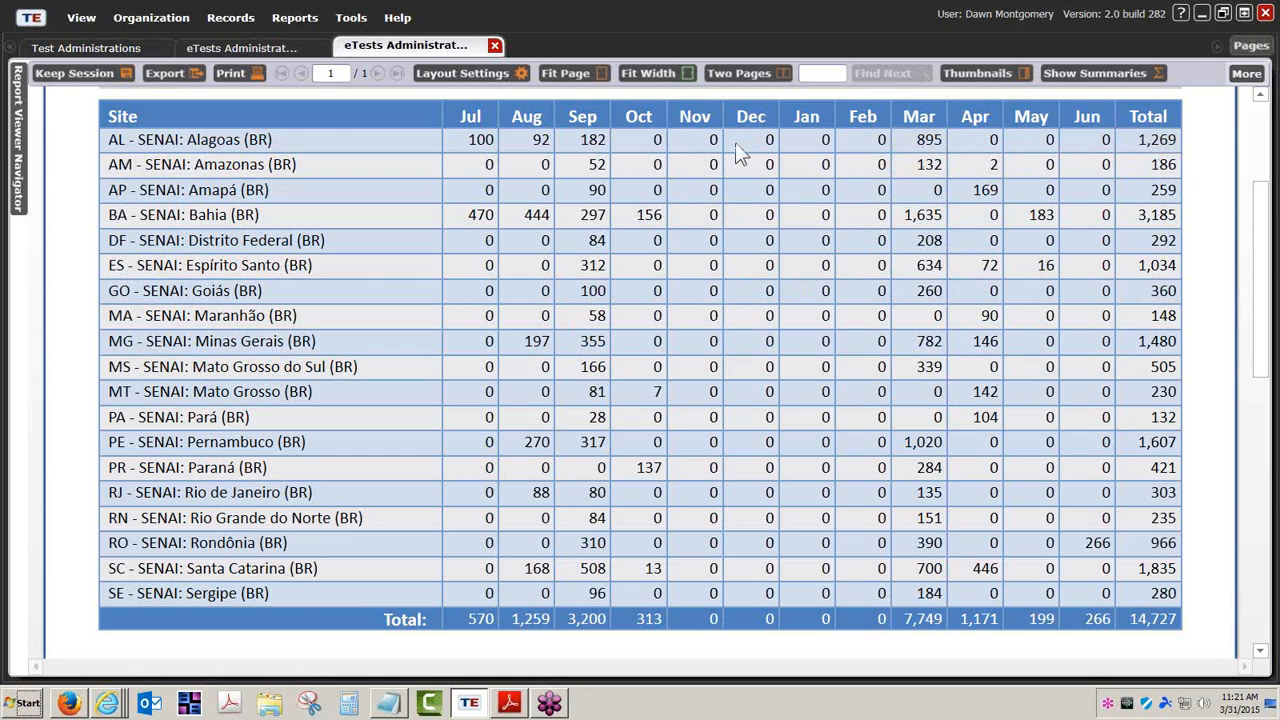
pyautogui.click(484, 142)
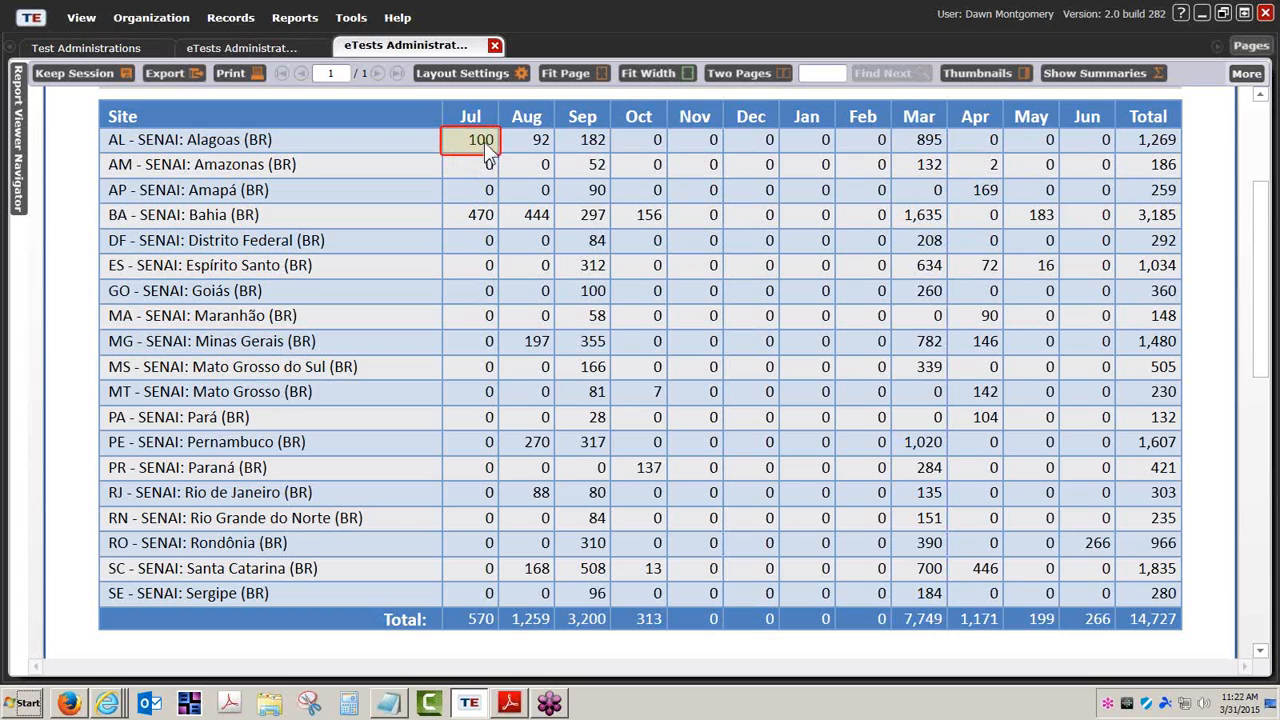
# Drill into Alagoas's 100 July records, sort them by Name and widen the Site column
pyautogui.click(487, 146)
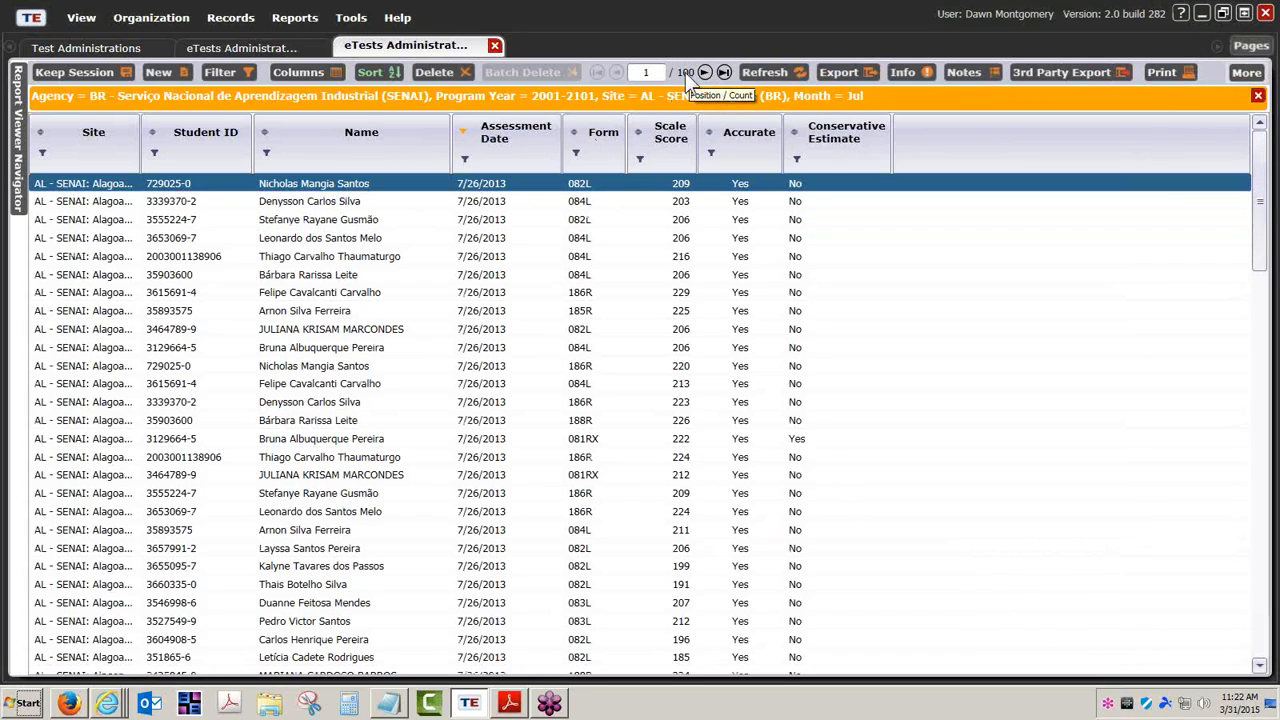
pyautogui.click(267, 133)
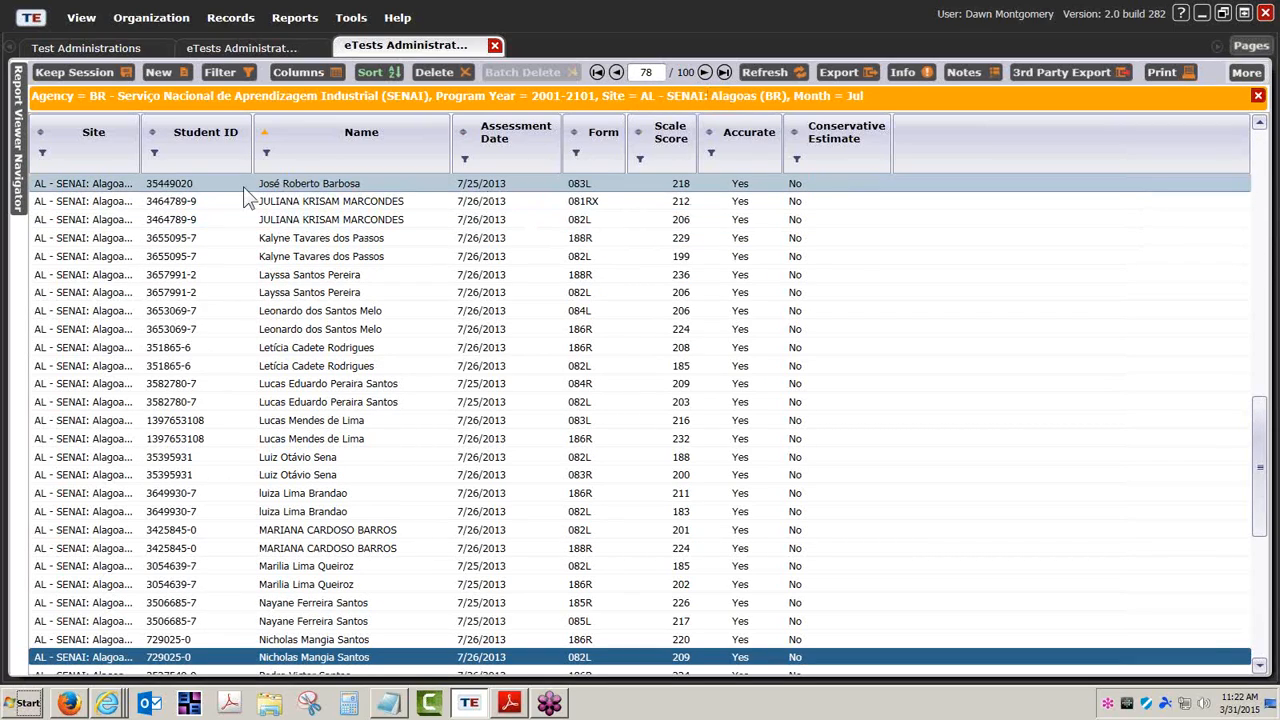
pyautogui.moveTo(141, 167); pyautogui.dragTo(200, 167)
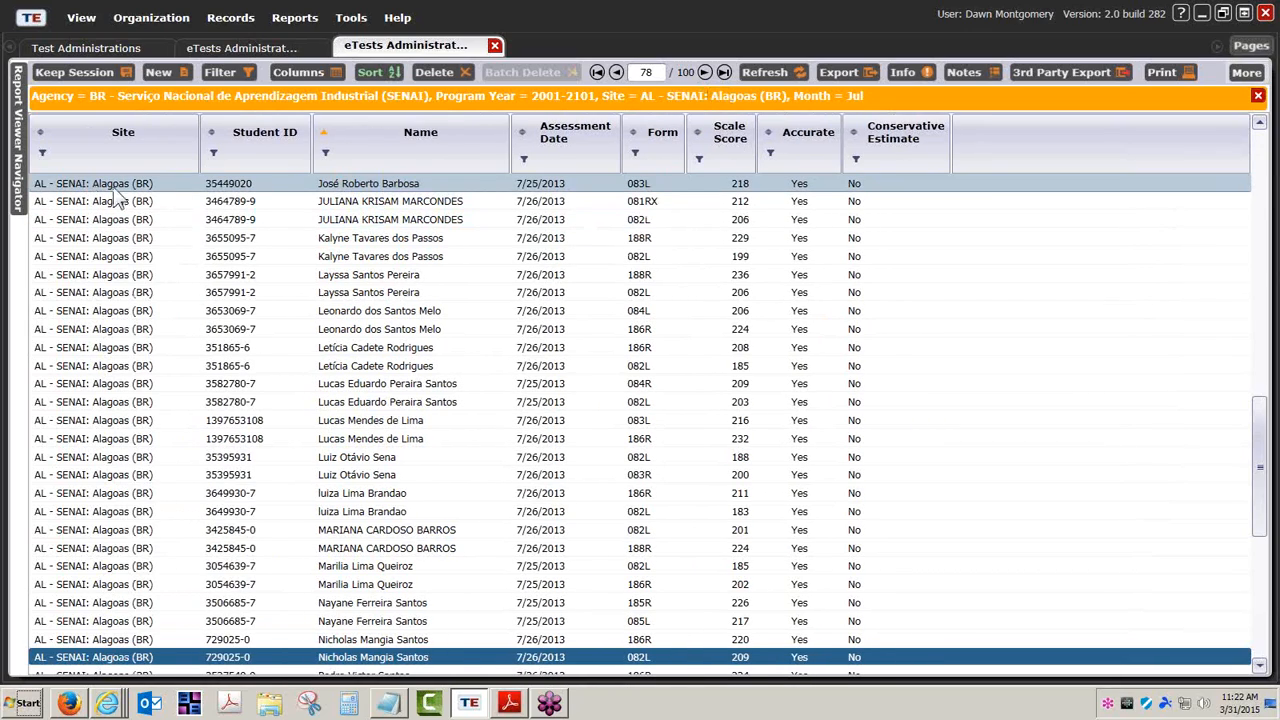
# Cancel a CSV export of the records, then open the print options and clear all columns
pyautogui.click(838, 80)
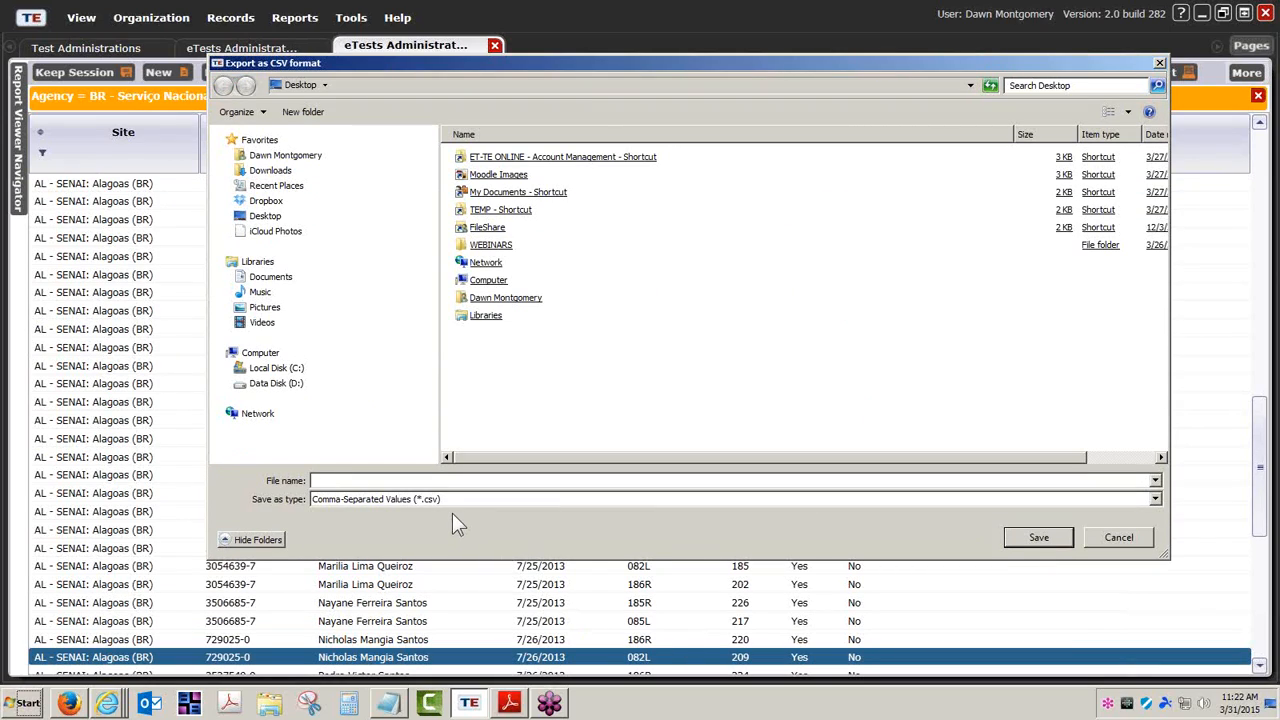
pyautogui.click(1112, 536)
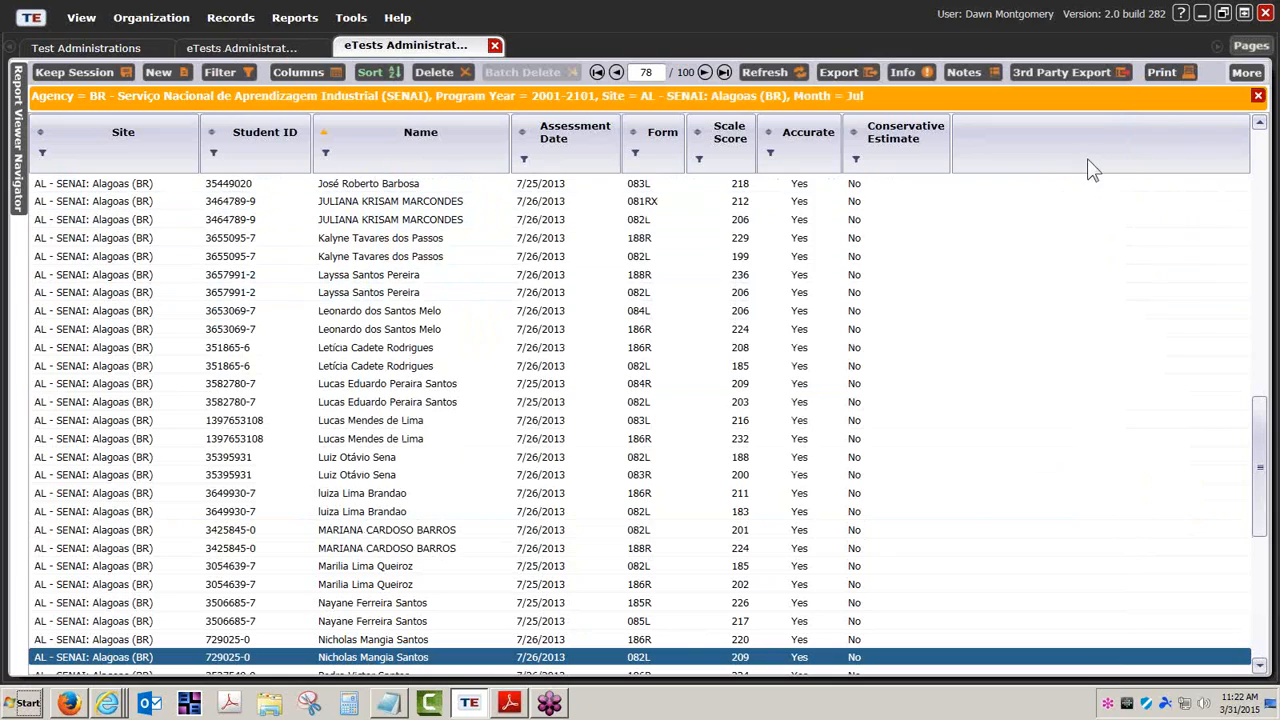
pyautogui.click(1174, 69)
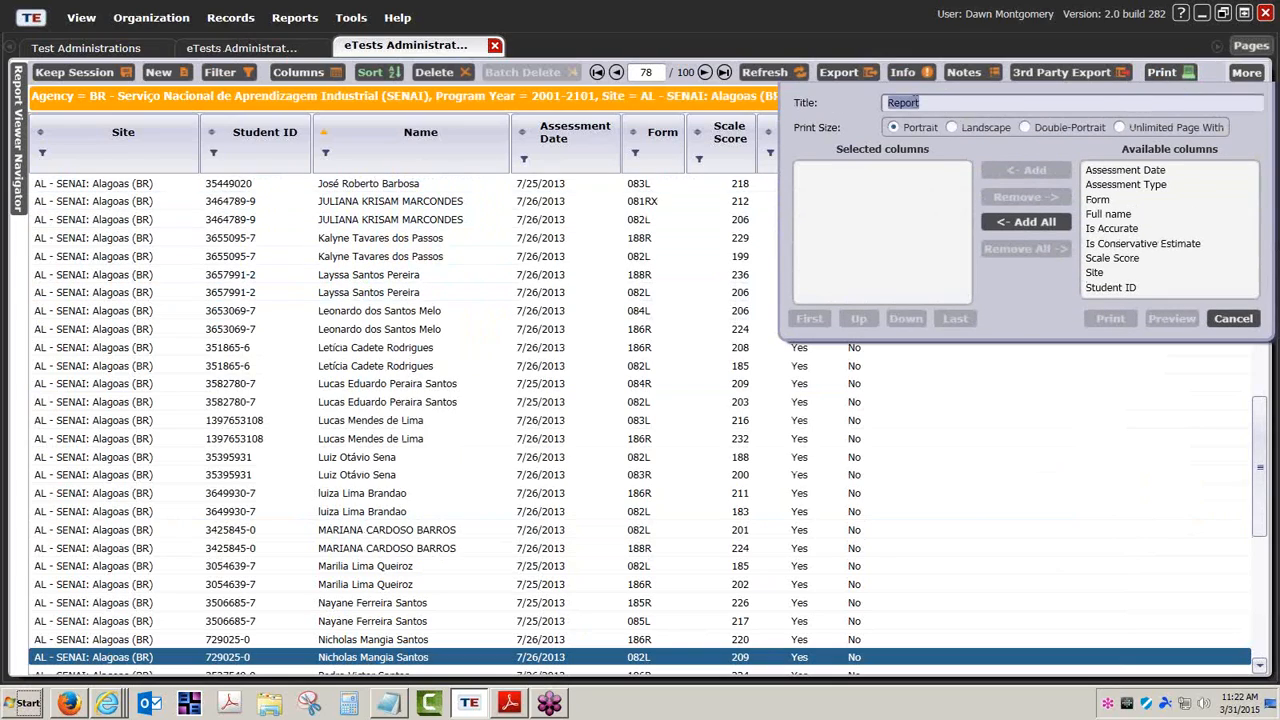
pyautogui.click(1025, 221)
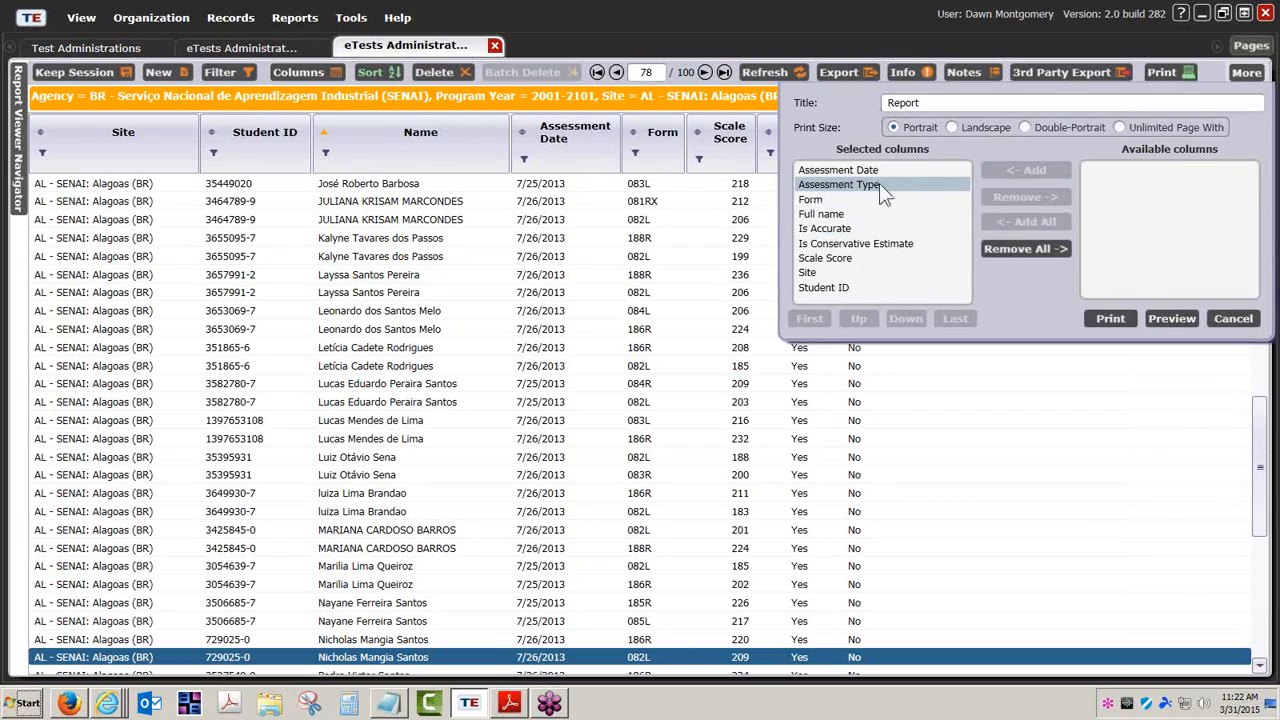
pyautogui.click(1040, 248)
# Print Assessment Date and Is Accurate first, then all other columns with Full name fifth
pyautogui.click(1120, 170)
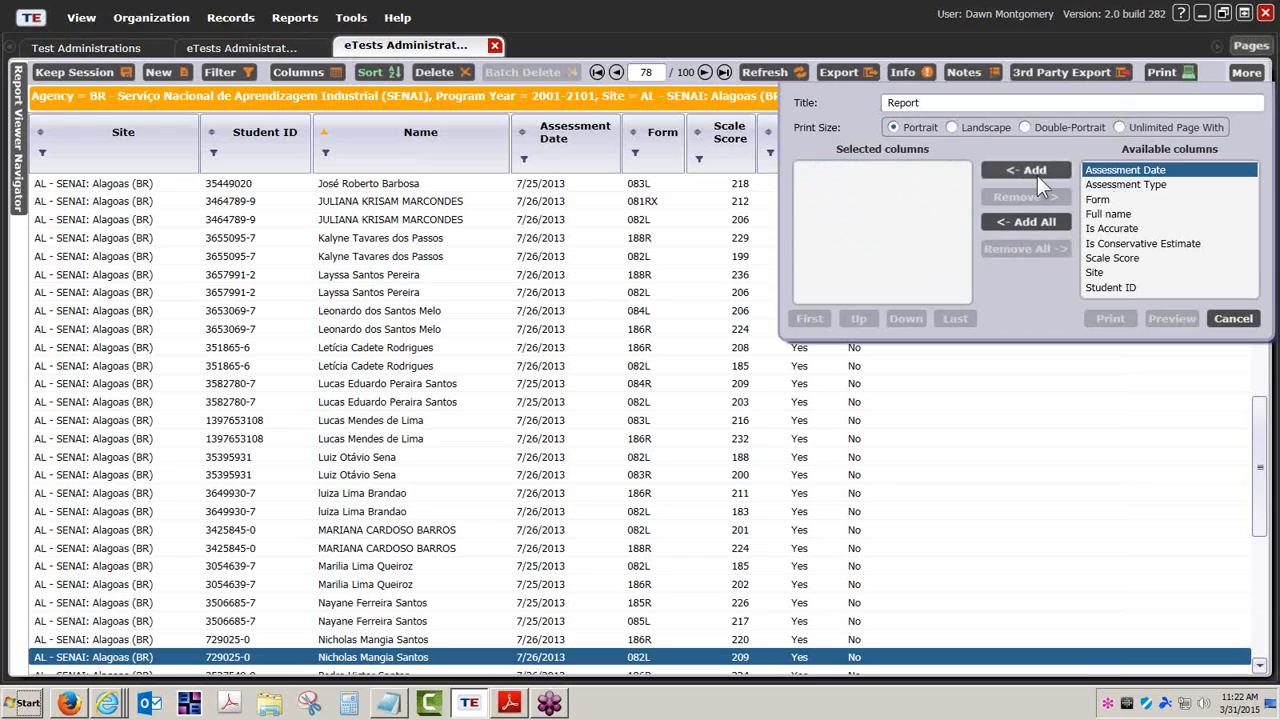
pyautogui.click(1037, 175)
pyautogui.click(1110, 214)
pyautogui.click(1023, 174)
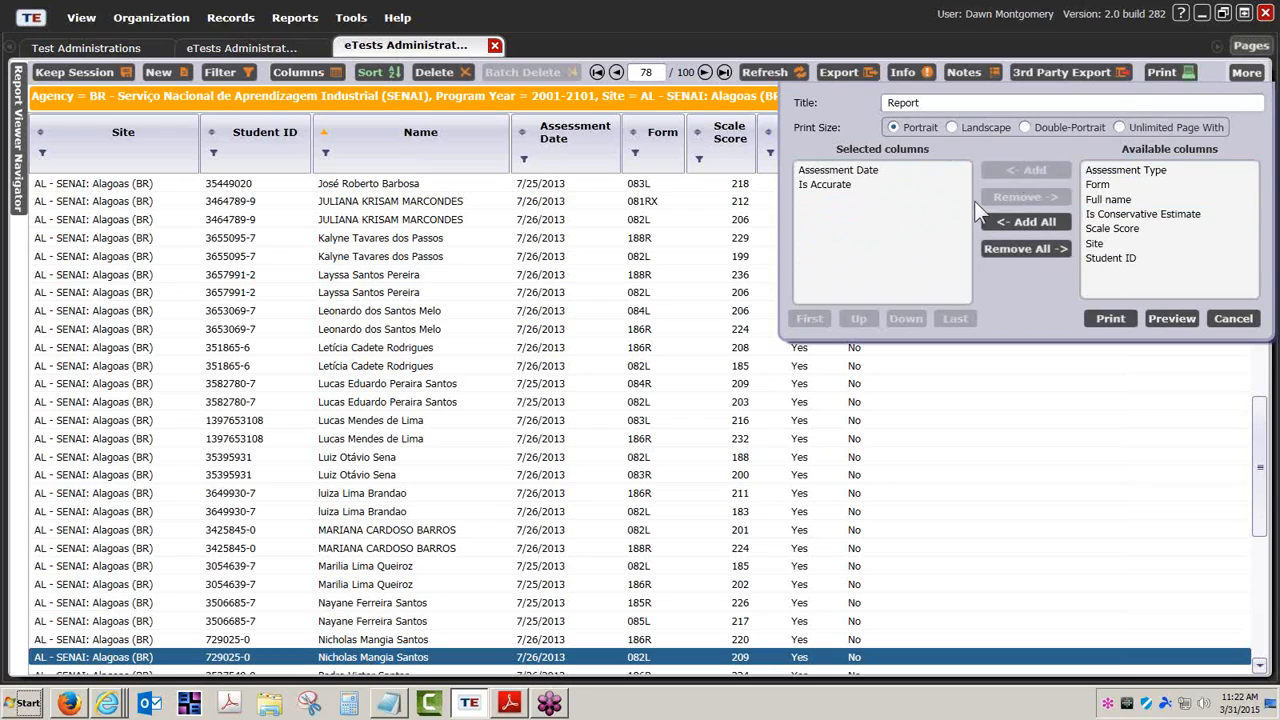
pyautogui.click(1046, 220)
pyautogui.click(860, 228)
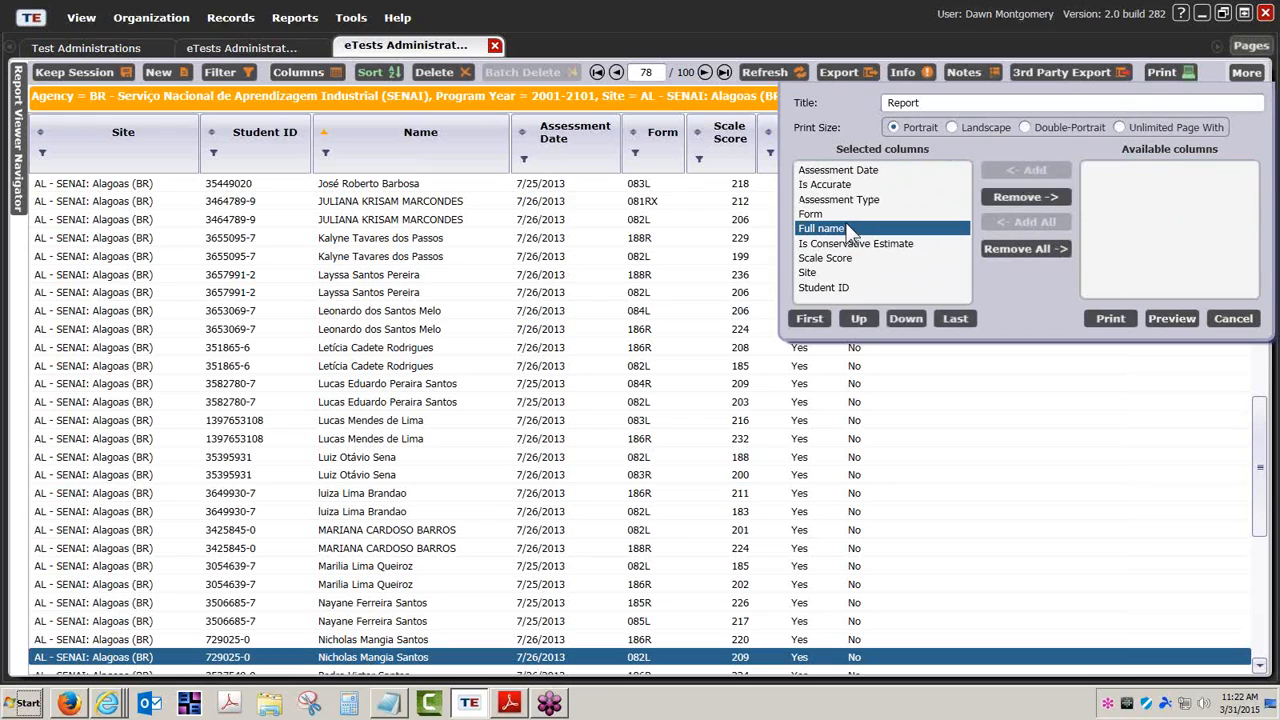
pyautogui.click(848, 318)
pyautogui.click(848, 318)
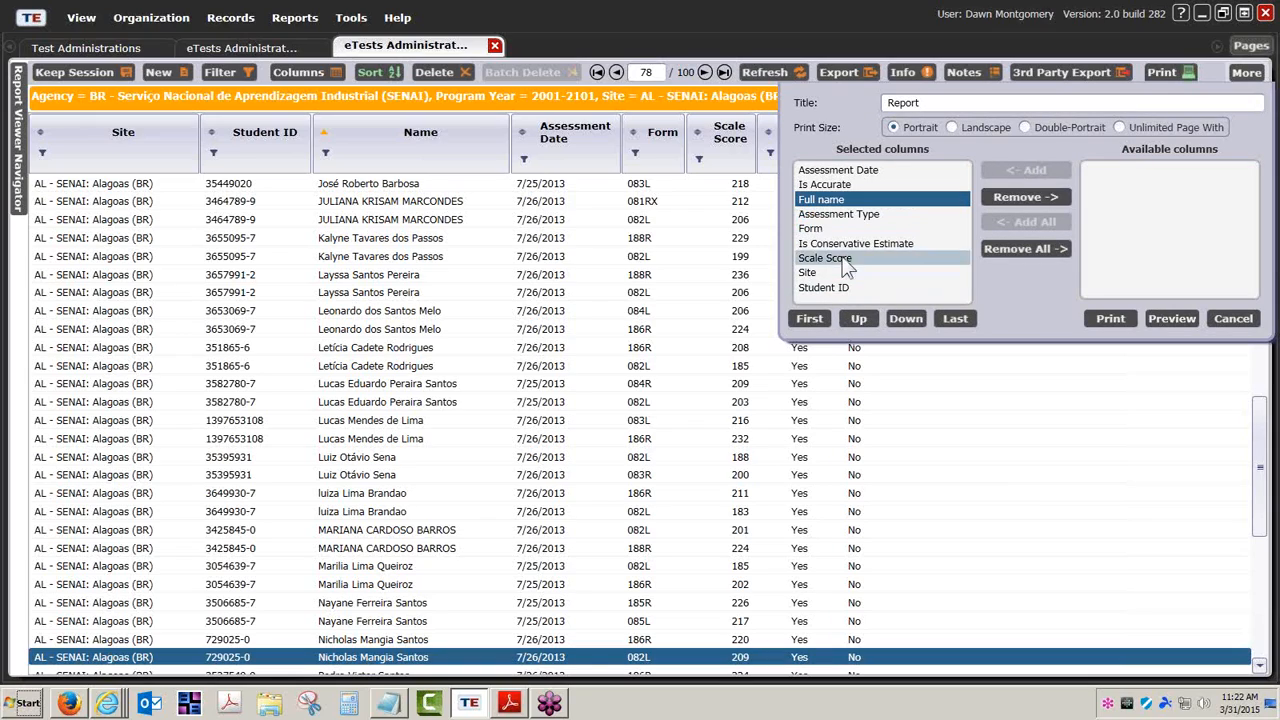
pyautogui.click(903, 318)
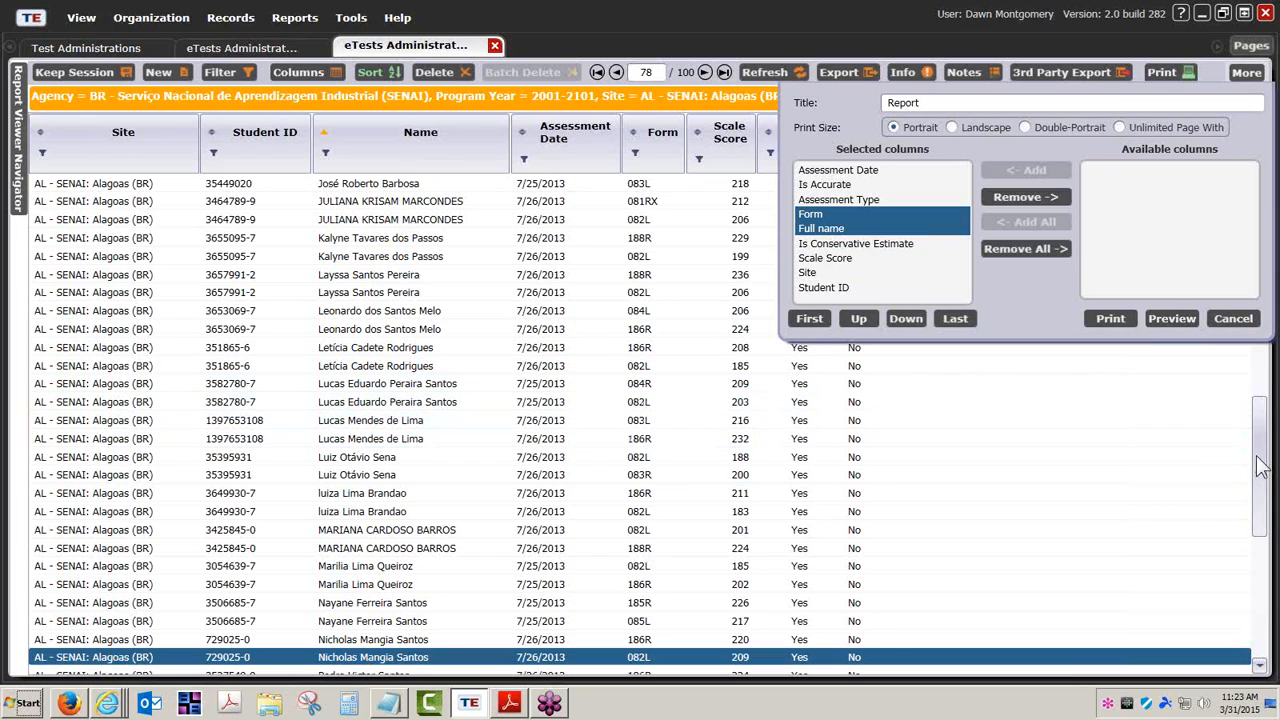
pyautogui.click(1208, 457)
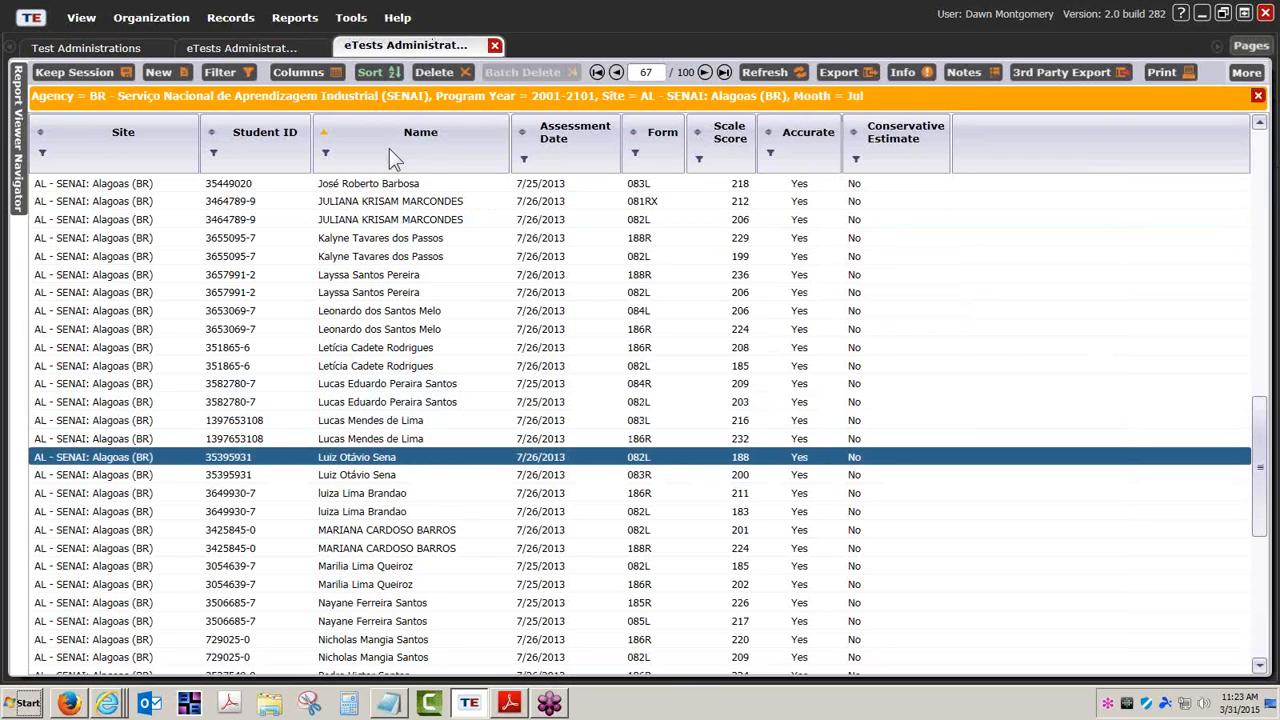
# Reload the 3/31/2015 11:20:28 AM eTests Administrations summary report from the navigator
pyautogui.moveTo(22, 137)
pyautogui.moveTo(18, 145)
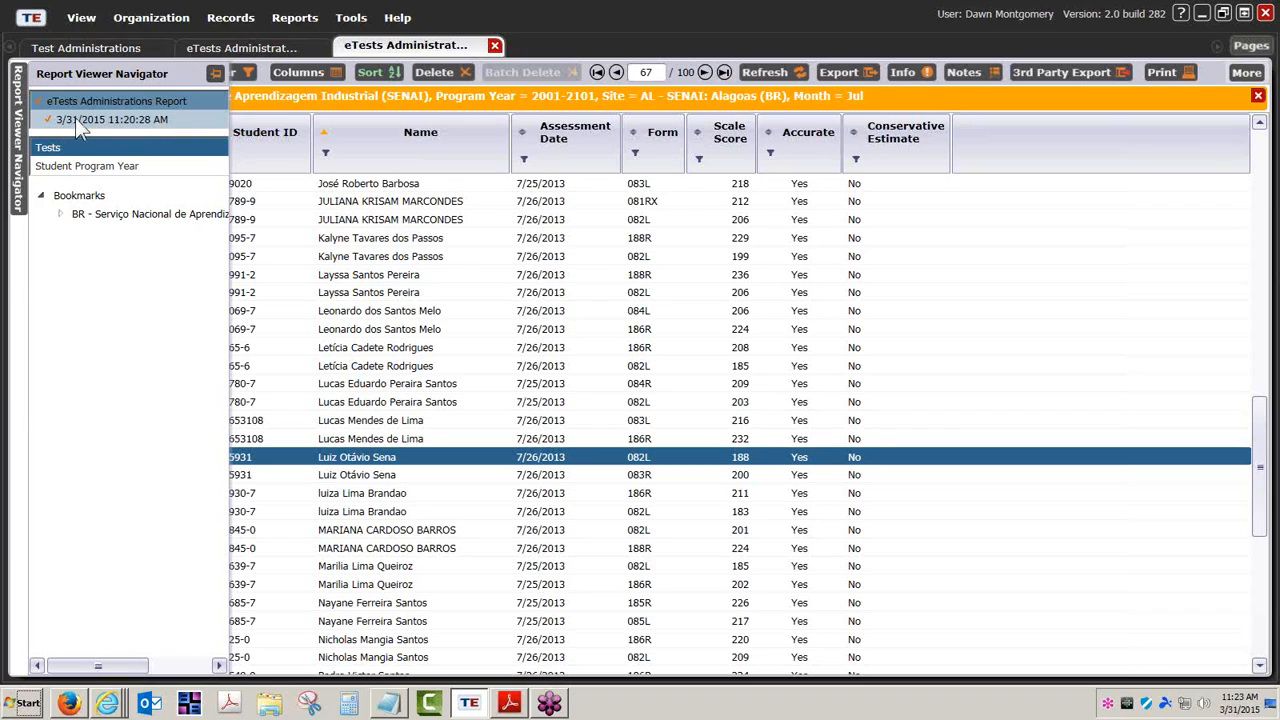
pyautogui.click(75, 118)
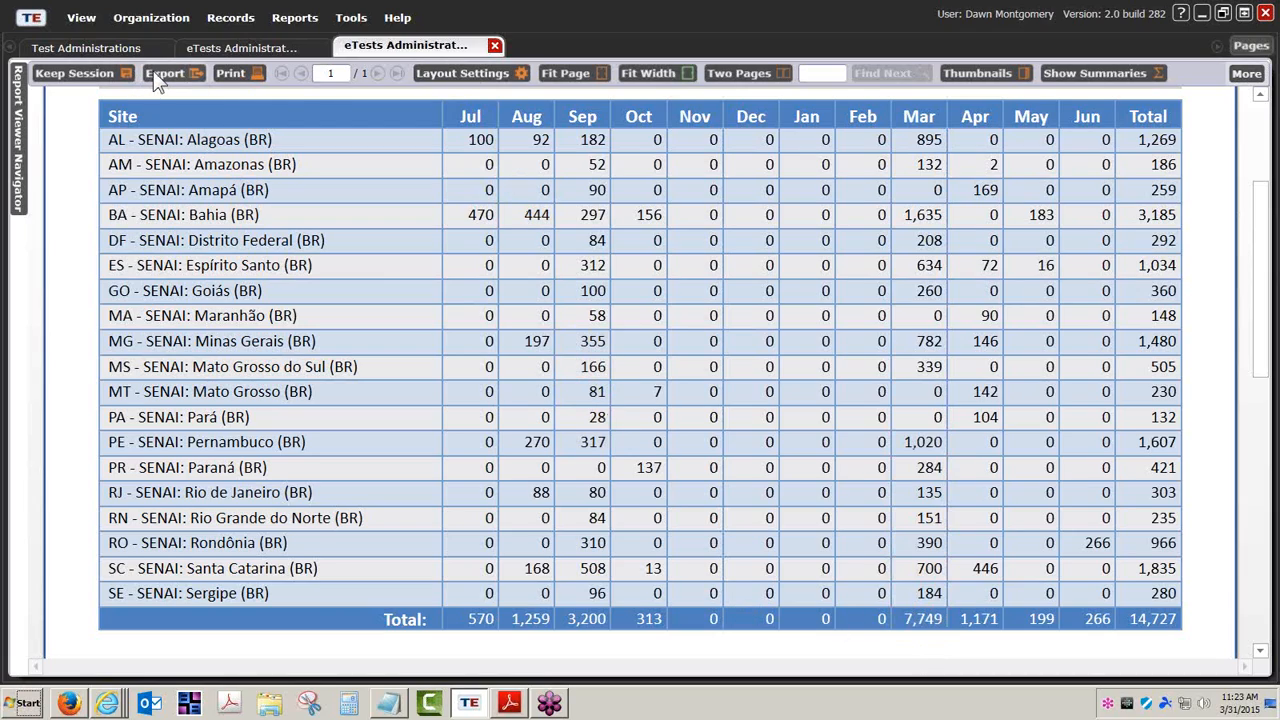
pyautogui.click(236, 73)
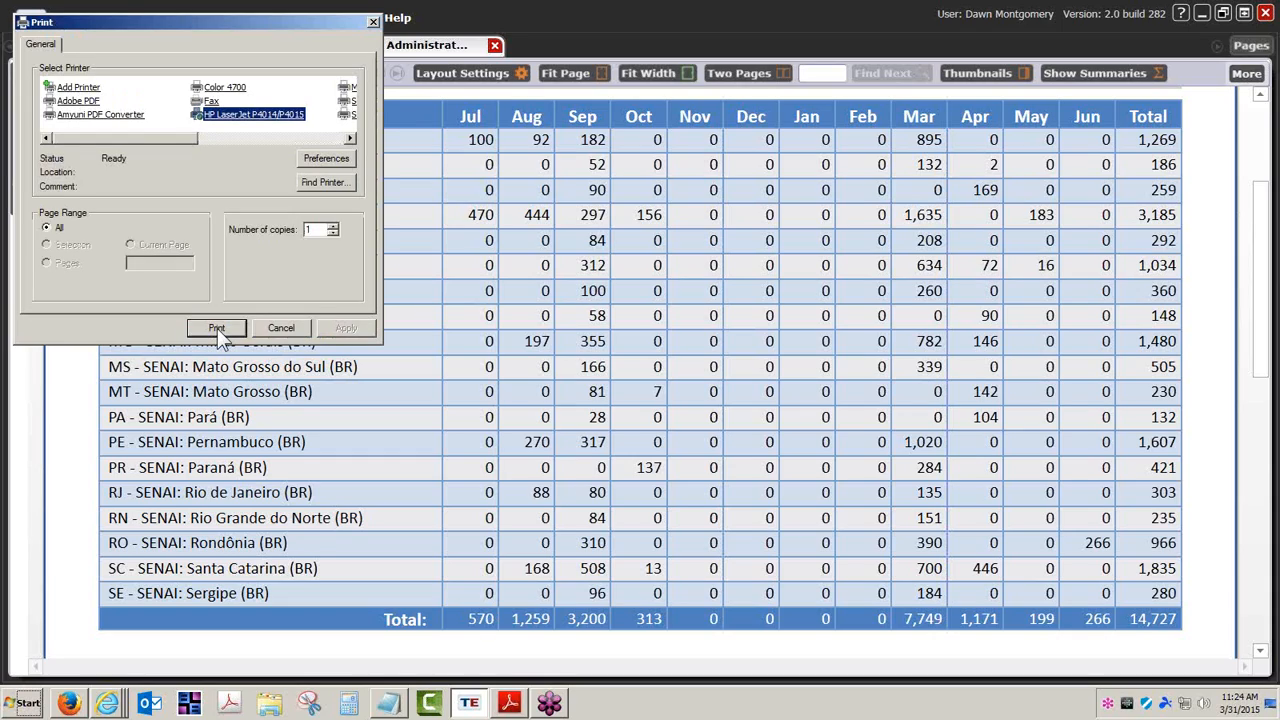
pyautogui.click(281, 328)
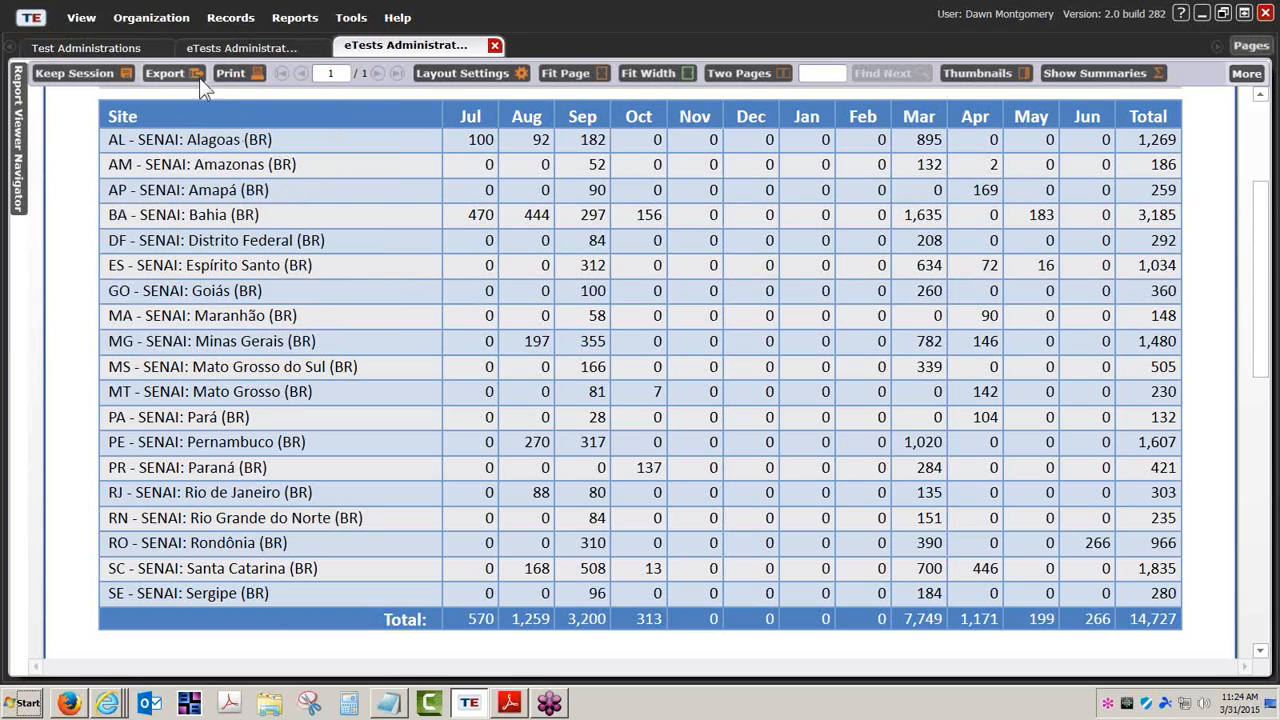
pyautogui.click(230, 76)
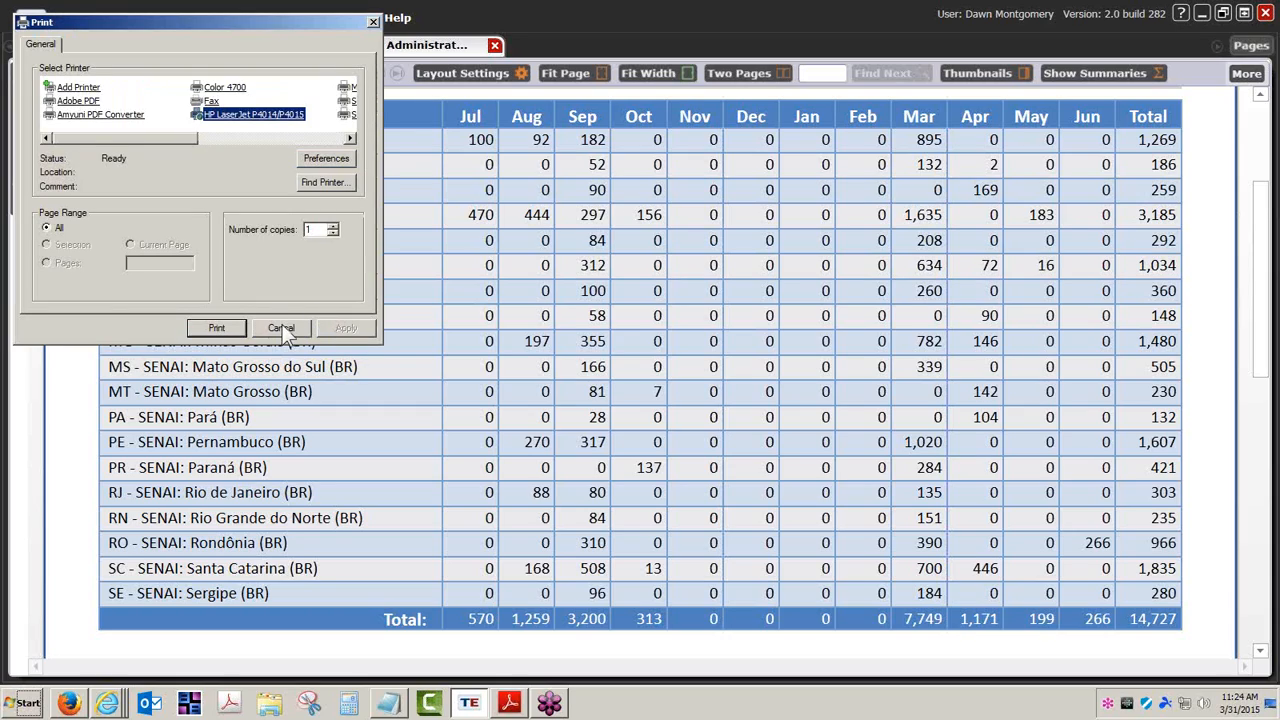
pyautogui.click(281, 328)
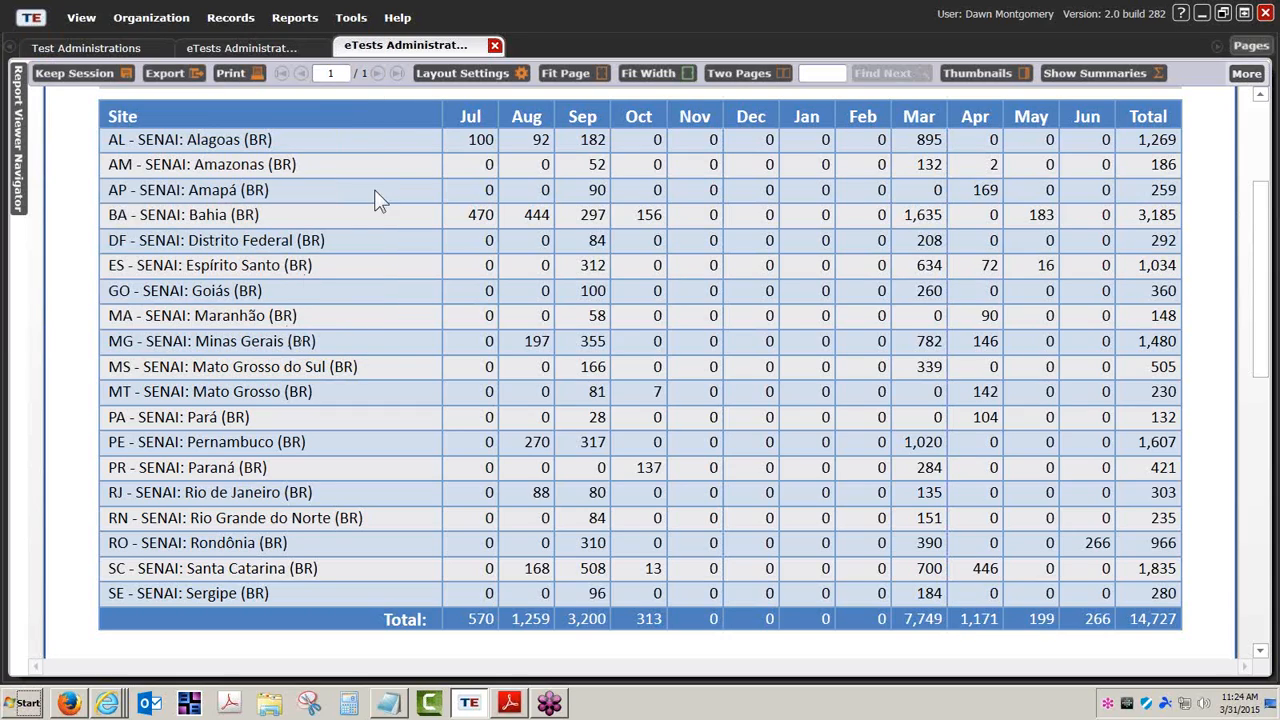
pyautogui.click(1249, 76)
pyautogui.click(1247, 76)
pyautogui.click(161, 78)
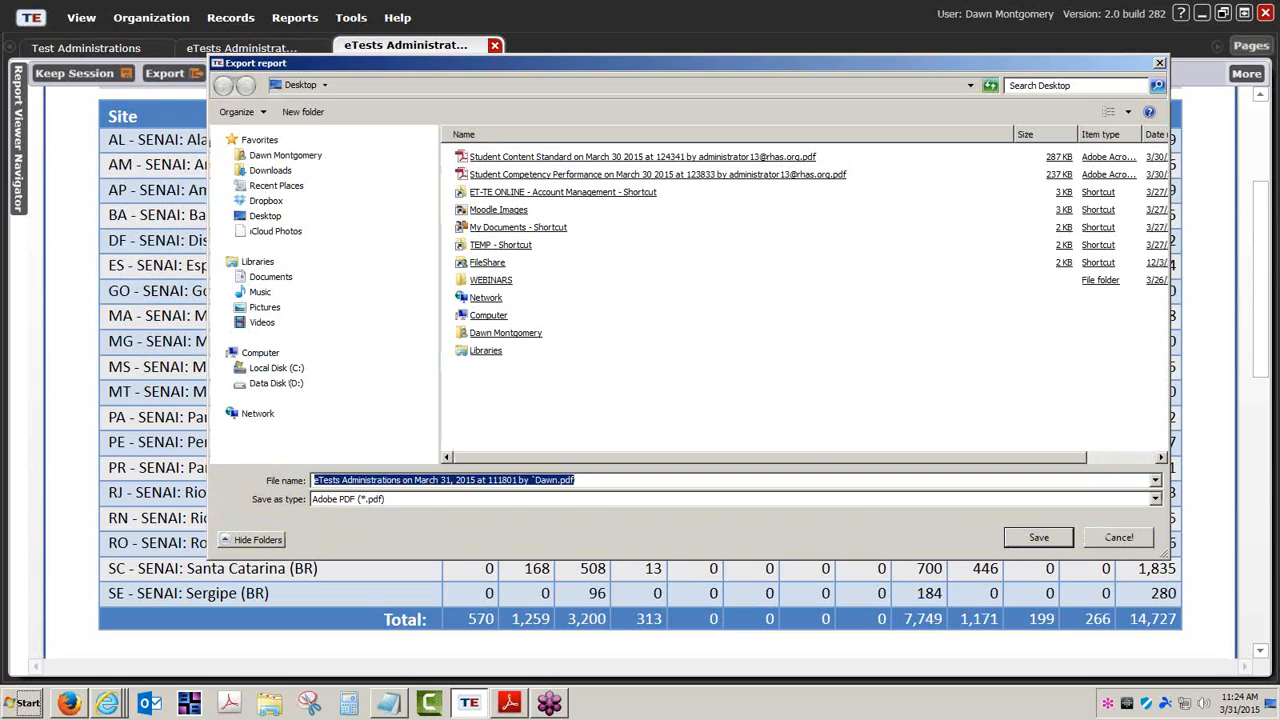
pyautogui.click(1156, 499)
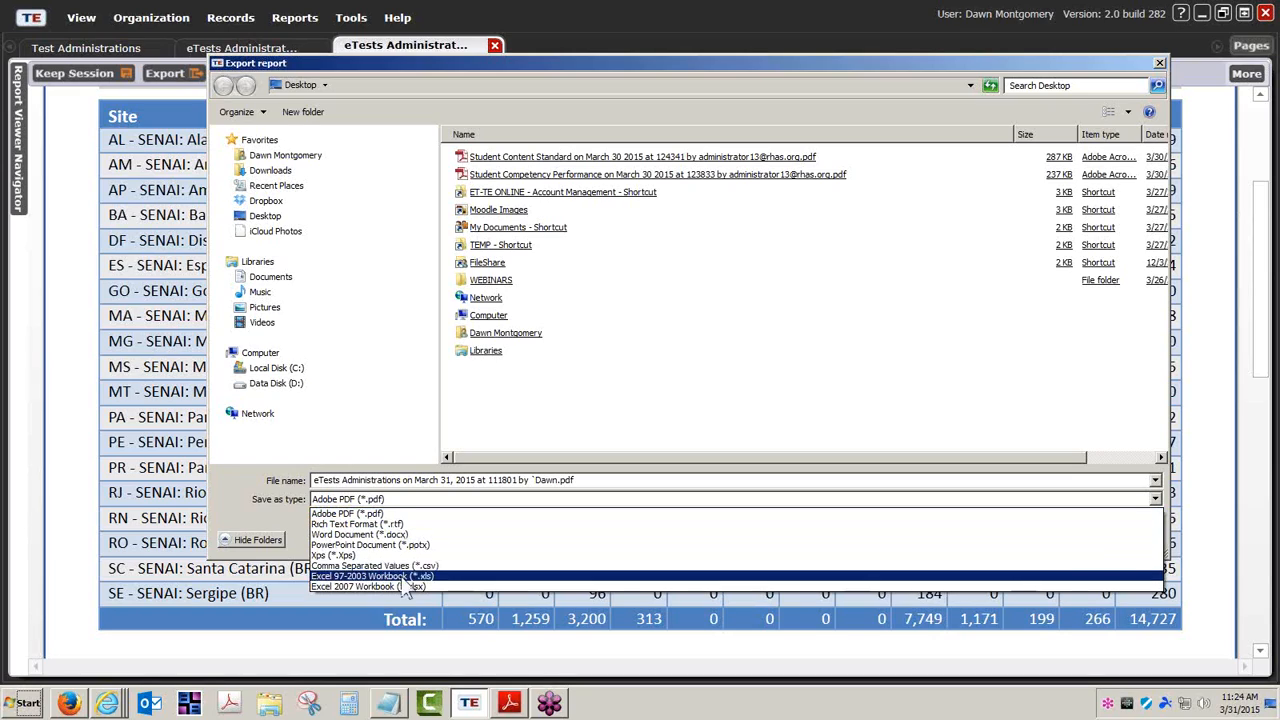
pyautogui.click(592, 417)
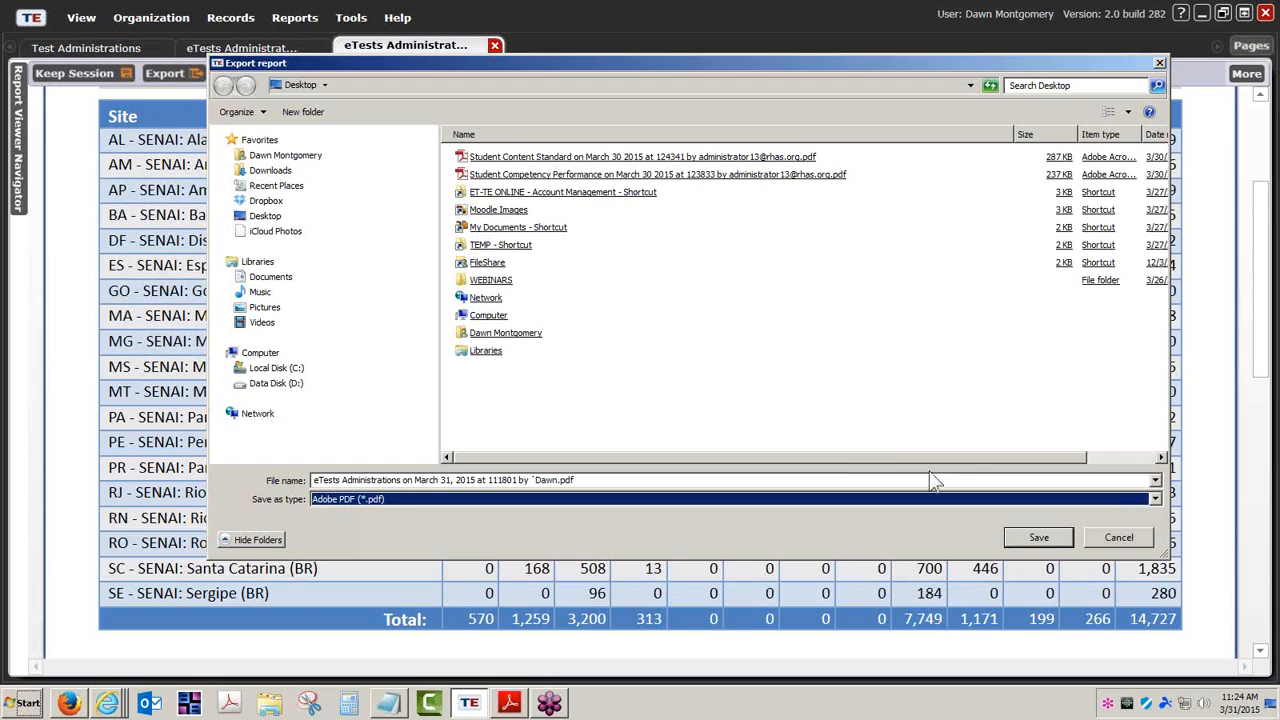
pyautogui.click(1113, 540)
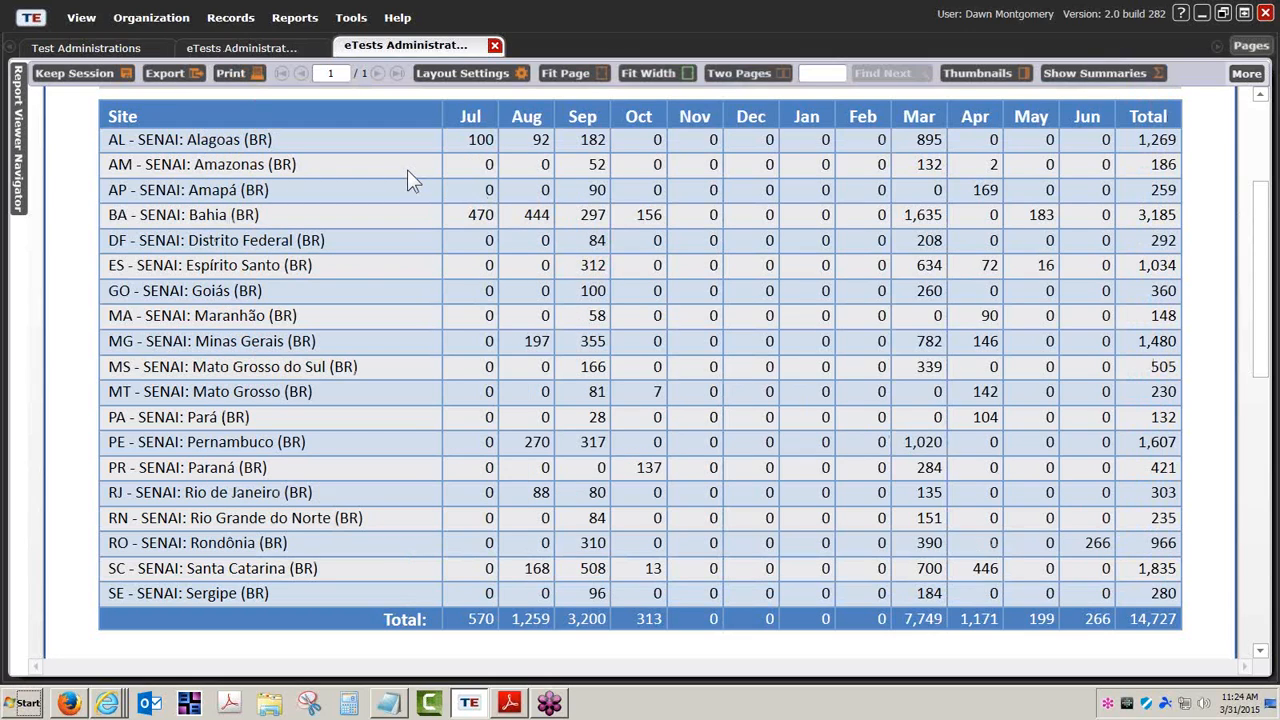
# Reopen the eTests Administrations report setup from CASAS eTests, keeping the current session
pyautogui.click(296, 20)
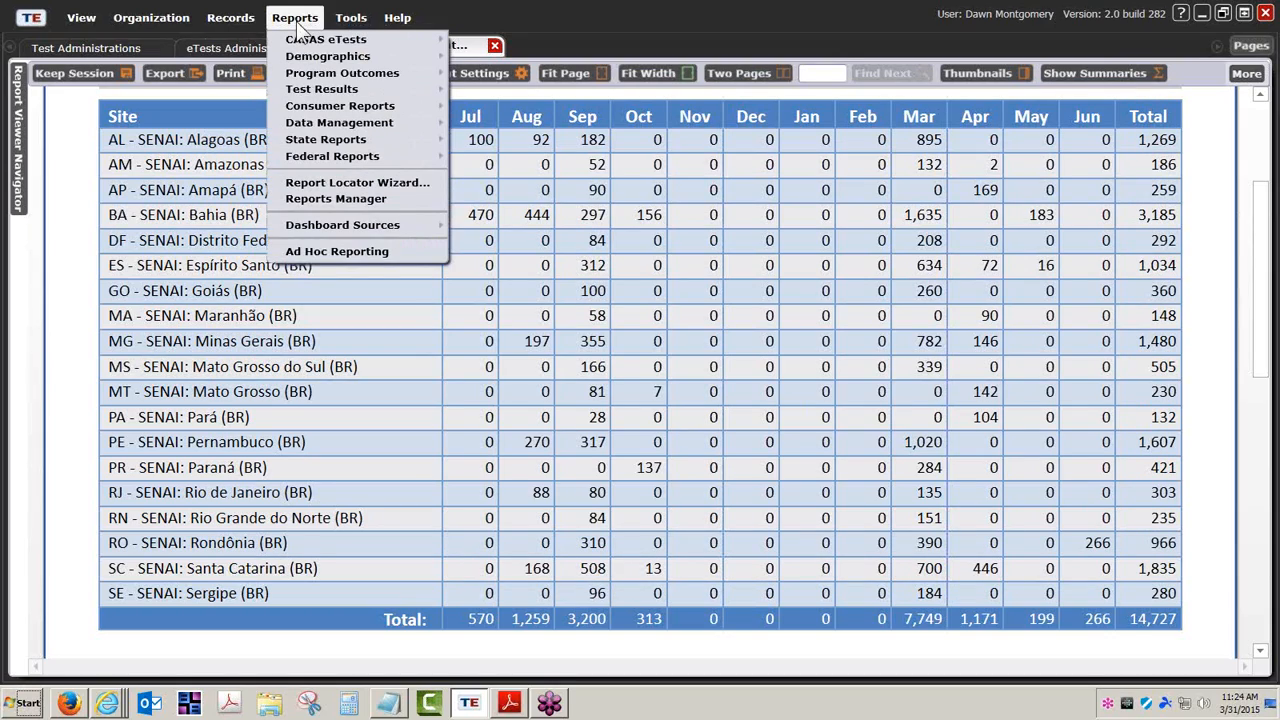
pyautogui.moveTo(312, 40)
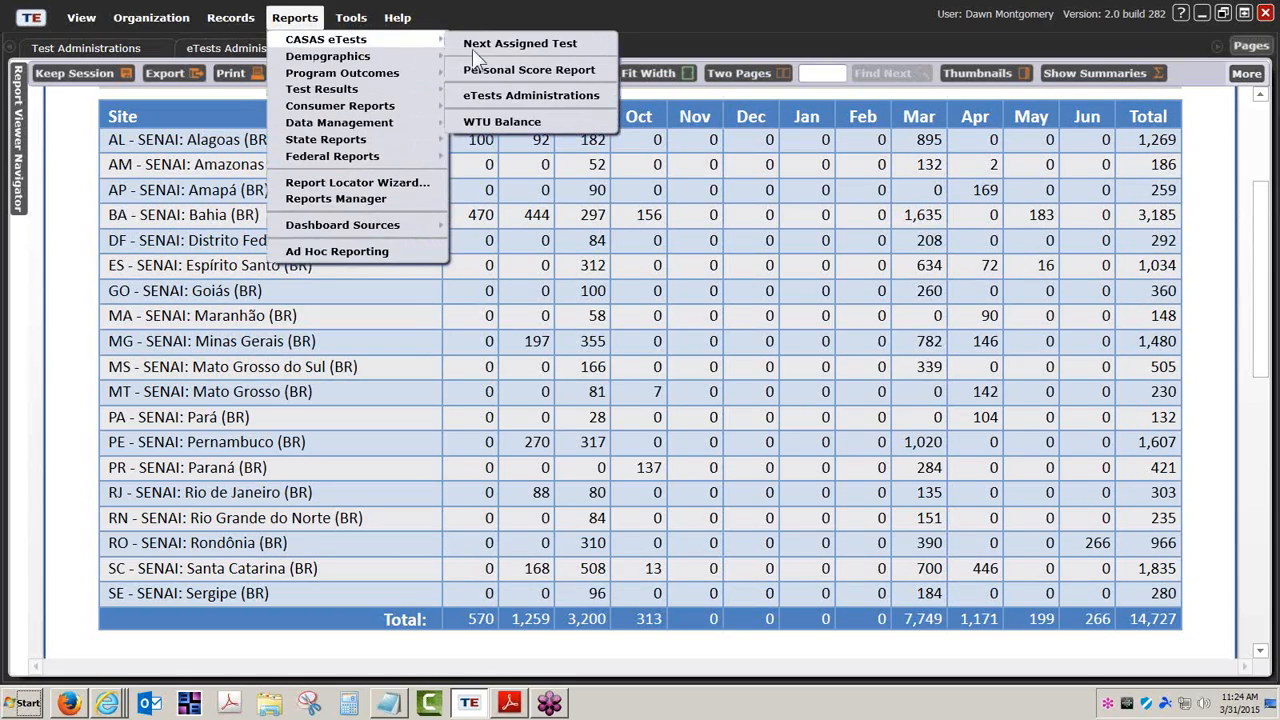
pyautogui.click(545, 104)
pyautogui.click(83, 76)
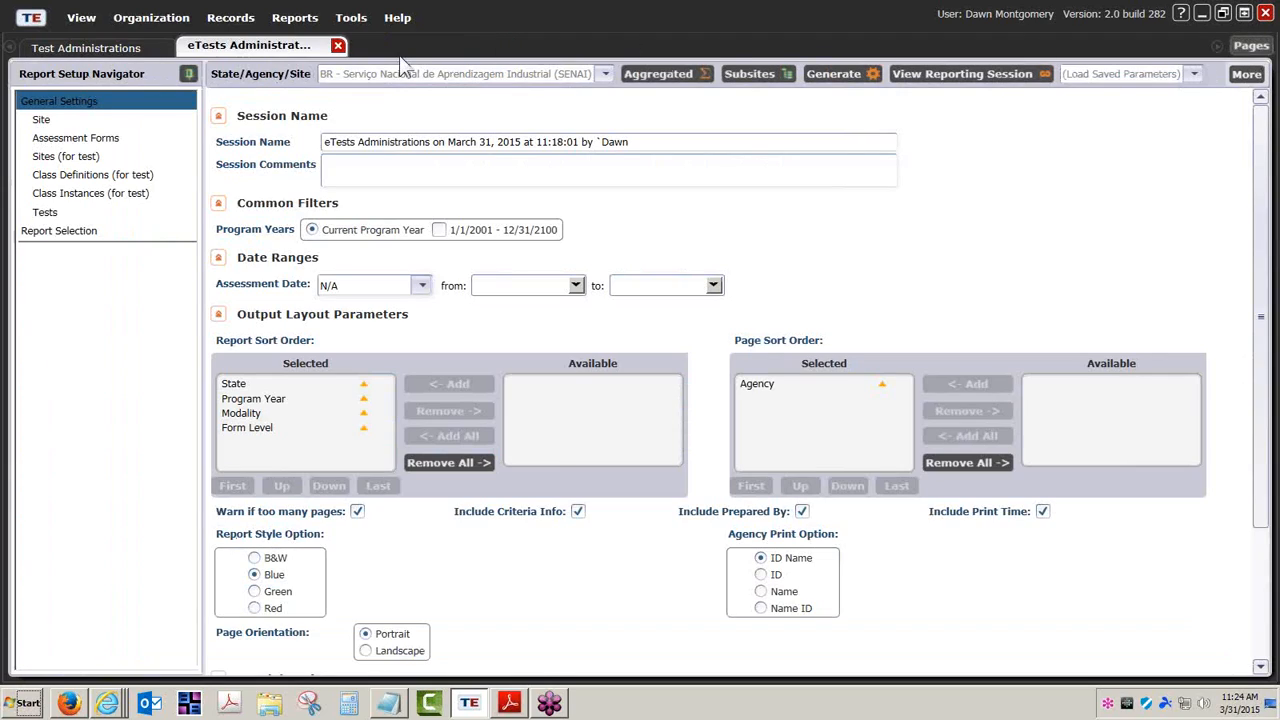
# Start a new WTU Balance report from Reports > CASAS eTests
pyautogui.click(292, 19)
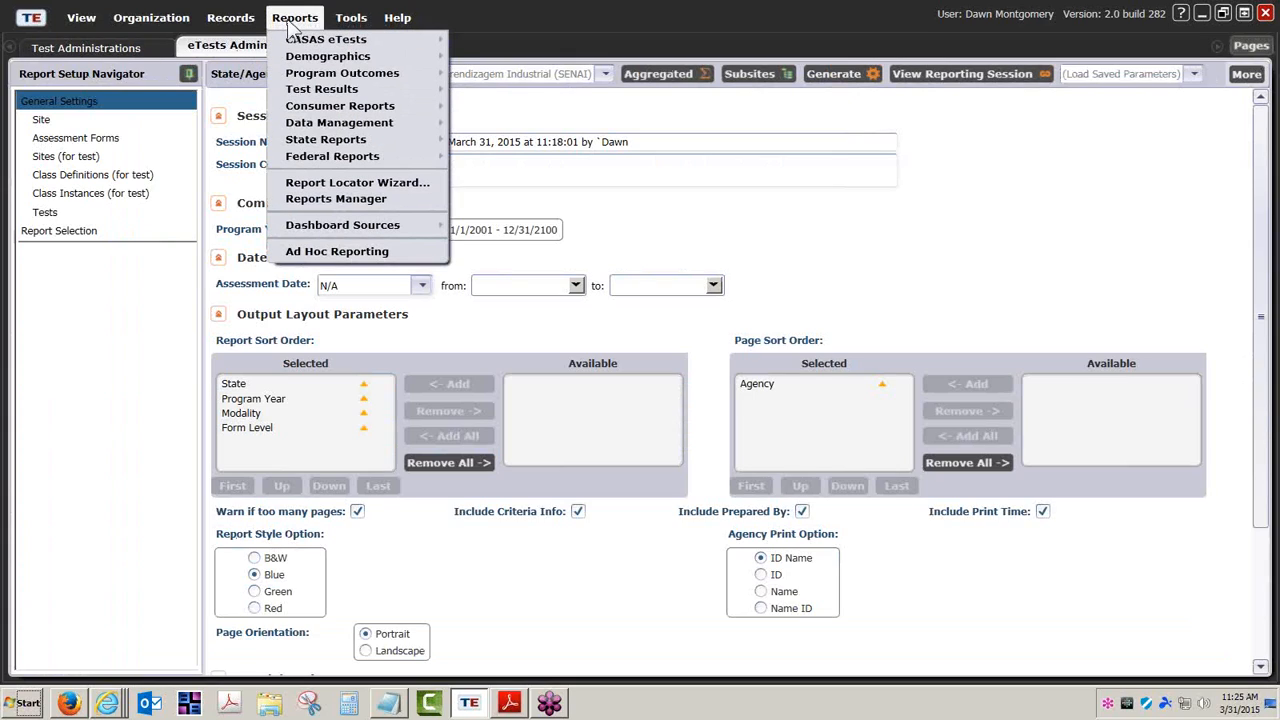
pyautogui.moveTo(320, 42)
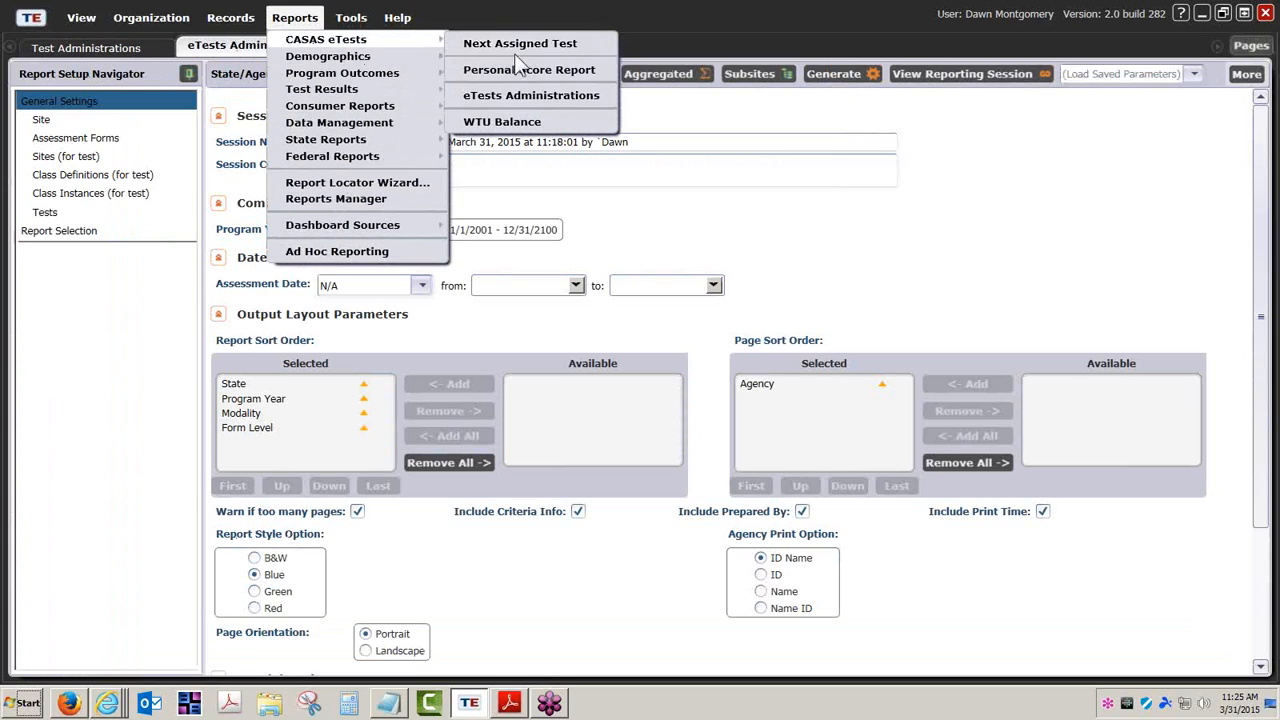
pyautogui.click(522, 123)
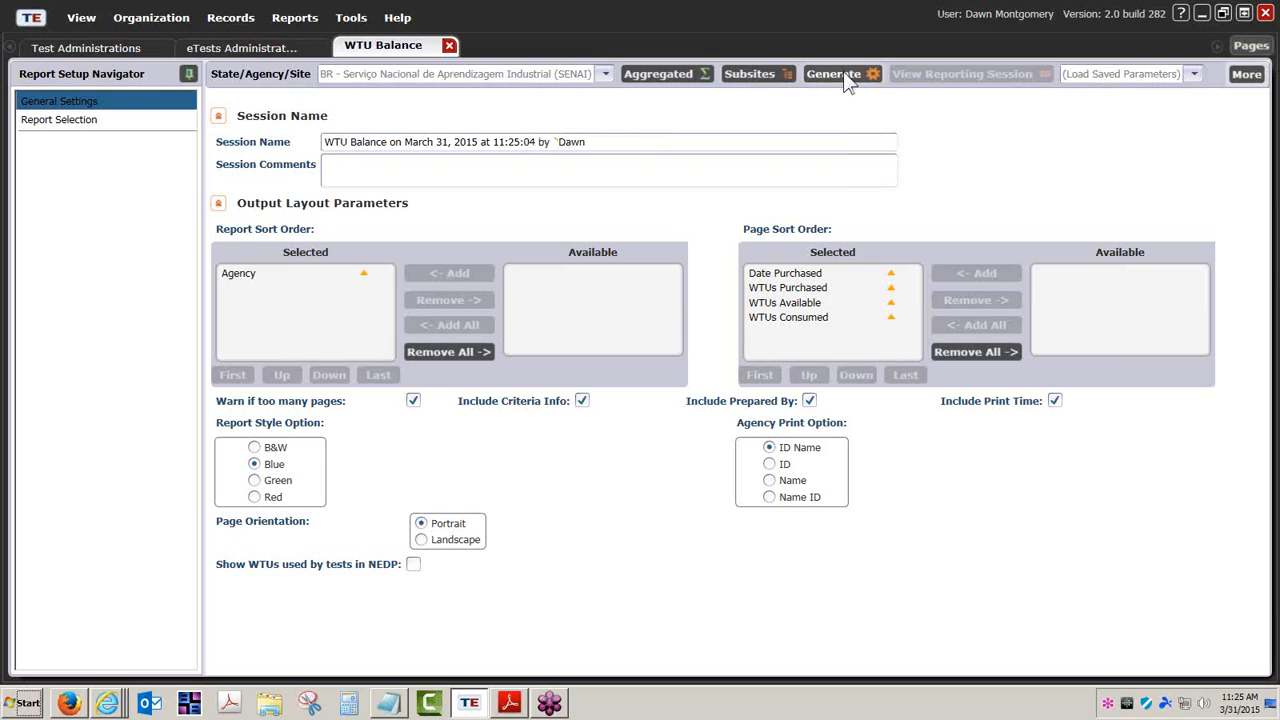
# Generate the SENAI WTU Balance report and mark the 6,866 value in the 4353 row
pyautogui.click(843, 73)
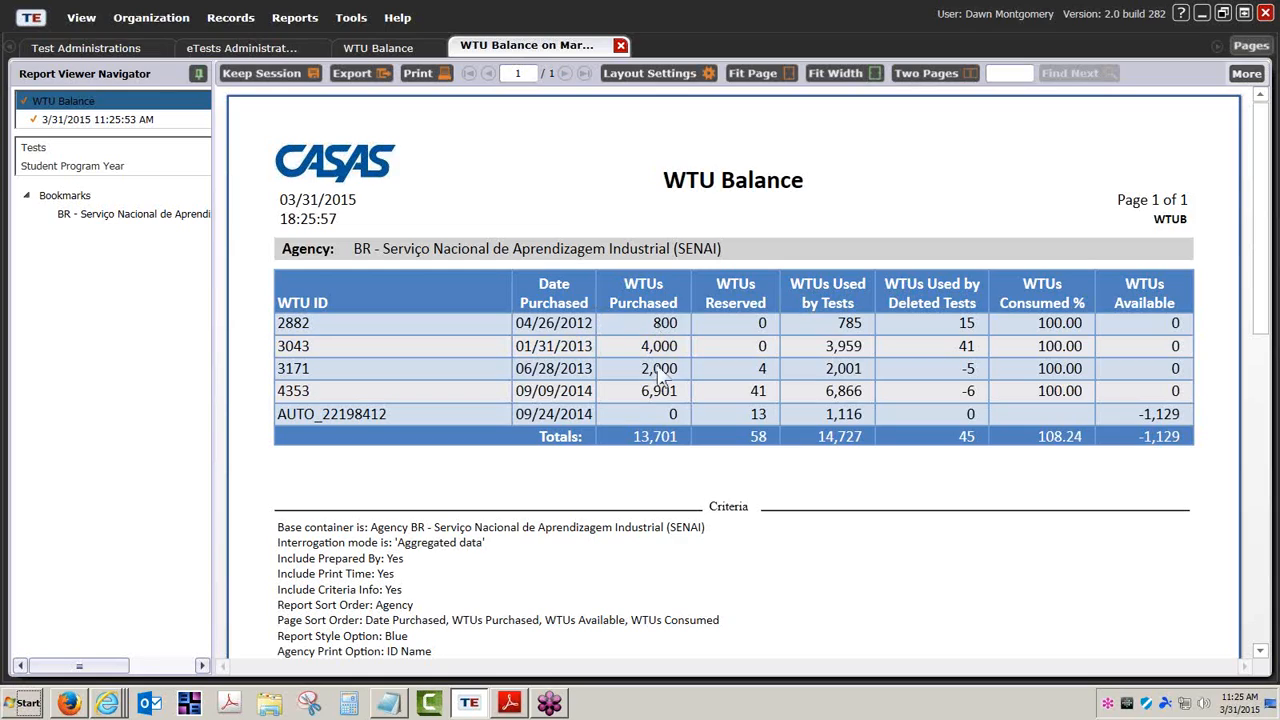
pyautogui.click(846, 395)
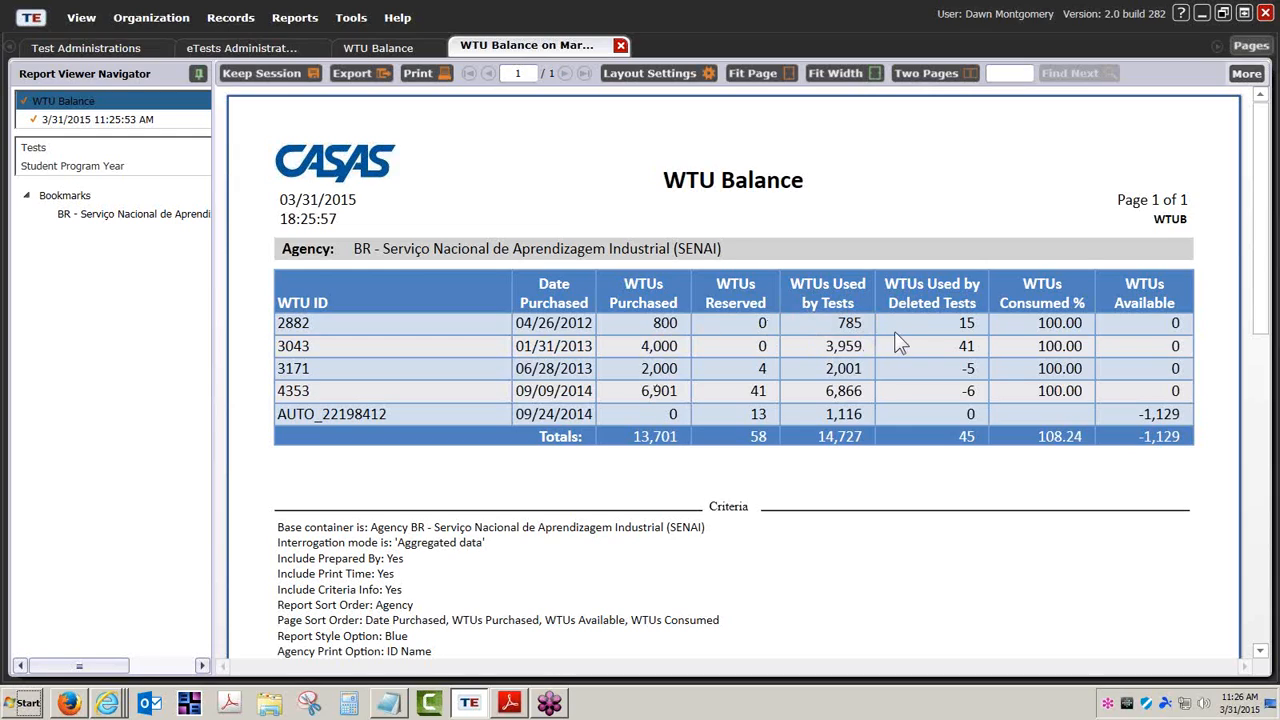
# Save the Test Administrations lister layout as the Default schema and select the WTU 4353 record
pyautogui.click(90, 50)
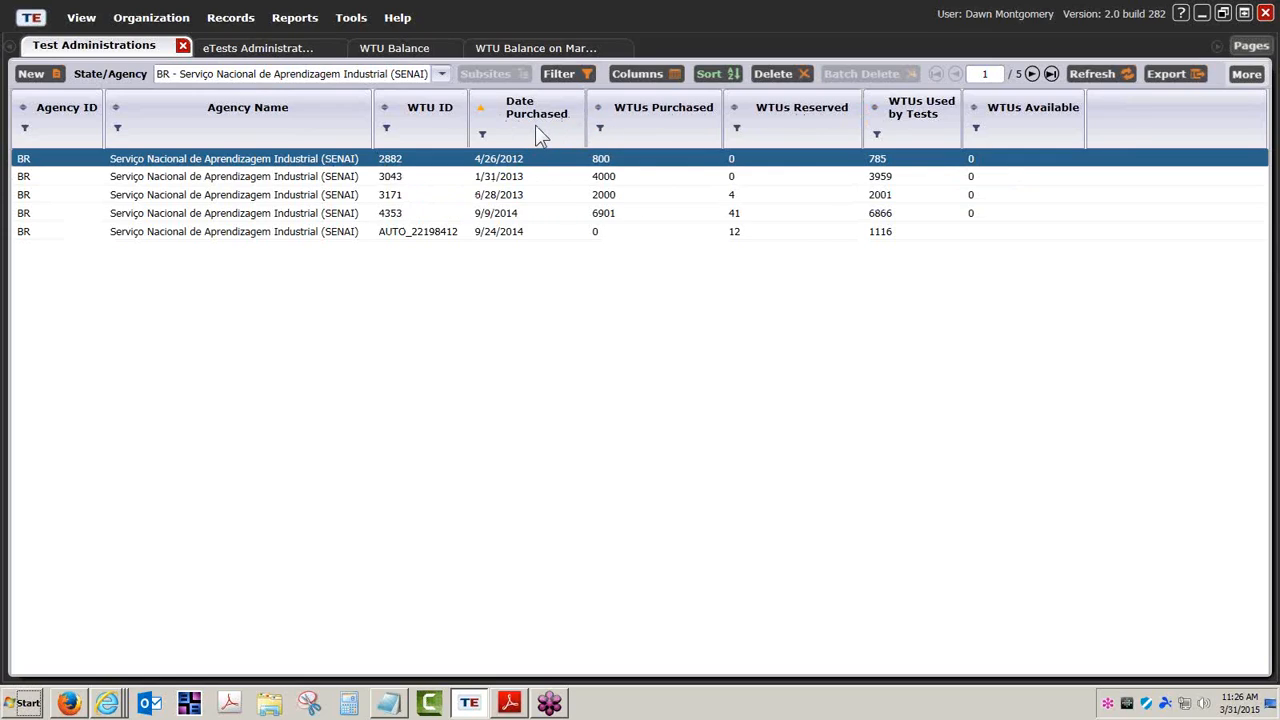
pyautogui.moveTo(534, 124)
pyautogui.mouseDown()
pyautogui.moveTo(317, 129)
pyautogui.moveTo(596, 120)
pyautogui.moveTo(531, 122)
pyautogui.mouseUp()
pyautogui.click(1250, 75)
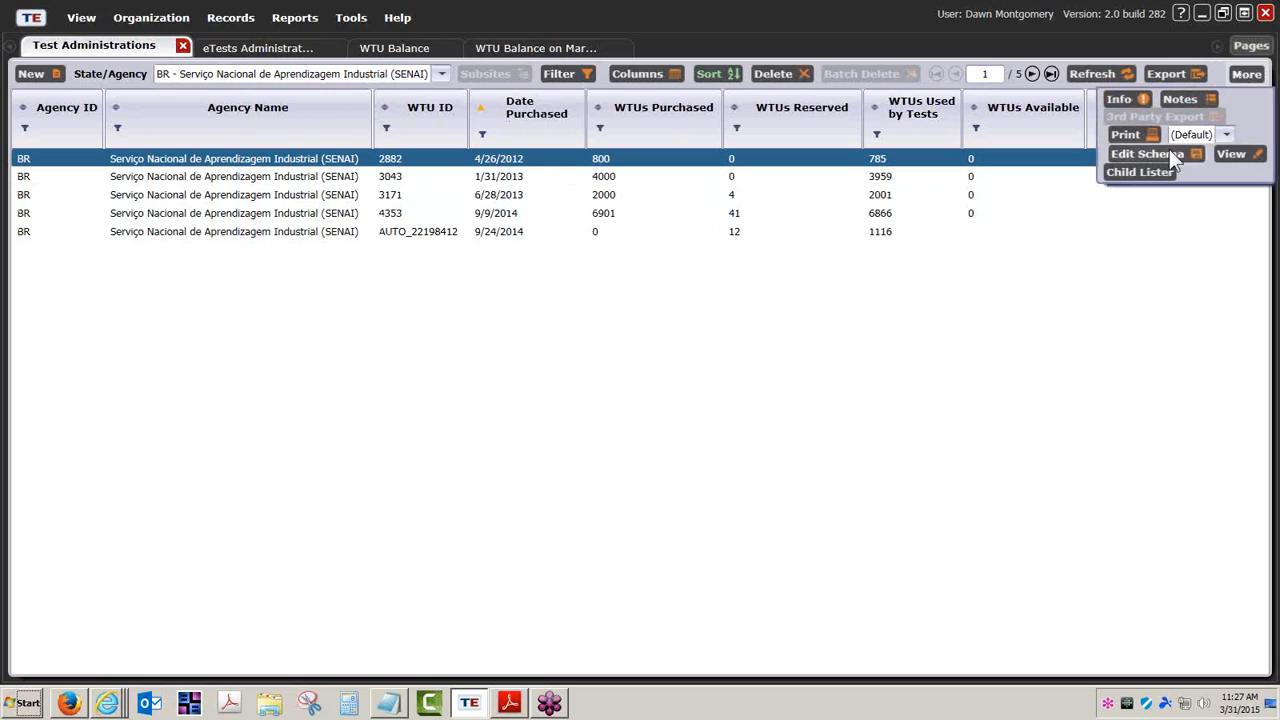
pyautogui.click(1166, 152)
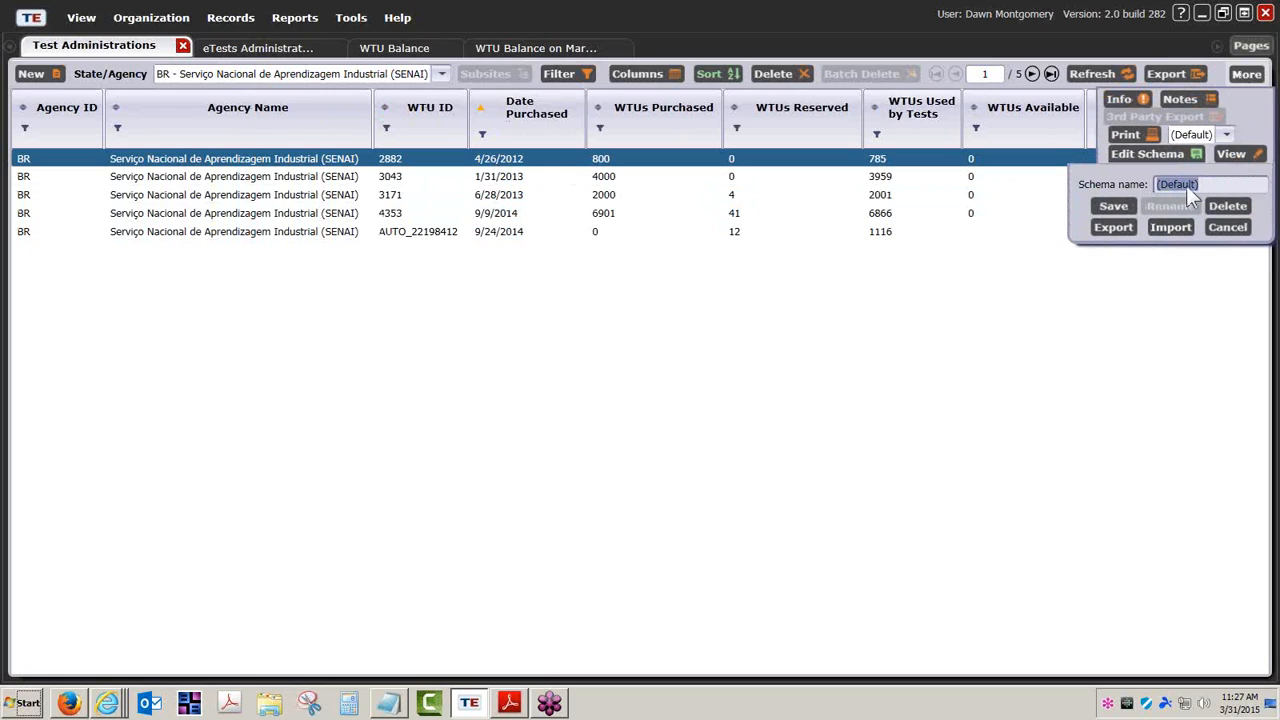
pyautogui.click(1110, 207)
pyautogui.click(1197, 218)
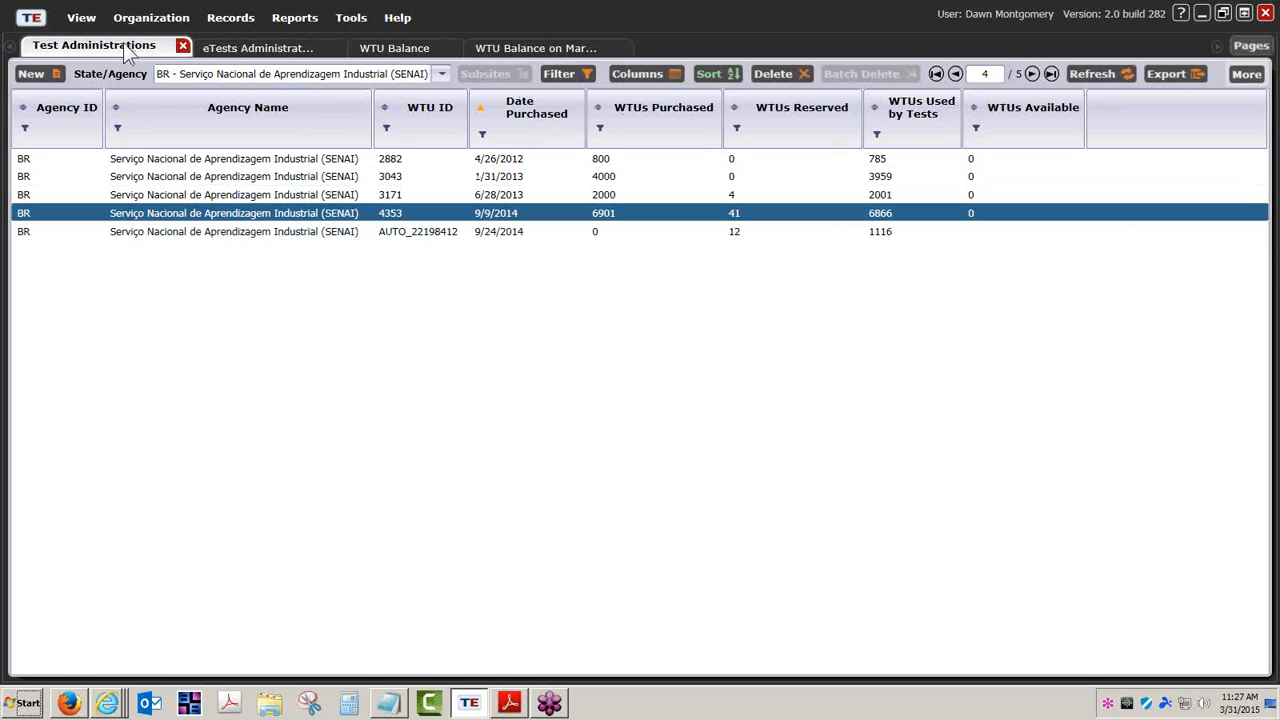
# Close the WTU Balance viewer, compare the eTests Administrations and WTU Balance settings, then return to the lister
pyautogui.click(526, 48)
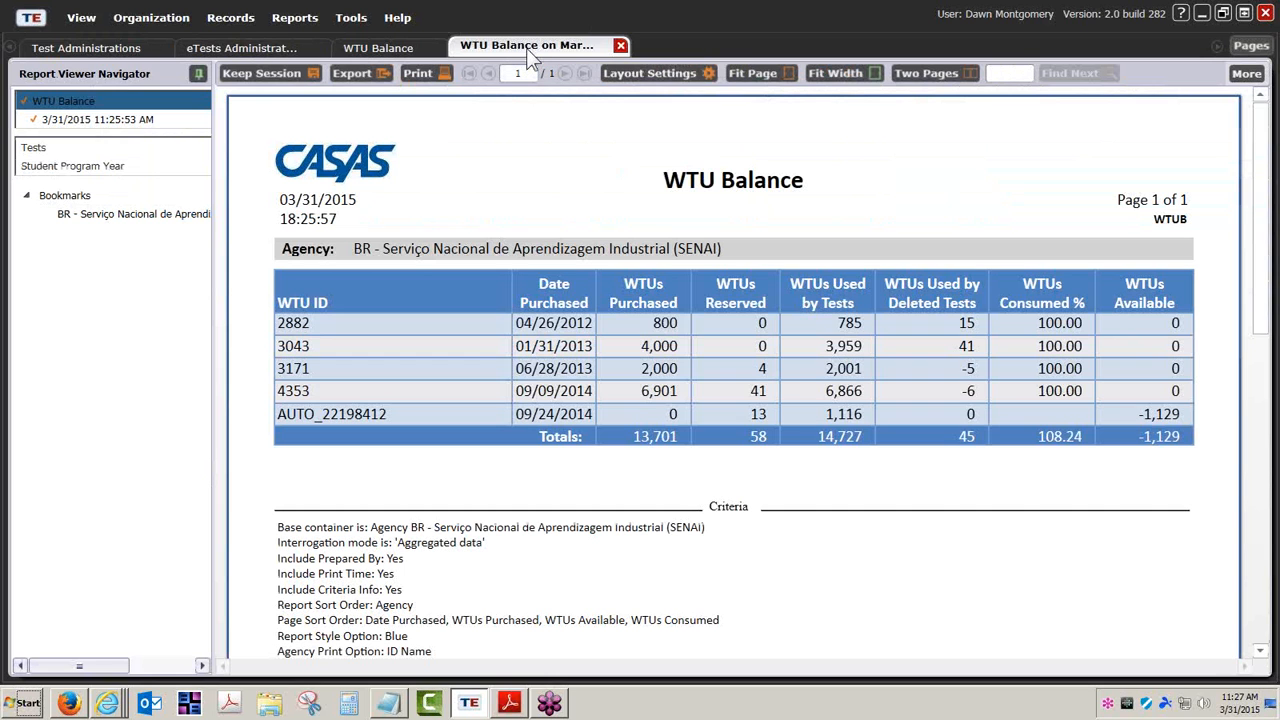
pyautogui.click(256, 73)
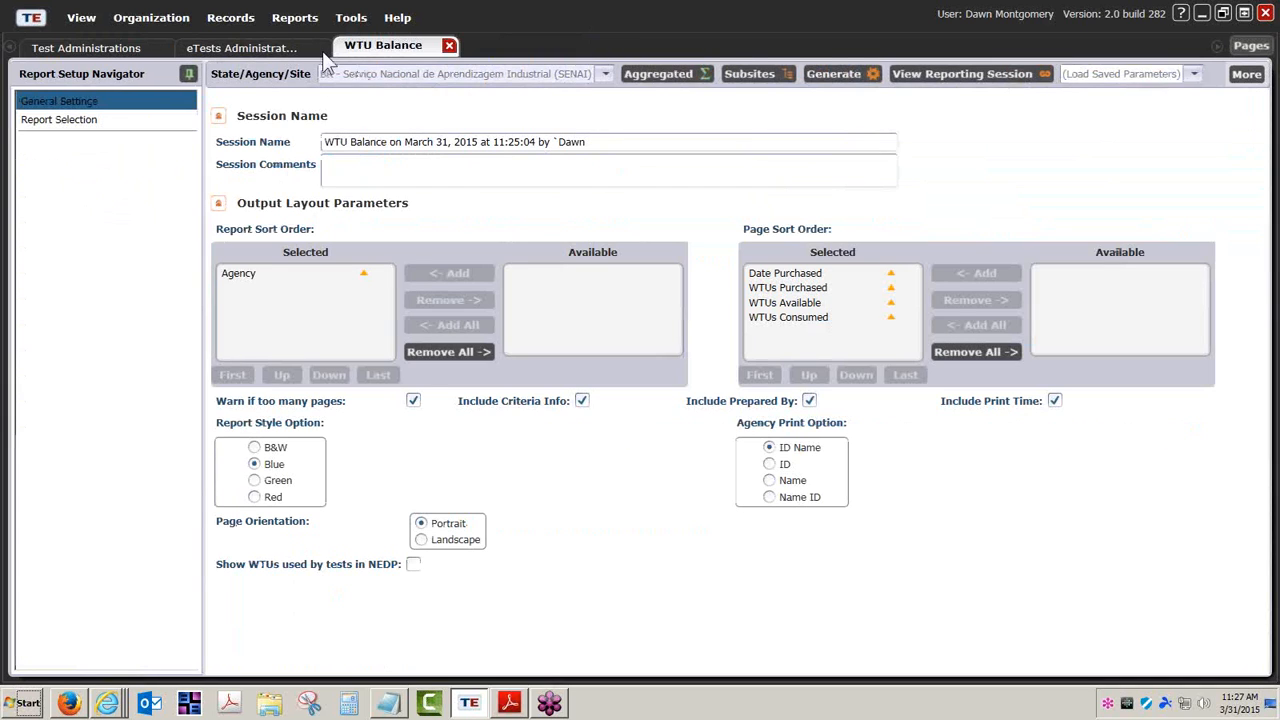
pyautogui.click(92, 45)
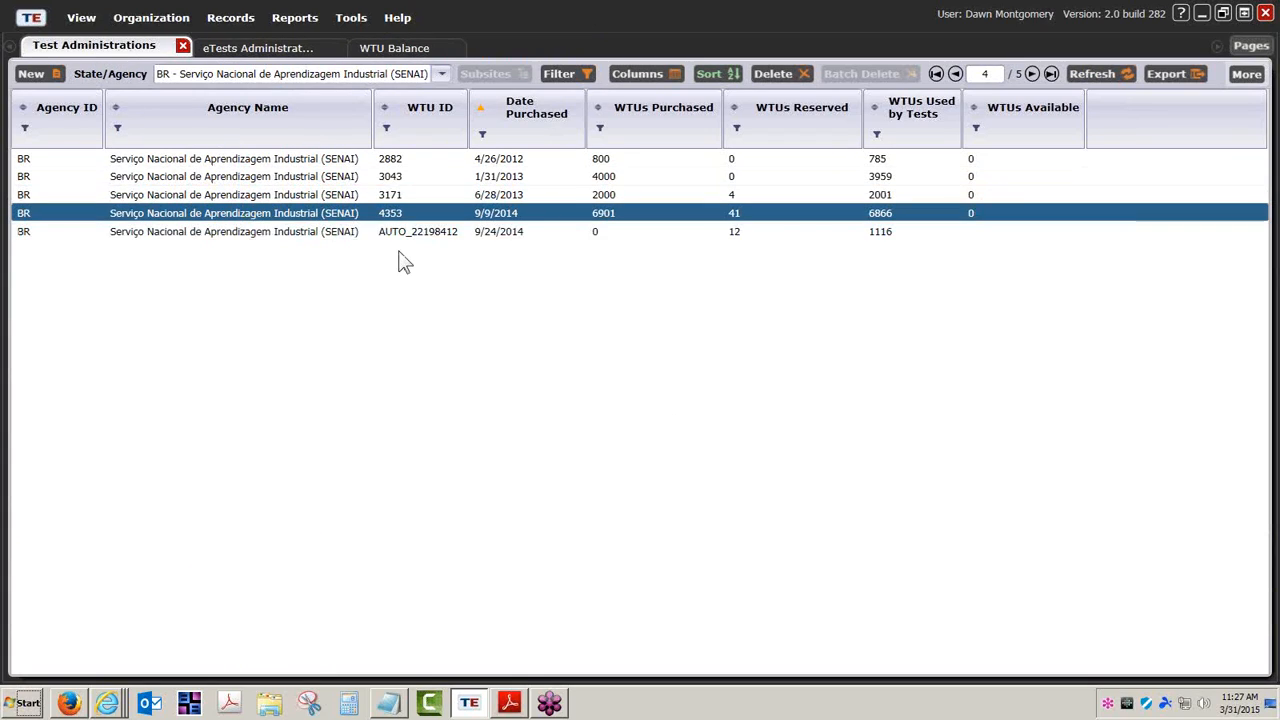
pyautogui.click(254, 48)
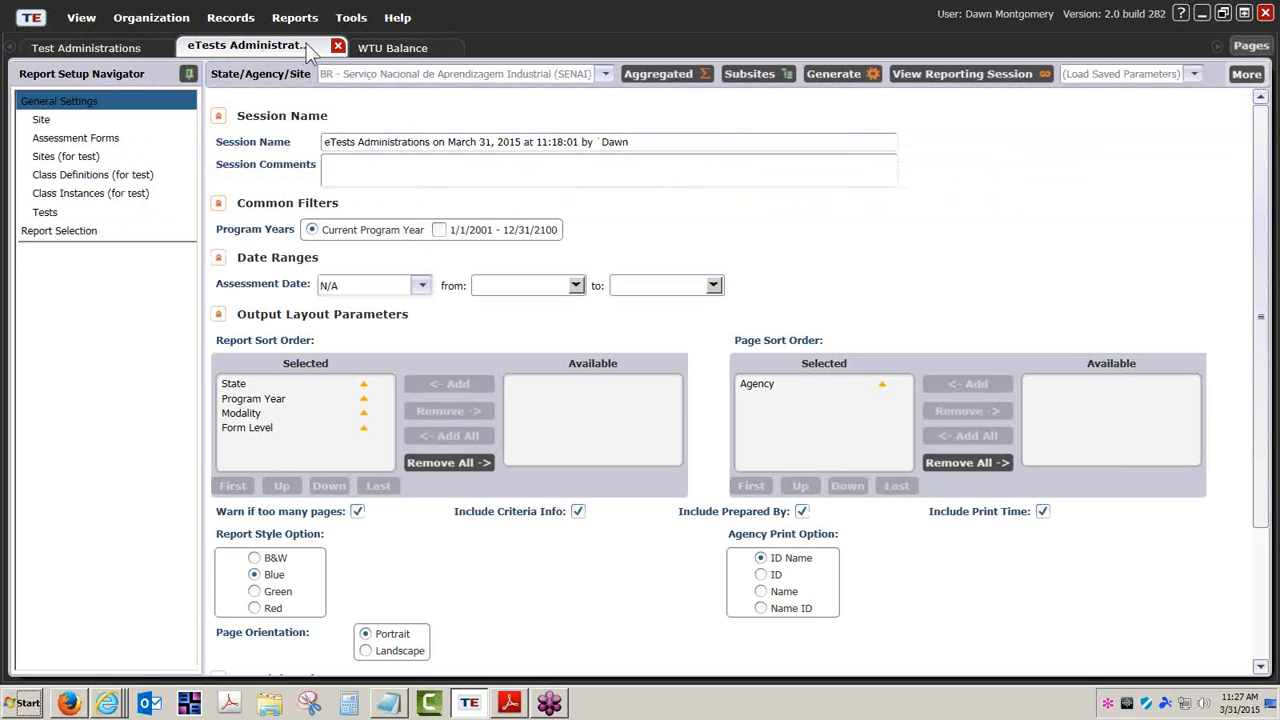
pyautogui.click(393, 47)
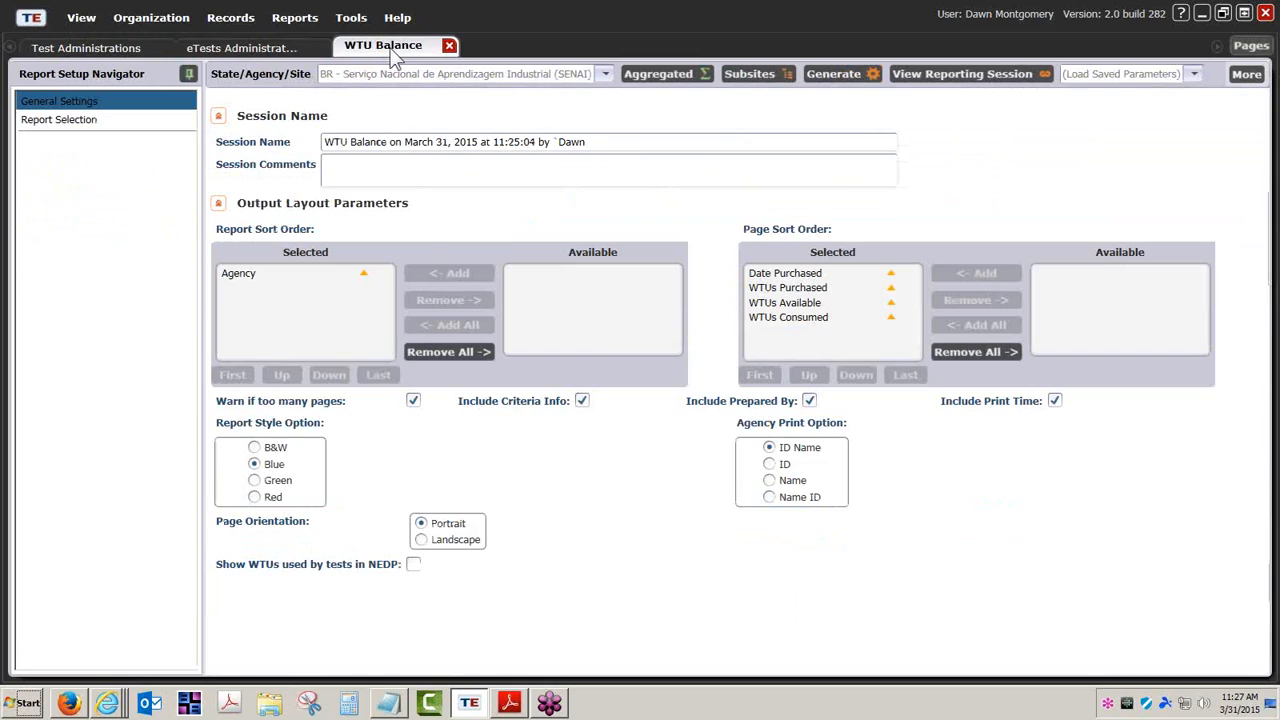
pyautogui.click(292, 46)
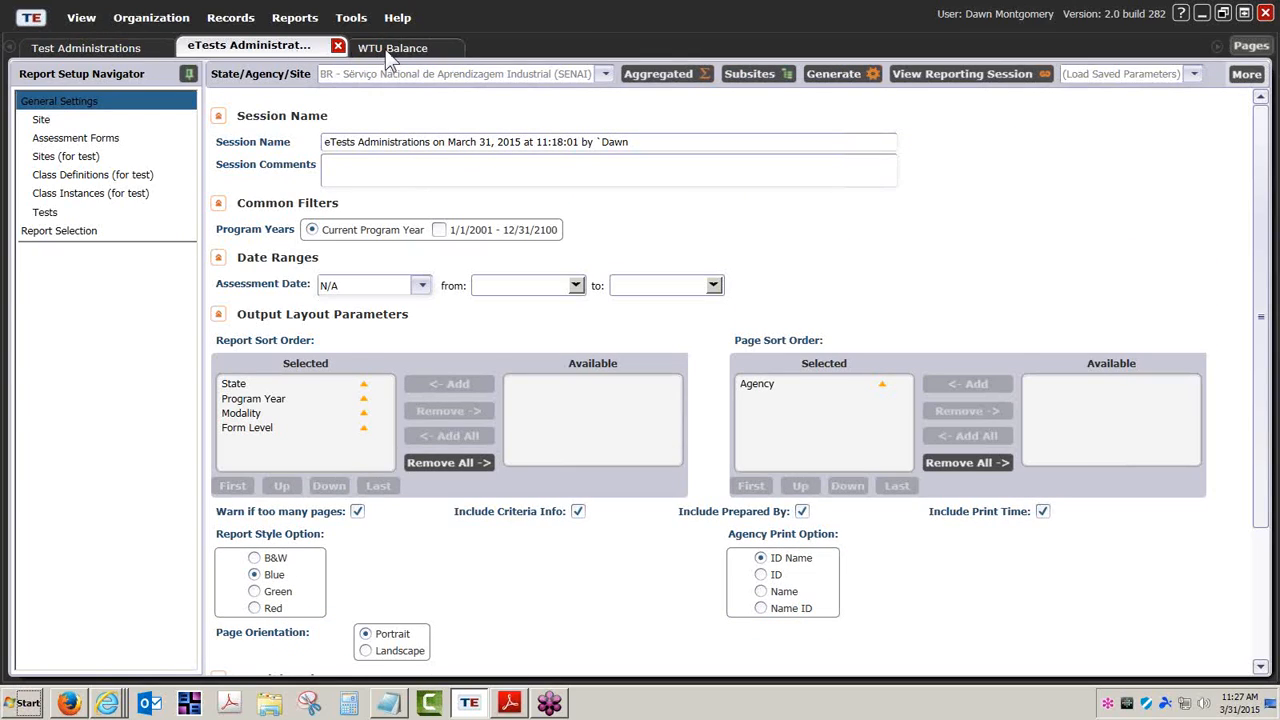
pyautogui.click(385, 49)
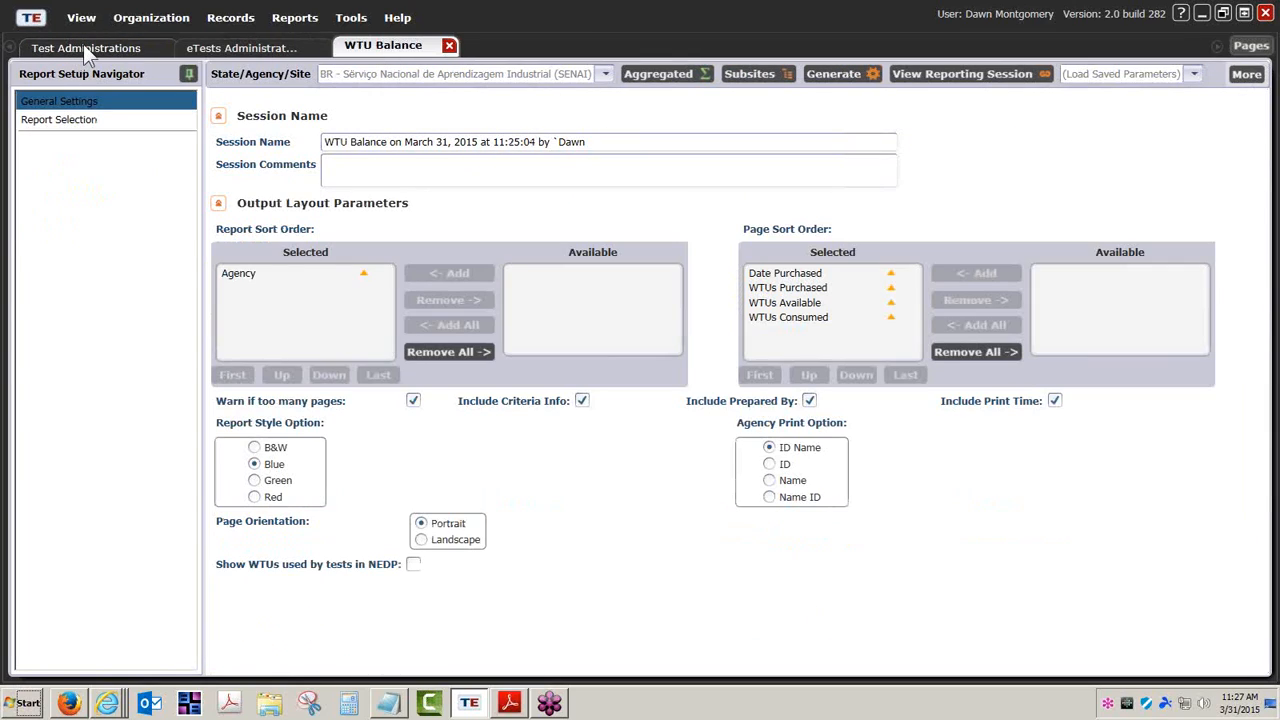
pyautogui.click(84, 47)
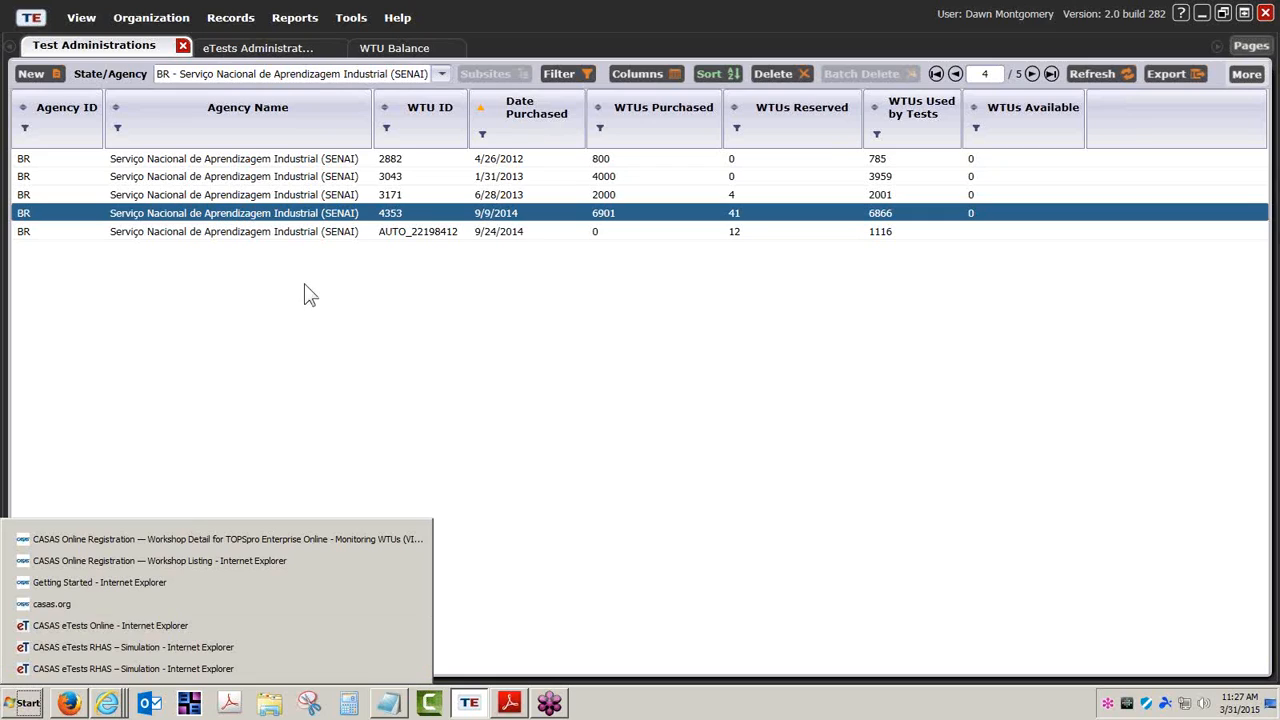
# Bring the casas.org Workshop Detail window forward and show the Getting Started downloads page
pyautogui.moveTo(112, 706)
pyautogui.click(155, 538)
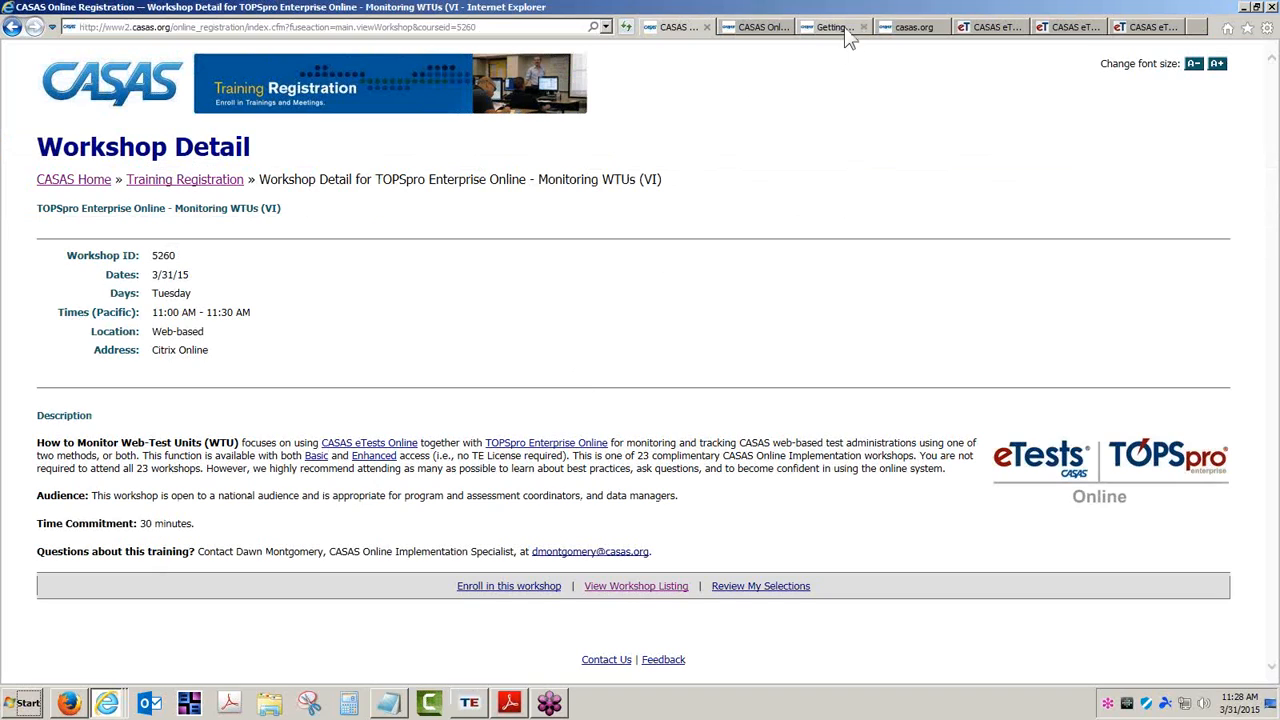
pyautogui.click(843, 29)
pyautogui.scroll(3, 1121, 222)
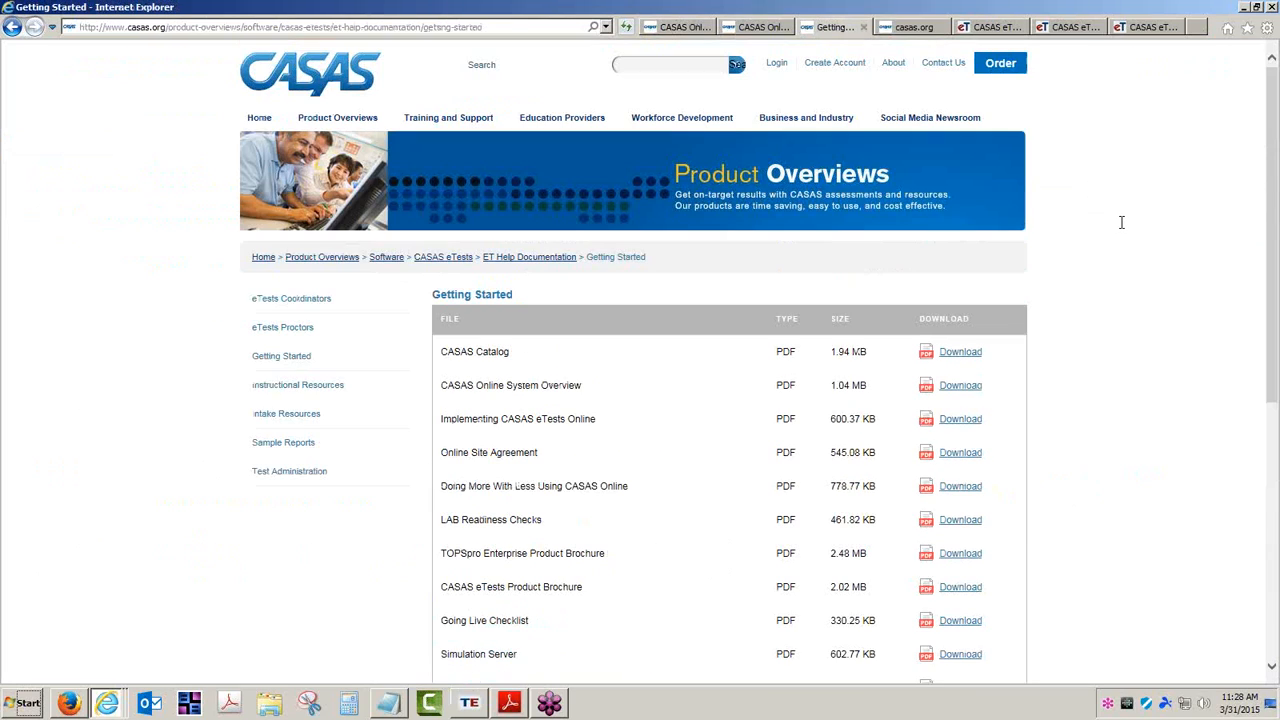
# Sign in to casas.org with the account e-mail and password, then open the Order page
pyautogui.click(777, 63)
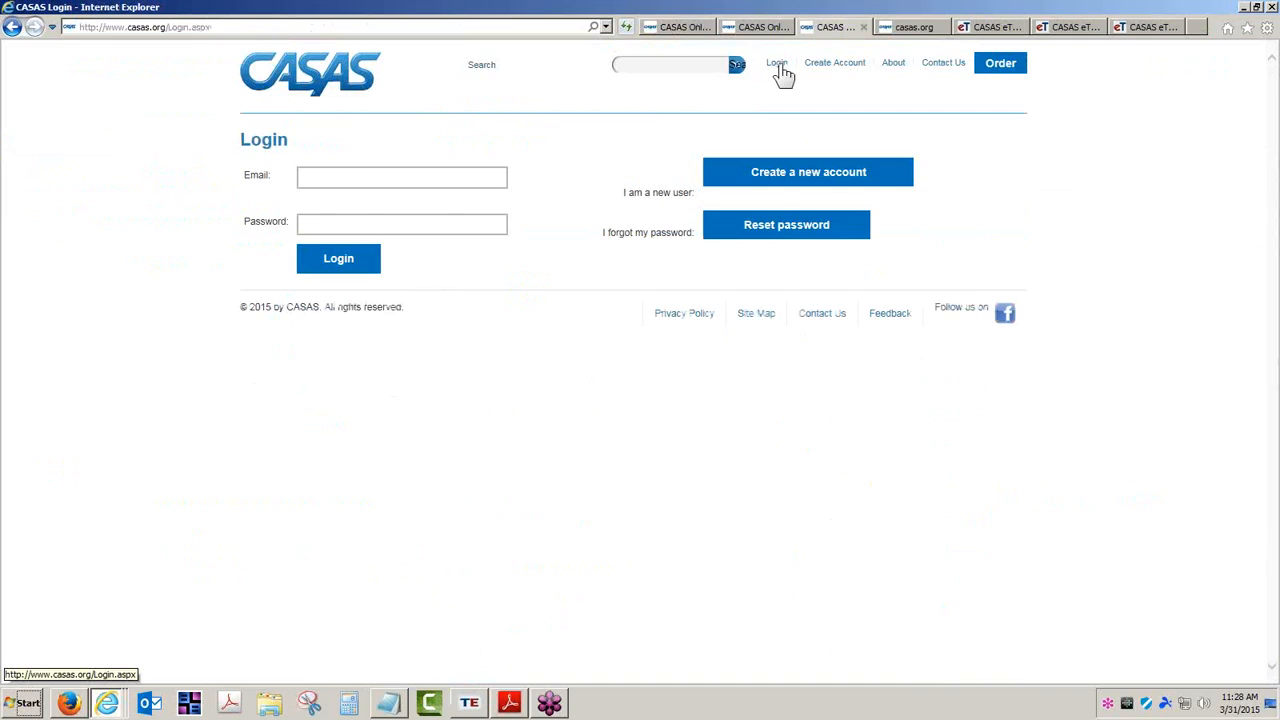
pyautogui.click(330, 177)
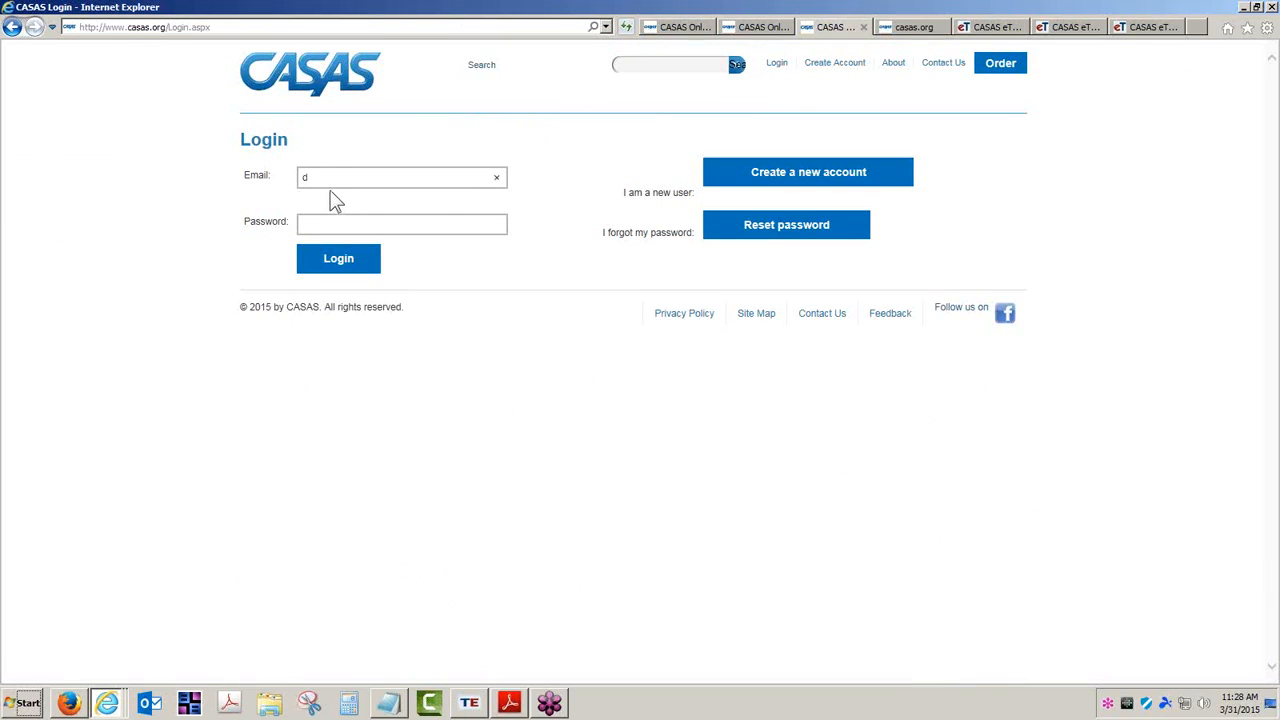
pyautogui.press('Return')
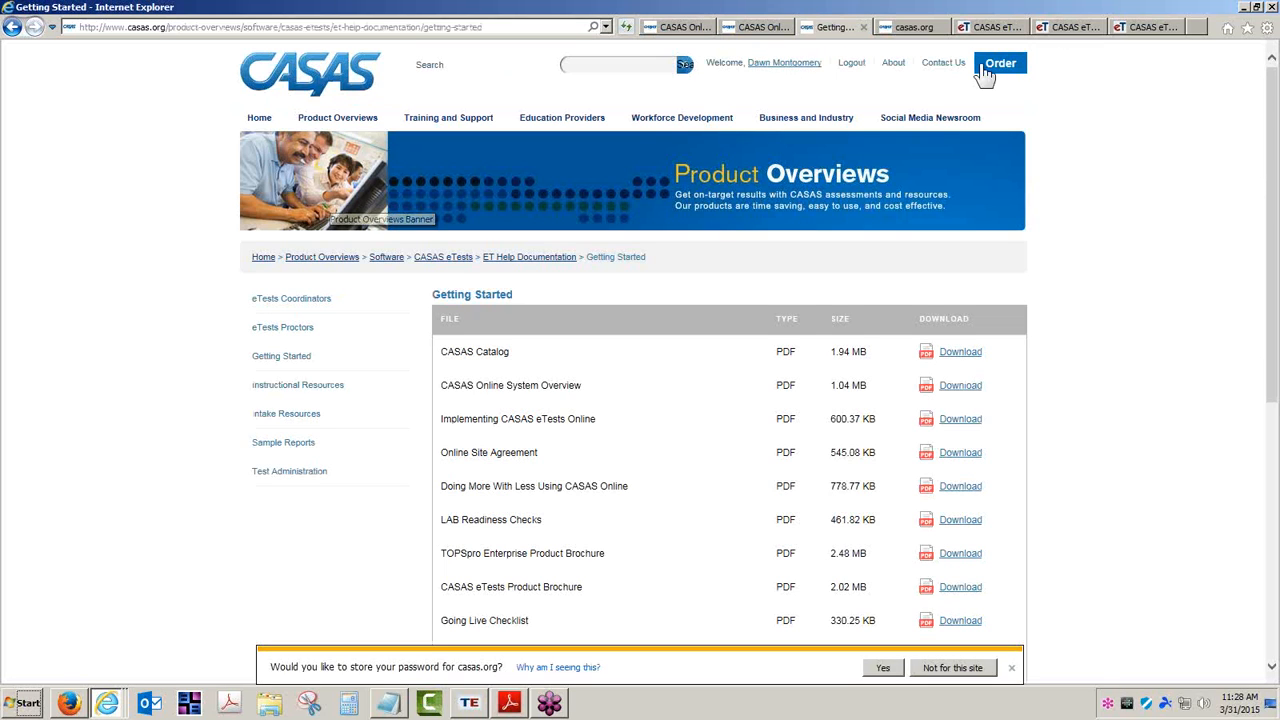
pyautogui.click(991, 70)
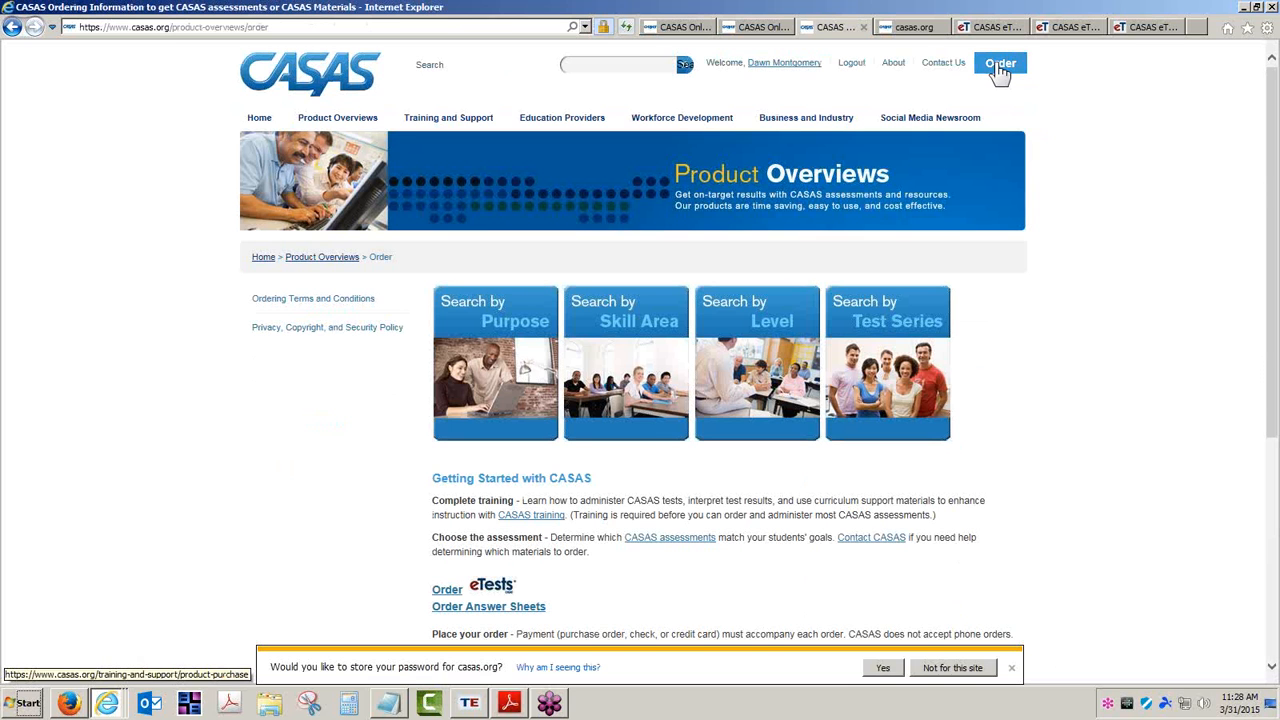
pyautogui.scroll(-1, 750, 598)
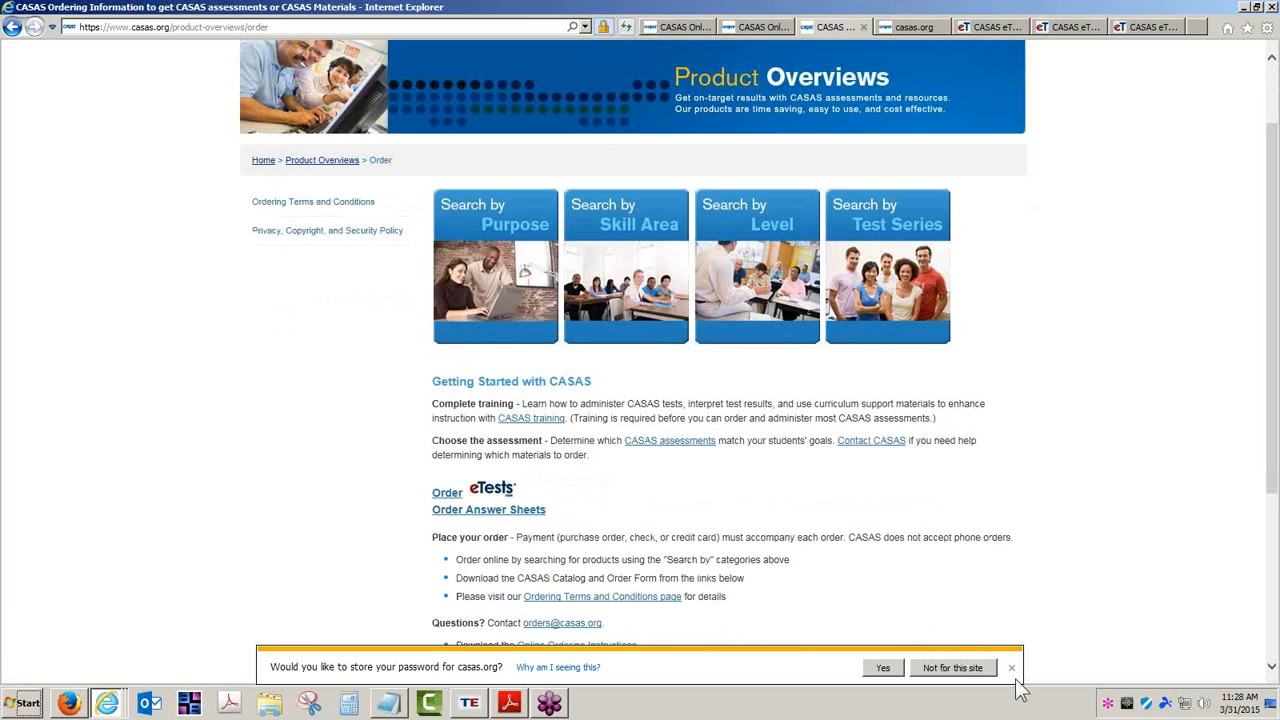
pyautogui.click(881, 668)
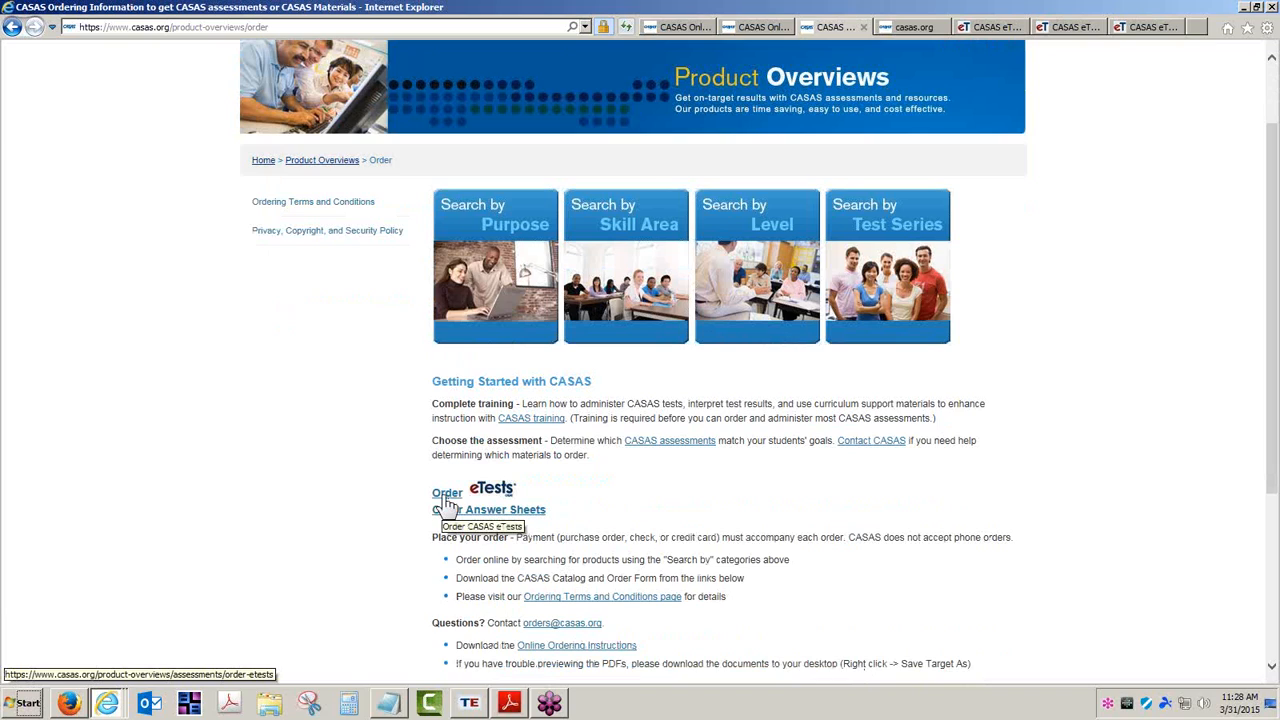
# Open the Order eTests page and scroll to the online and desktop test unit prices
pyautogui.click(447, 497)
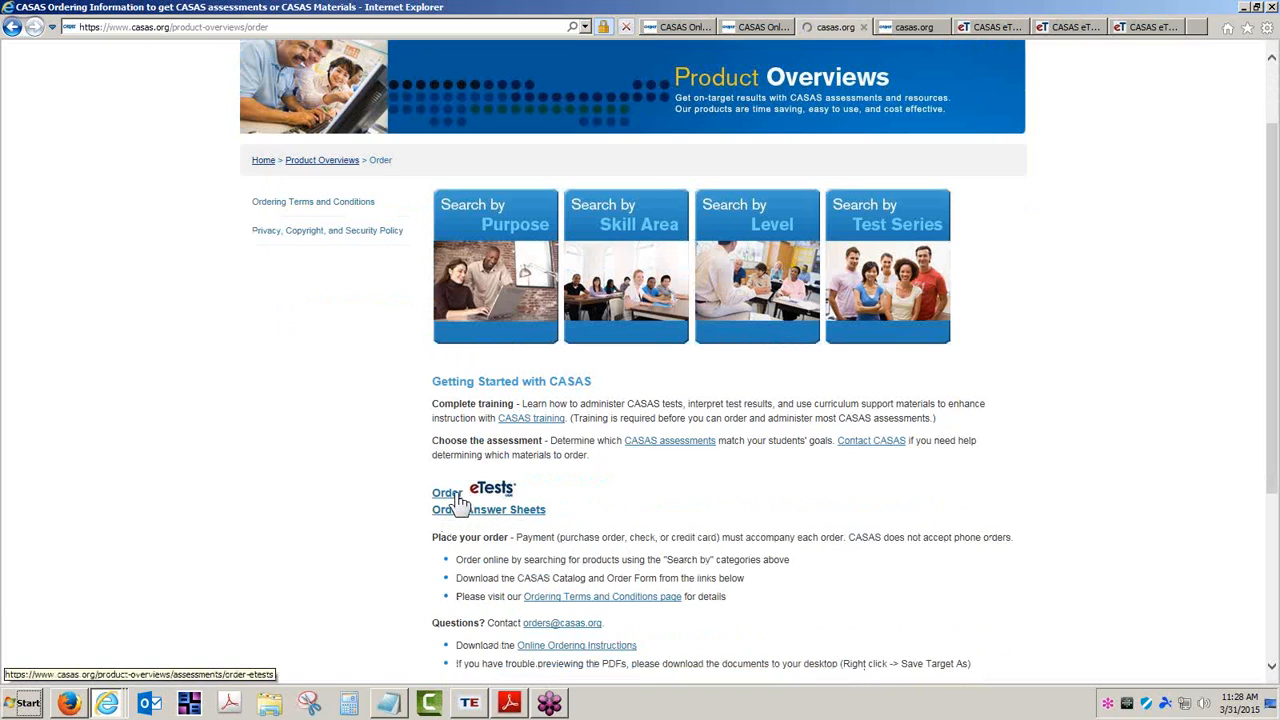
pyautogui.scroll(-2, 597, 505)
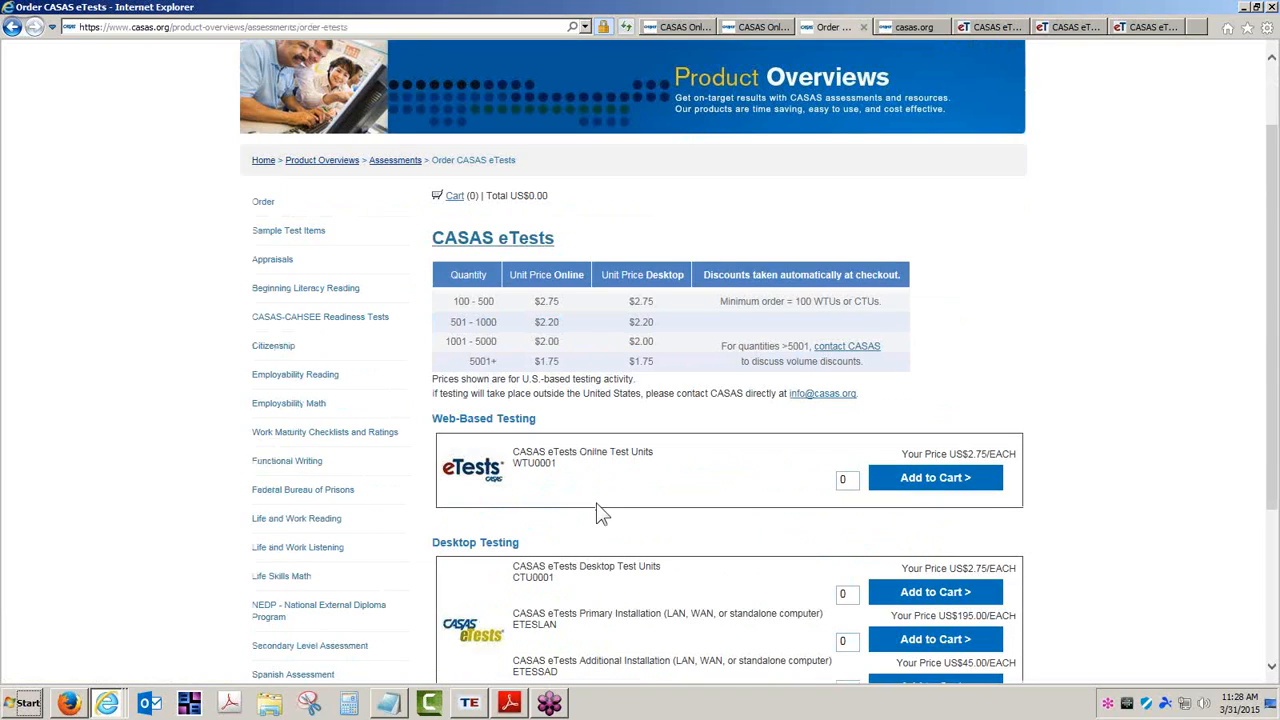
pyautogui.scroll(-1, 597, 505)
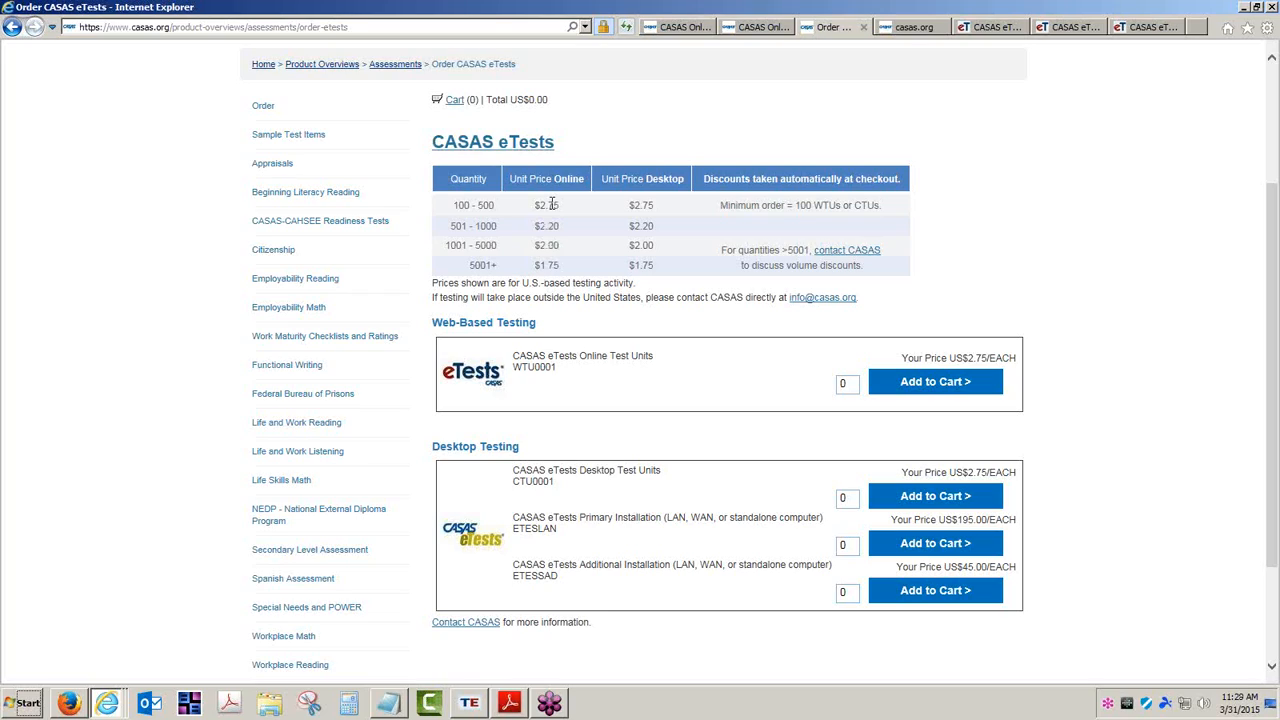
# Add 101 CASAS eTests Online Test Units to the cart and review the US$277.75 total
pyautogui.doubleClick(843, 383)
pyautogui.write('101')
pyautogui.click(921, 390)
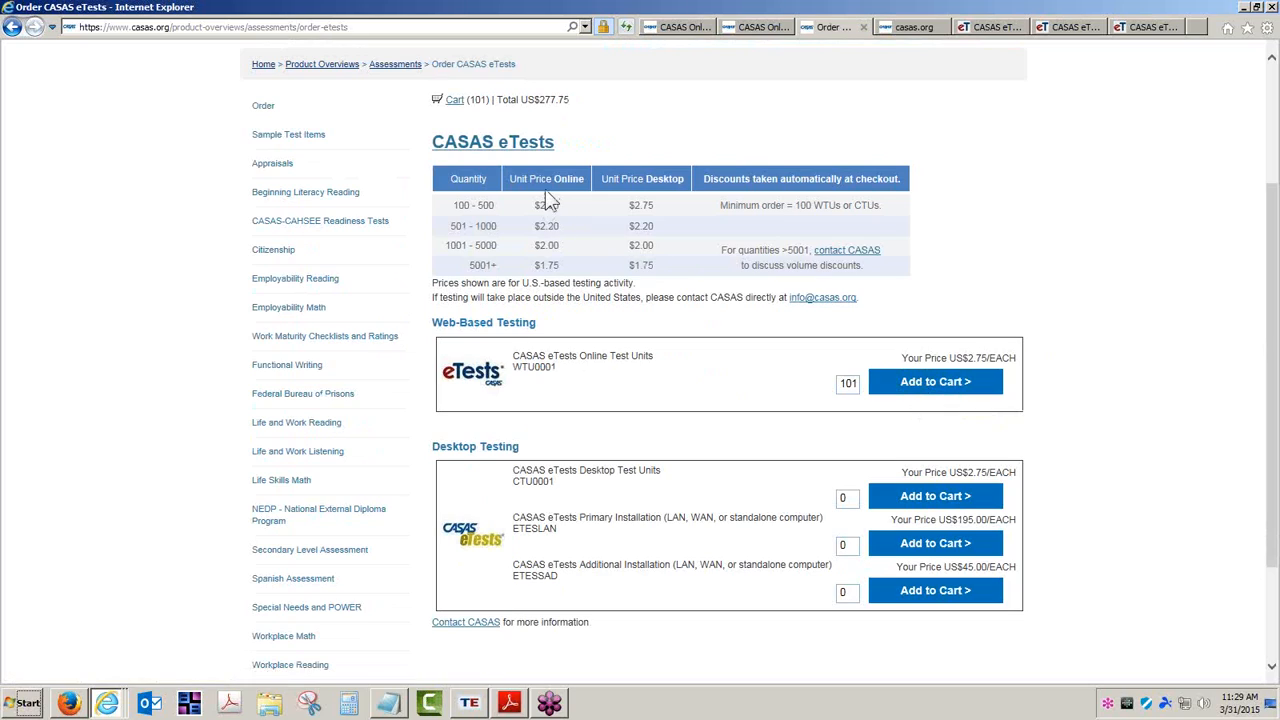
pyautogui.scroll(3, 548, 210)
pyautogui.click(456, 296)
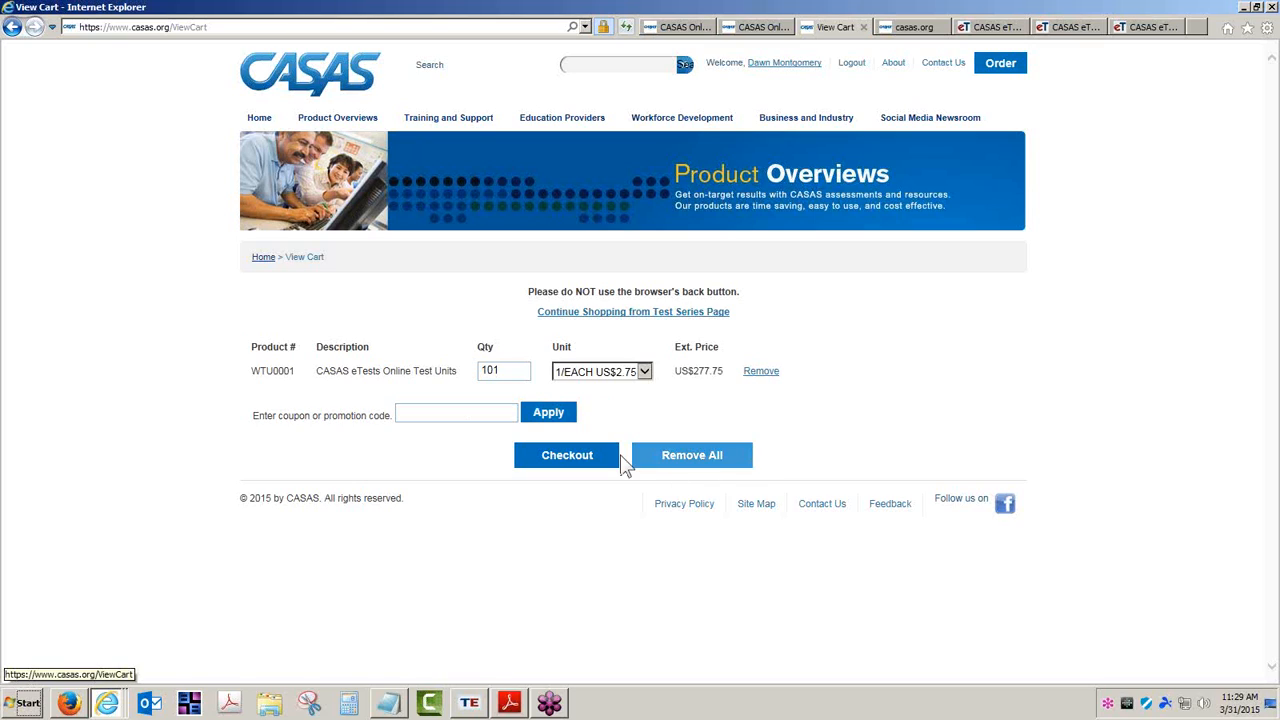
# Check out to the Billing and Shipping form, then switch to the Monitoring WTUs workshop detail tab
pyautogui.click(555, 465)
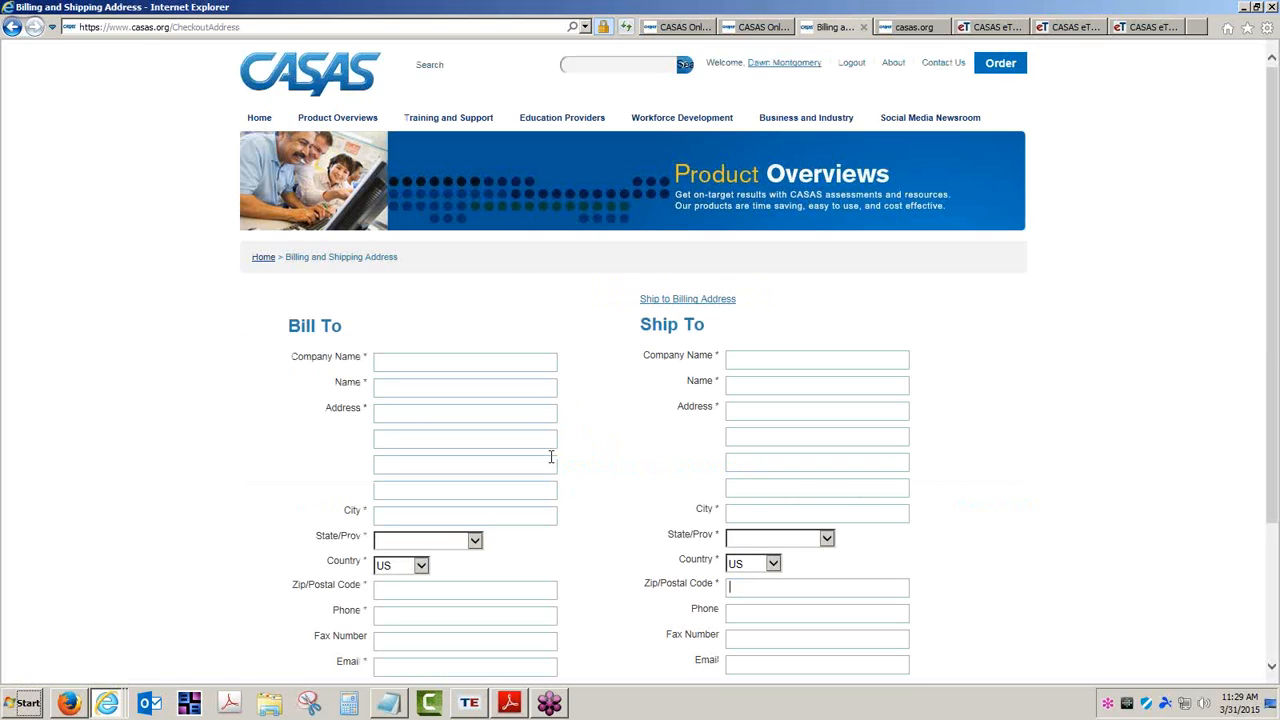
pyautogui.scroll(-1, 560, 466)
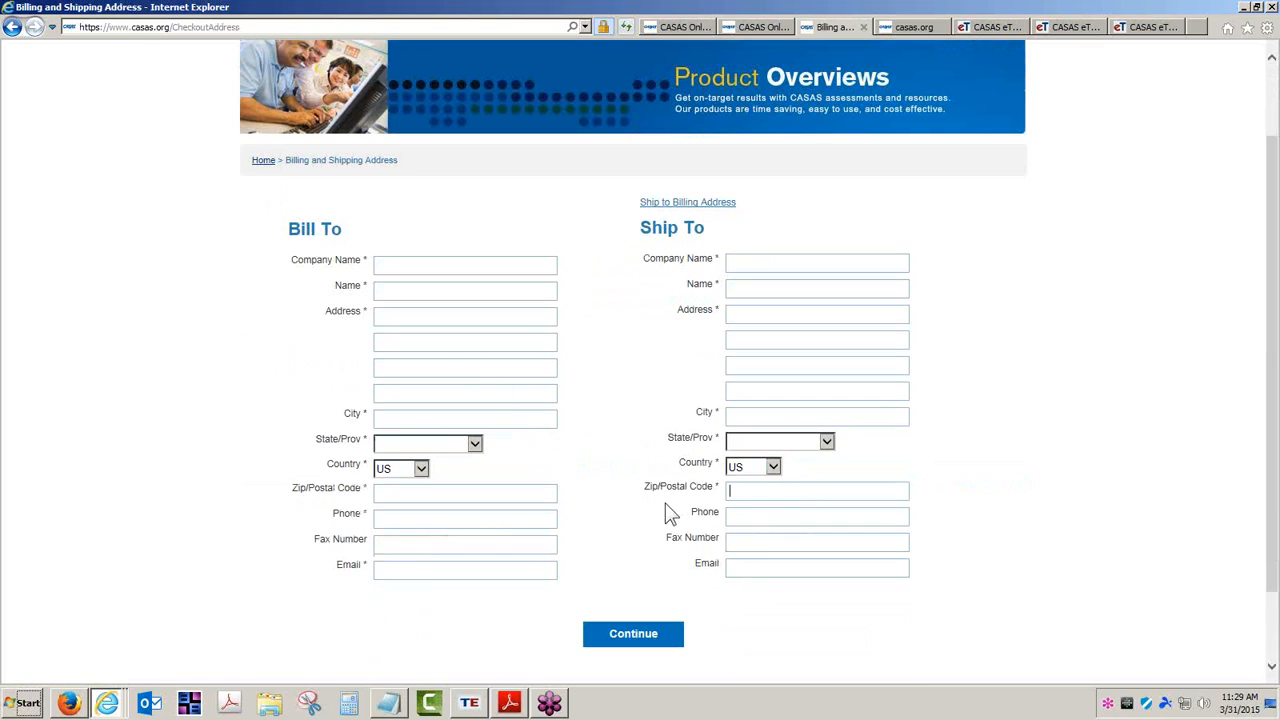
pyautogui.scroll(1, 671, 514)
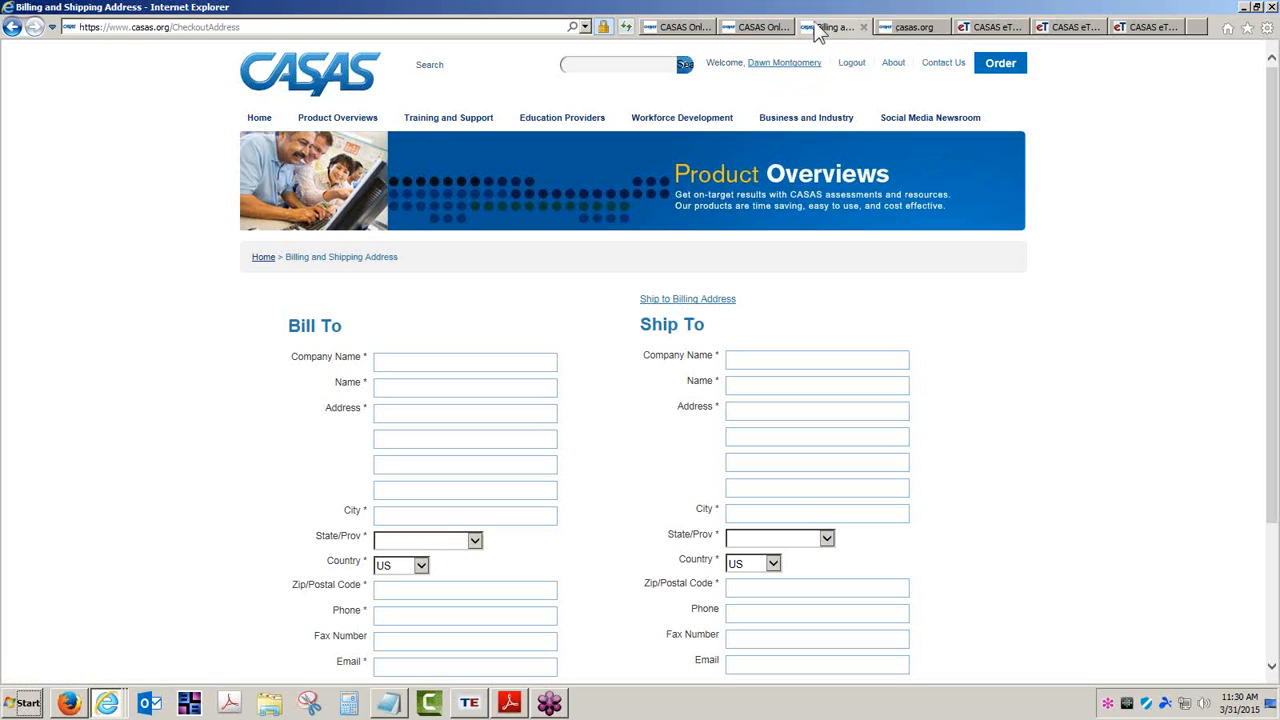
pyautogui.click(672, 27)
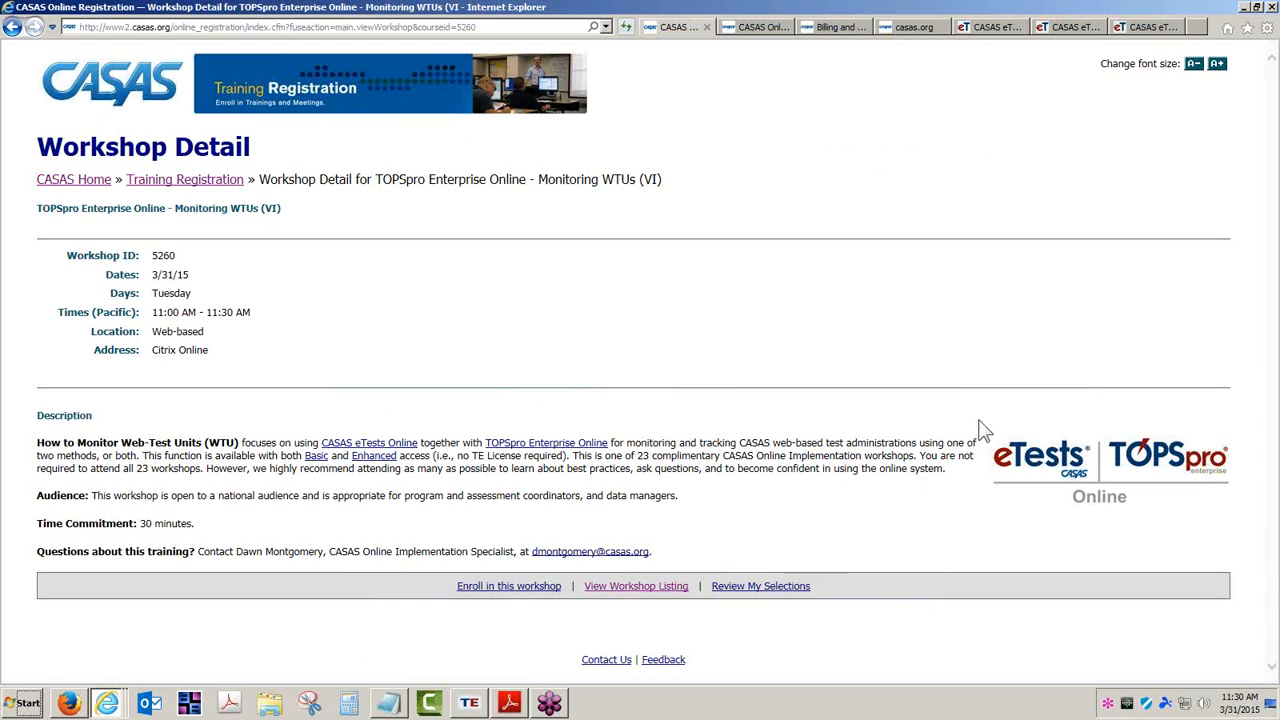
# Return to TOPSpro Enterprise and open the Reports Manager from the Reports menu
pyautogui.click(470, 705)
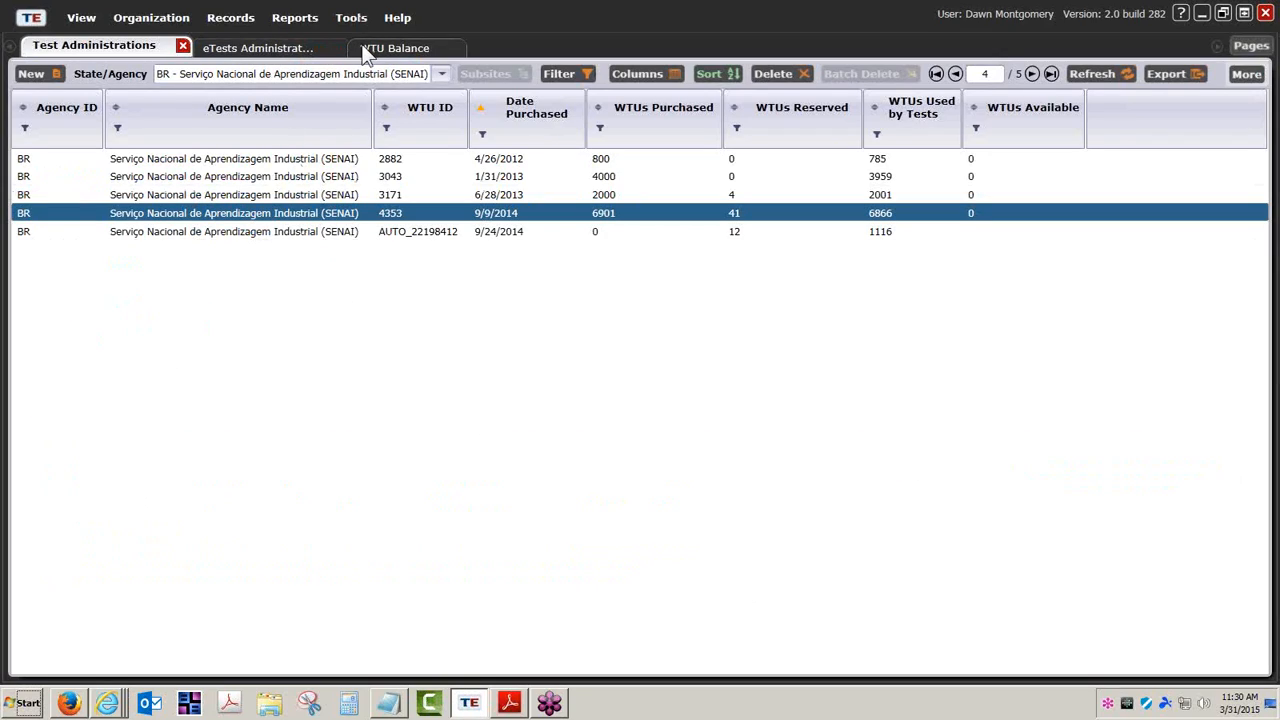
pyautogui.click(293, 18)
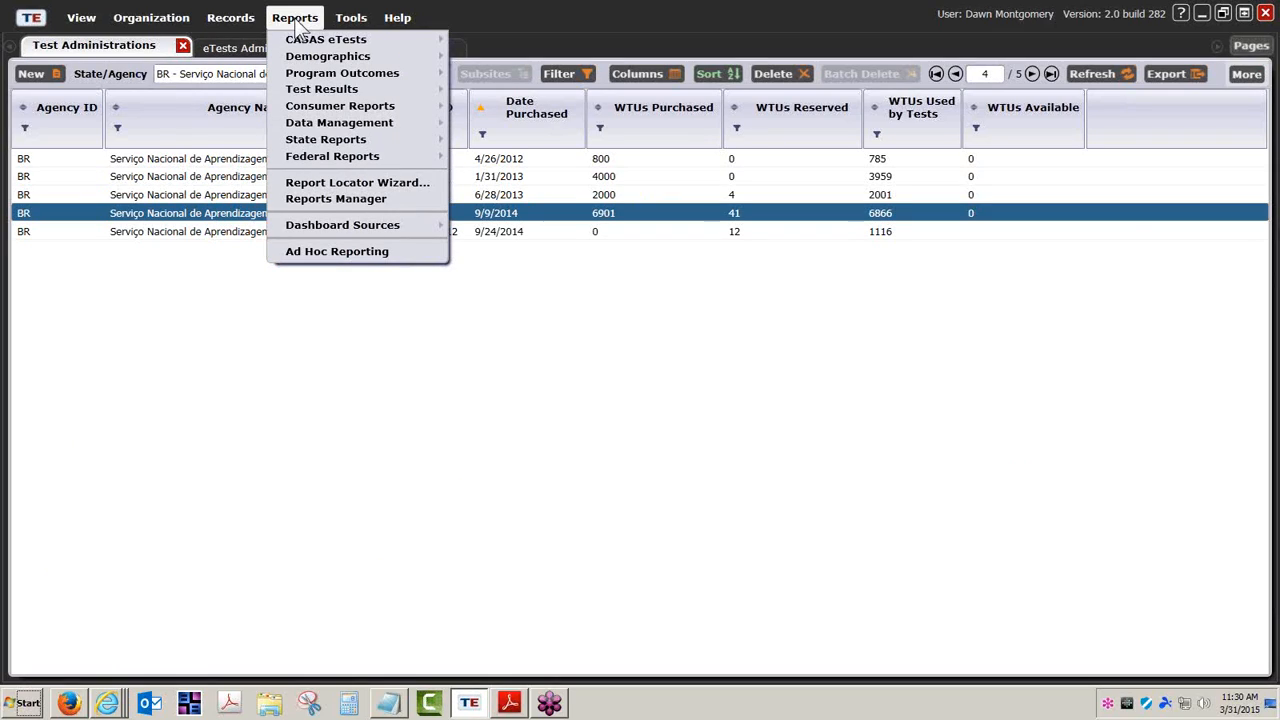
pyautogui.click(332, 198)
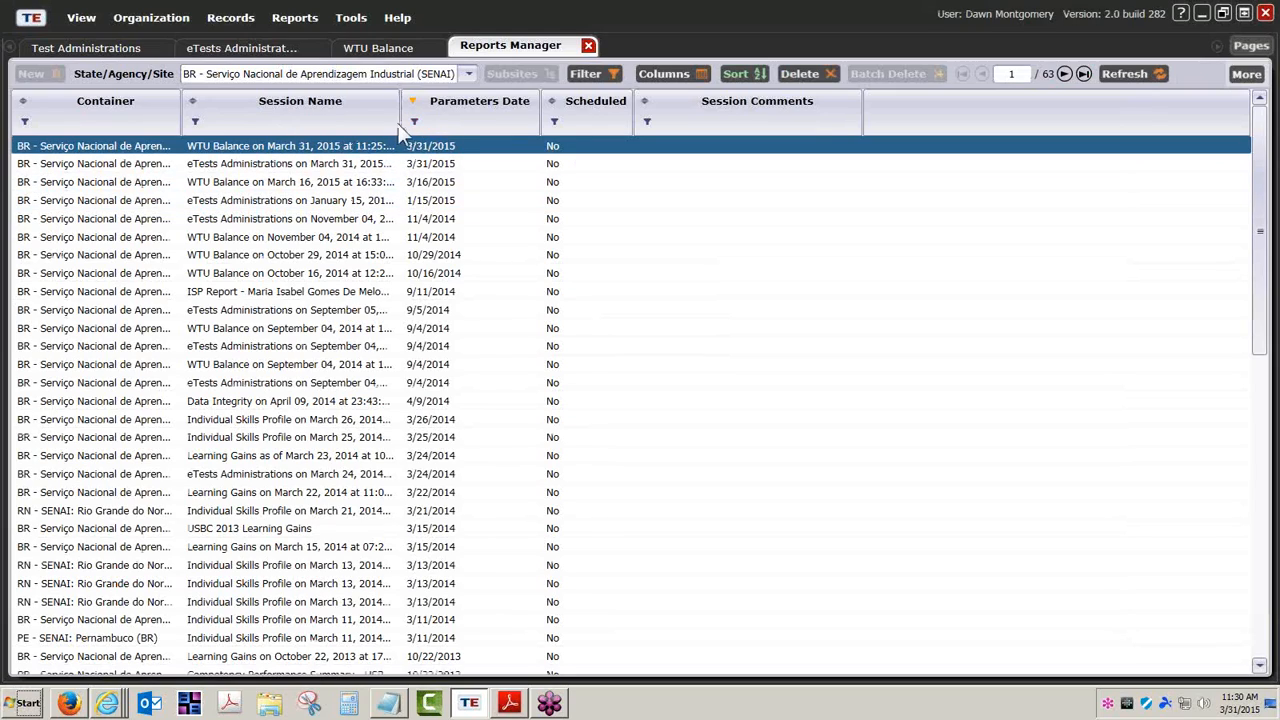
# Open the March 31 eTests Administrations session and drill into Mato Grosso's seven October tests
pyautogui.moveTo(400, 122); pyautogui.dragTo(581, 122)
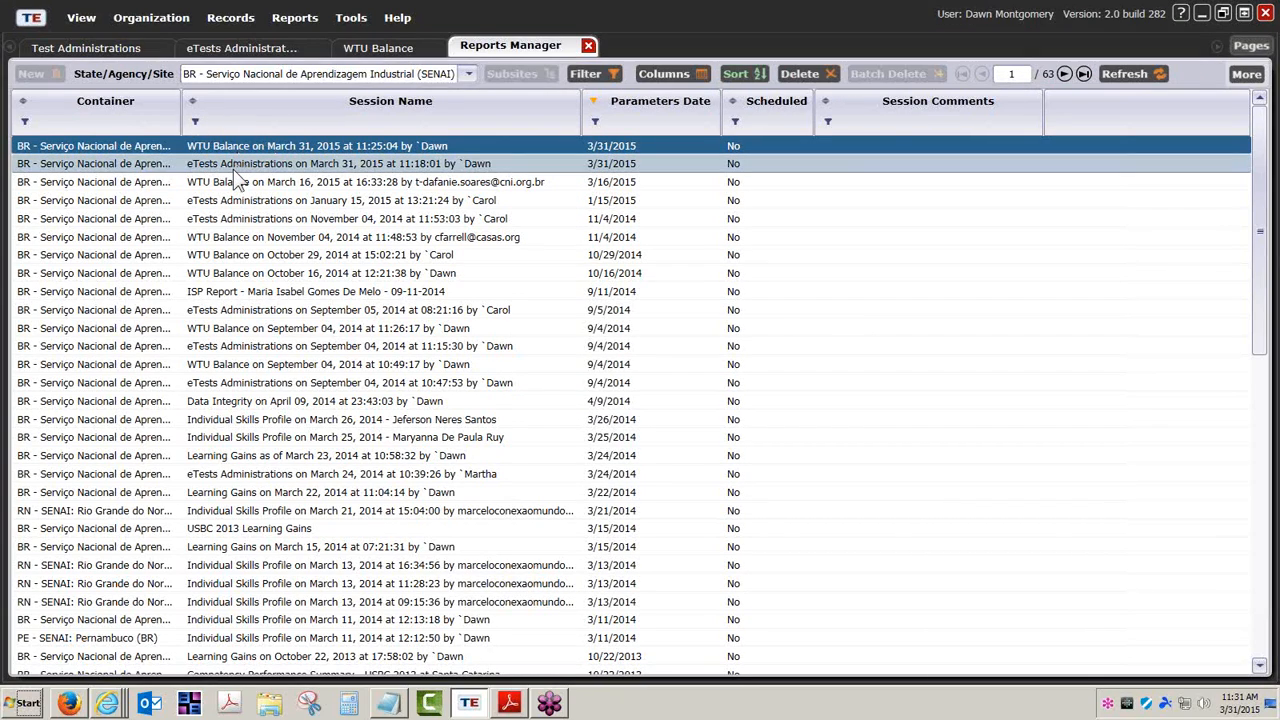
pyautogui.click(336, 164)
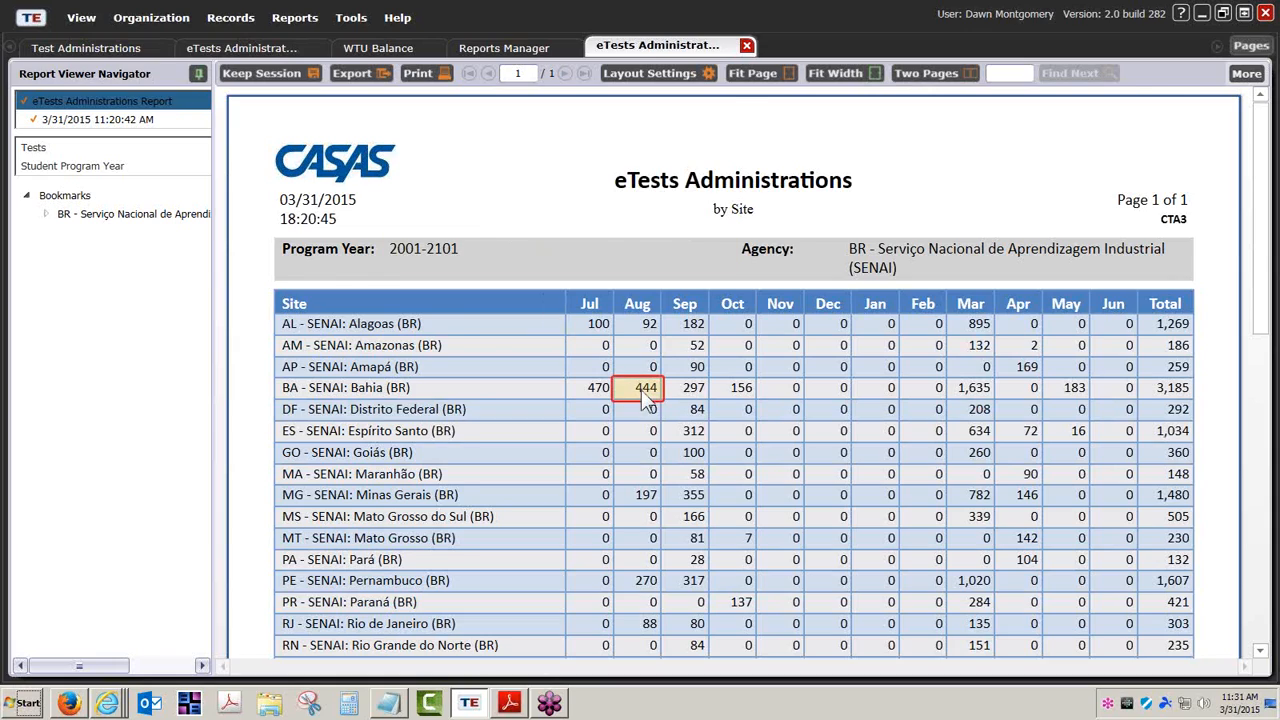
pyautogui.scroll(-3, 641, 390)
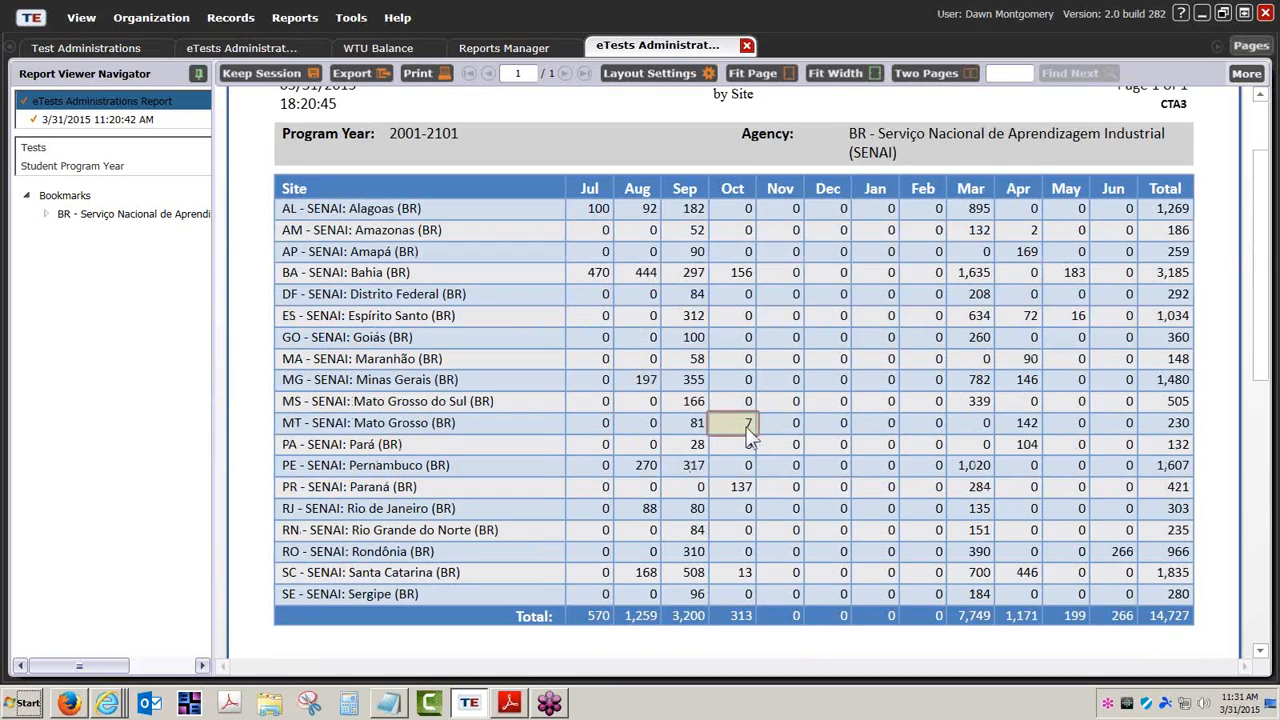
pyautogui.click(741, 425)
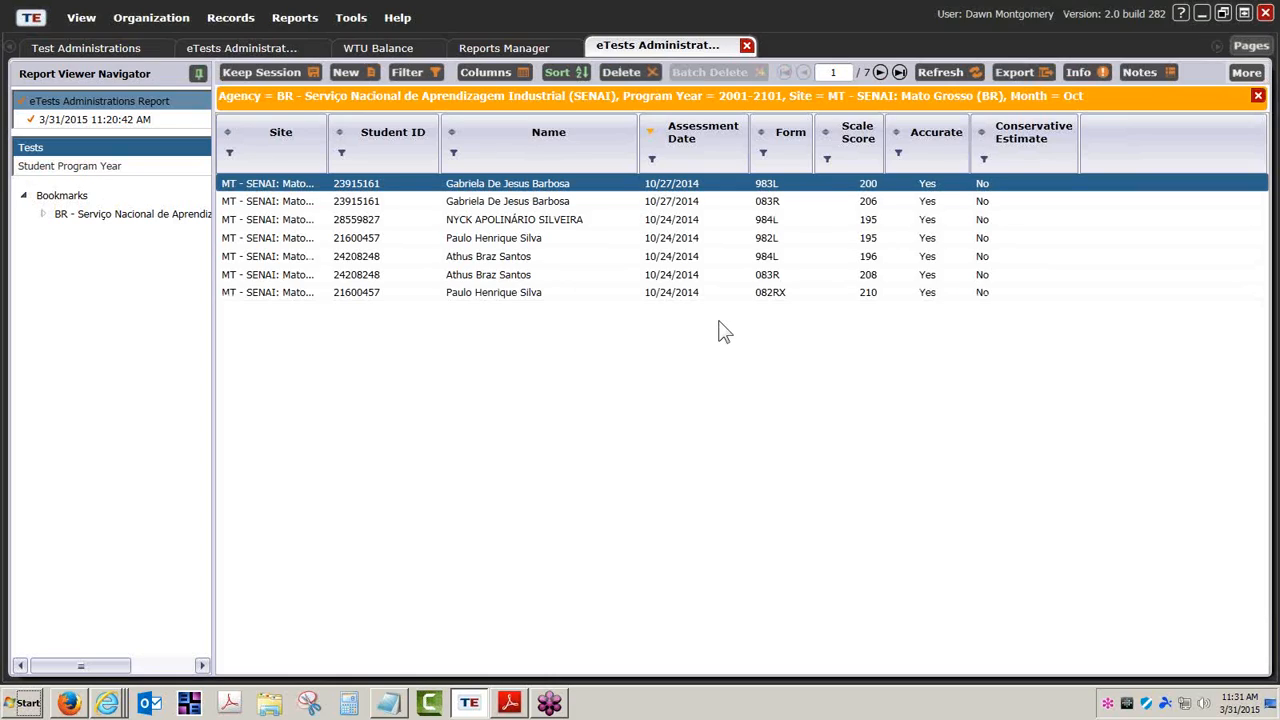
pyautogui.click(529, 47)
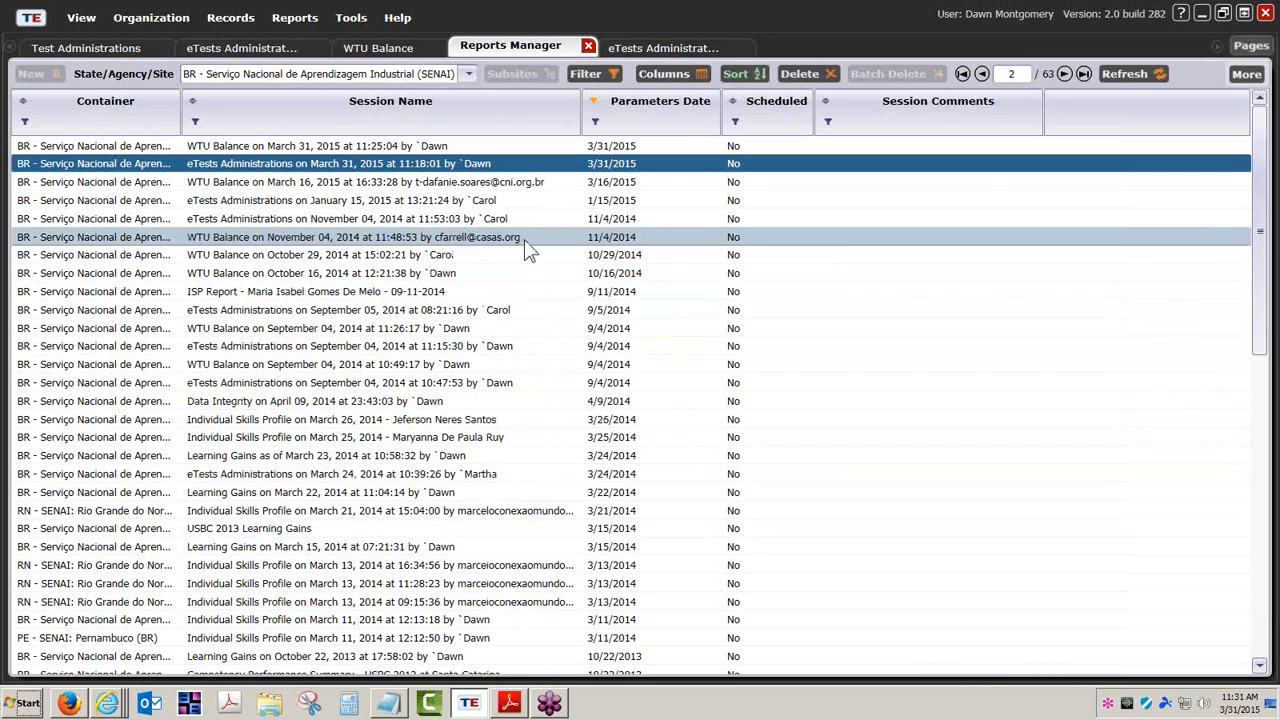
pyautogui.click(629, 49)
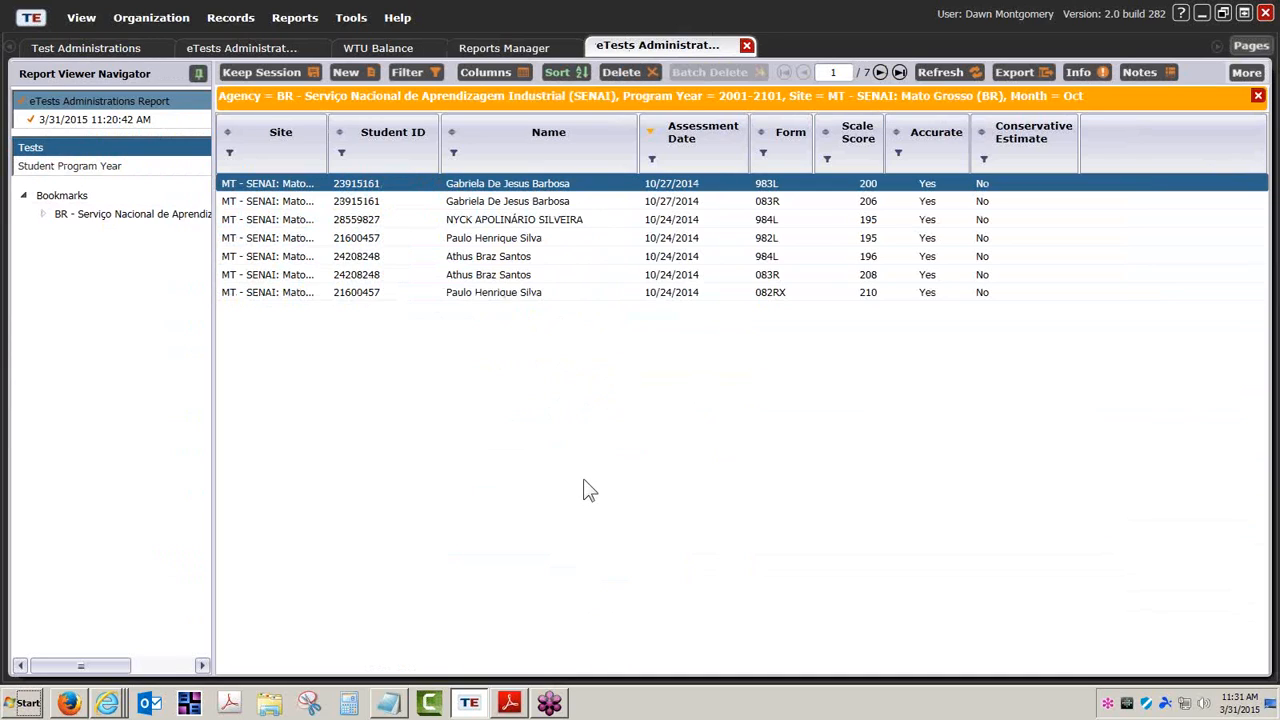
# Bring the casas.org browser window forward and show the Workshop Listing of online workshops
pyautogui.moveTo(108, 705)
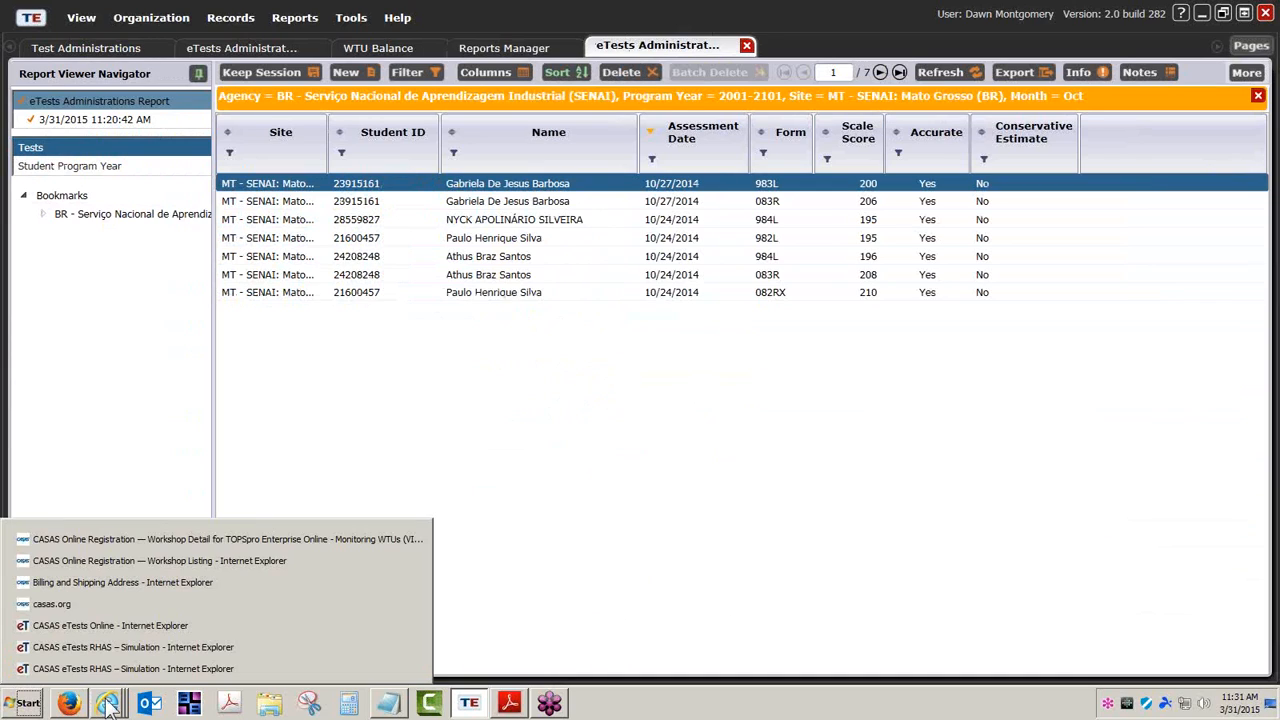
pyautogui.click(155, 539)
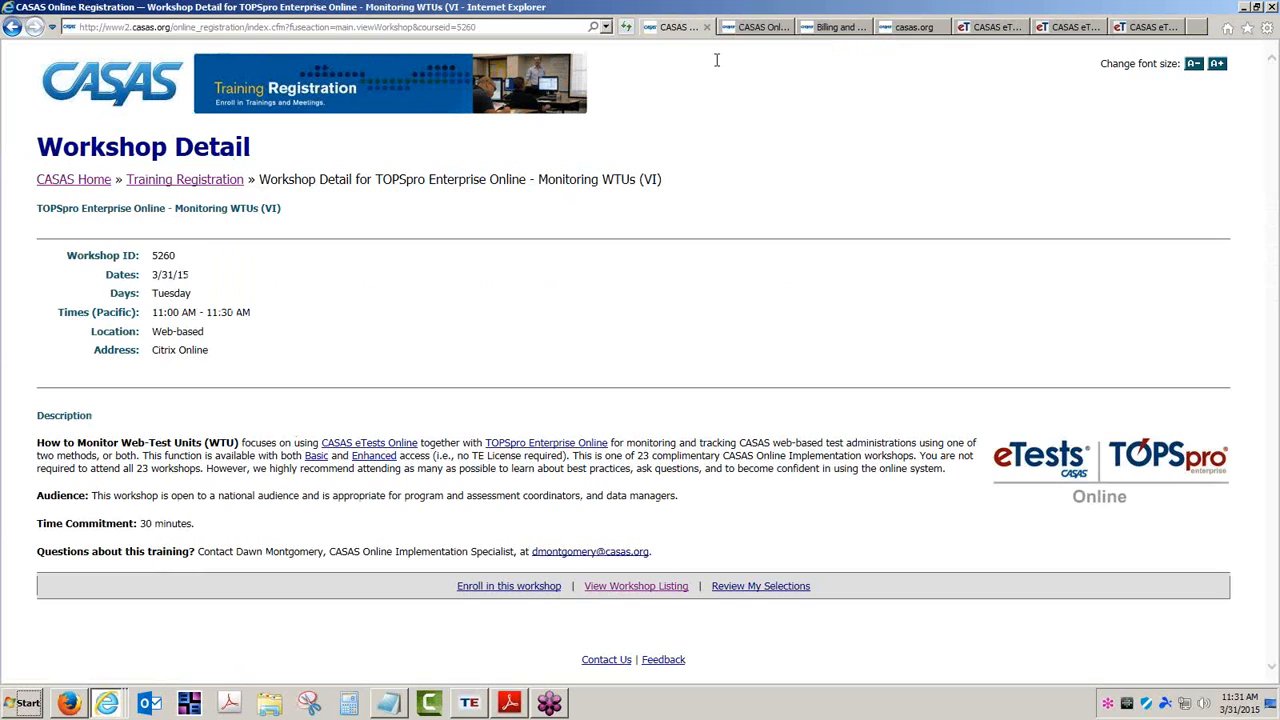
pyautogui.click(752, 27)
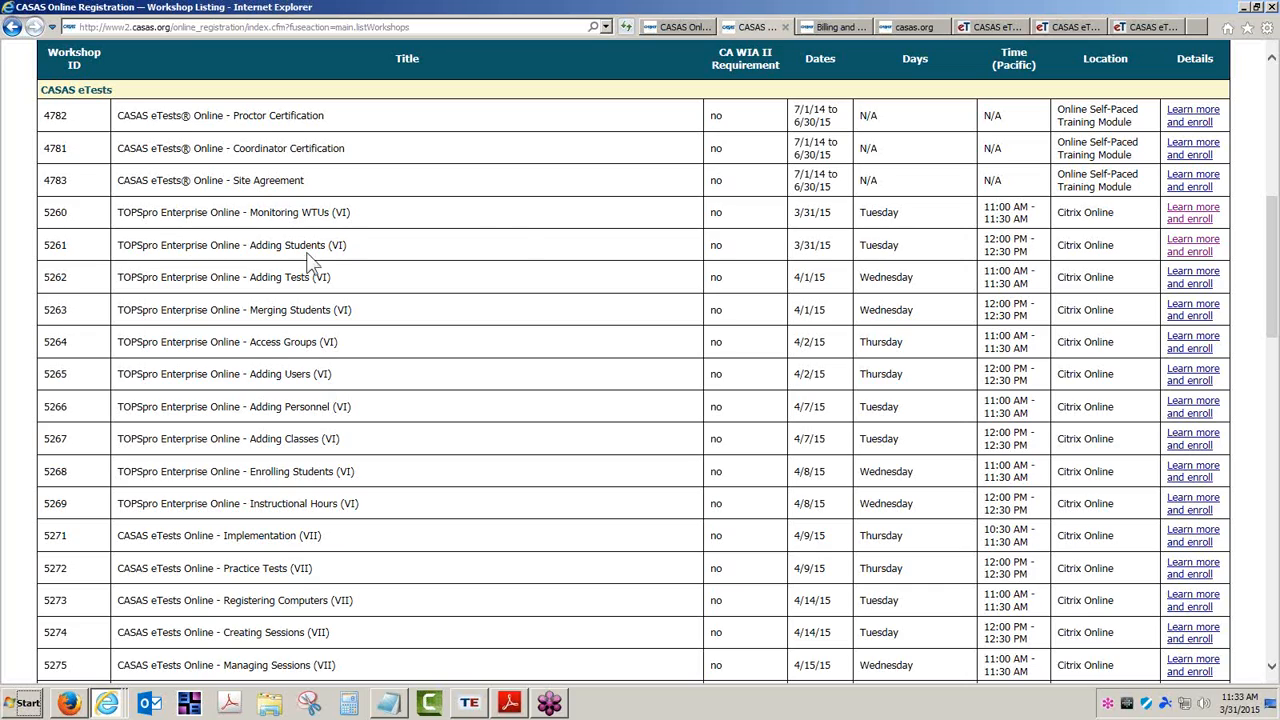
pyautogui.moveTo(293, 277); pyautogui.dragTo(309, 278)
pyautogui.click(305, 279)
pyautogui.moveTo(285, 245); pyautogui.dragTo(332, 258)
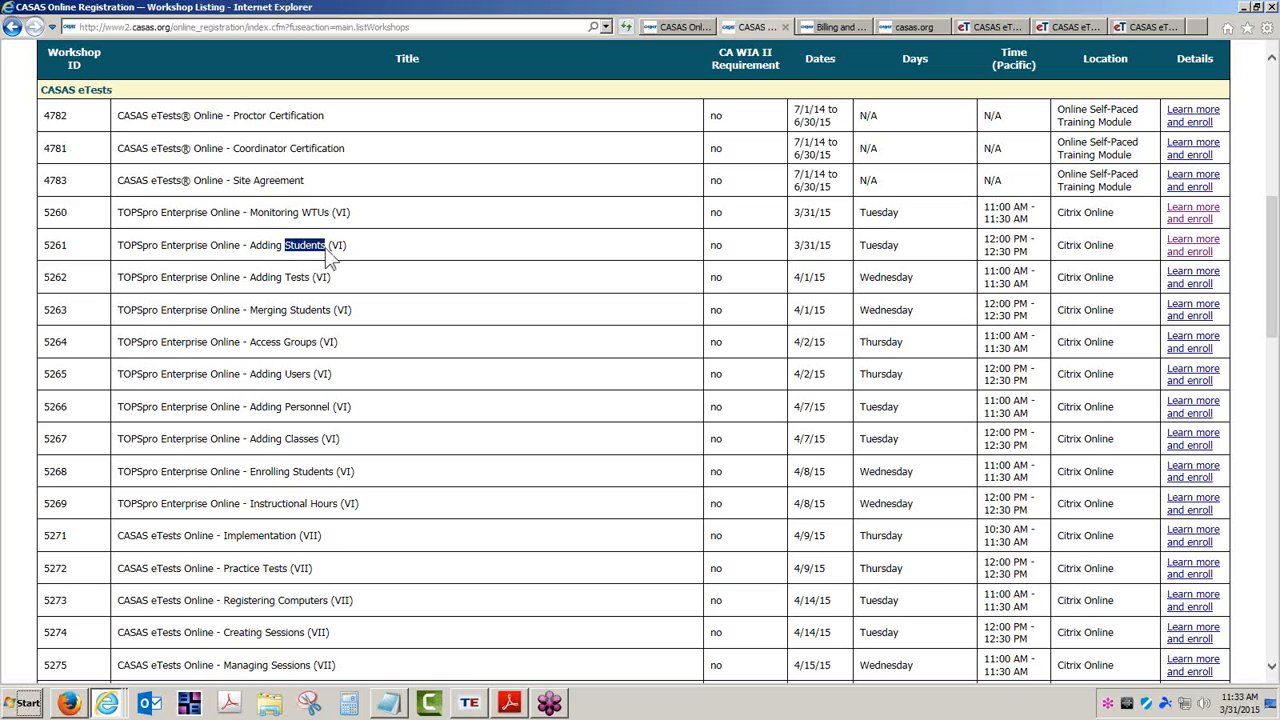